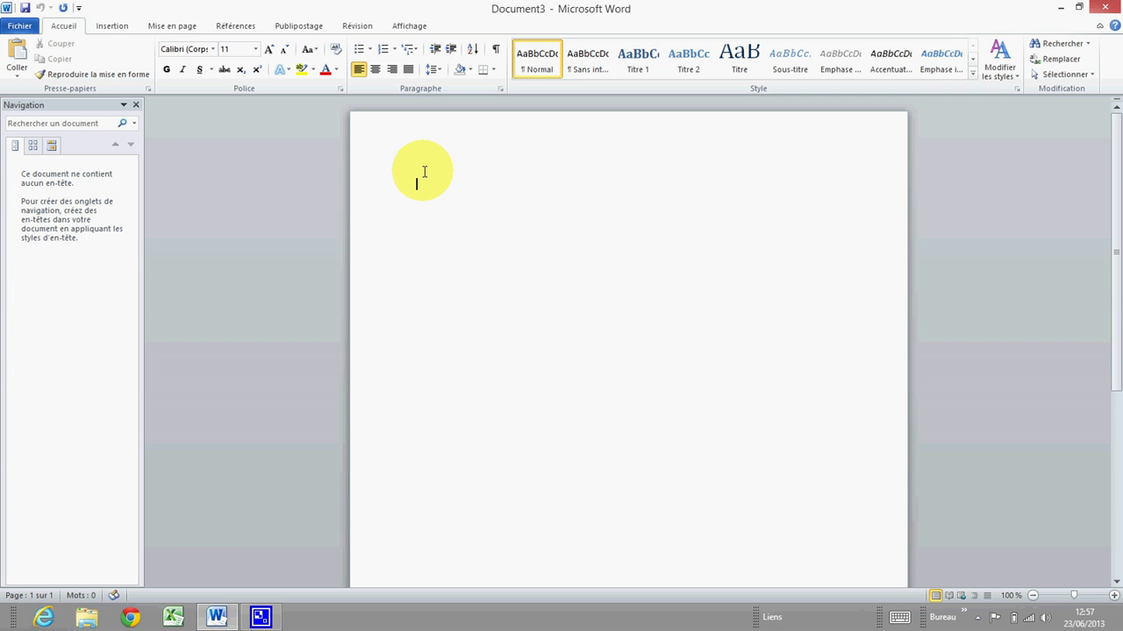
# Type 'Voici un texte pour un test de lecture' on the first line of the page.
pyautogui.write('Voici un texte pour un test')
pyautogui.write('de lecture')
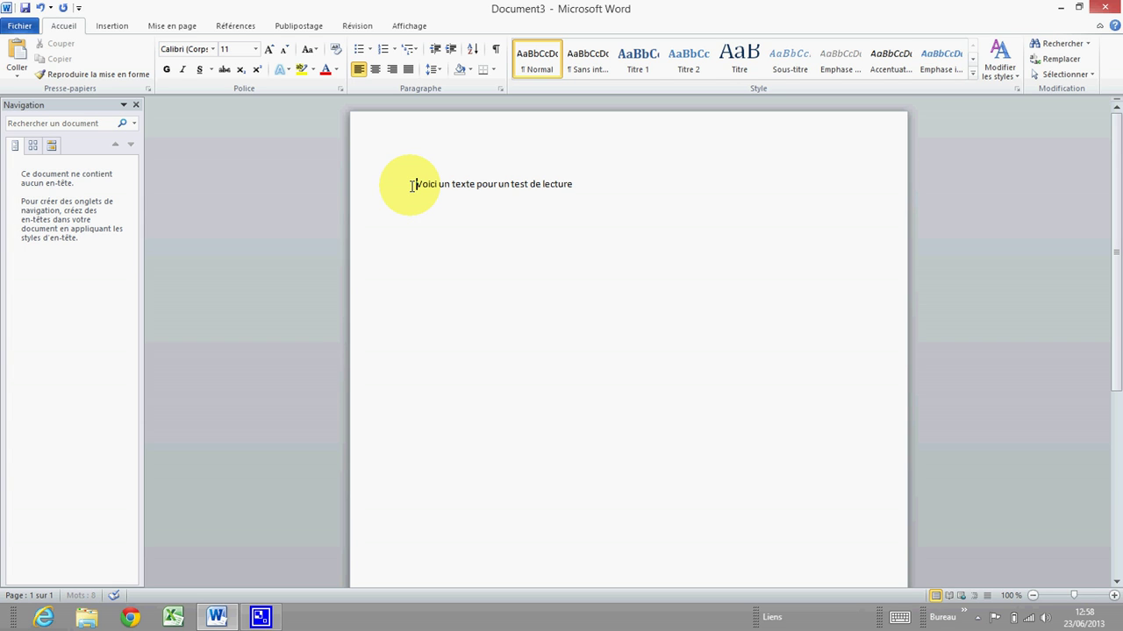
# Copy the sentence and paste it on a new line using 'Conserver uniquement le texte'.
pyautogui.moveTo(418, 184); pyautogui.dragTo(572, 189)
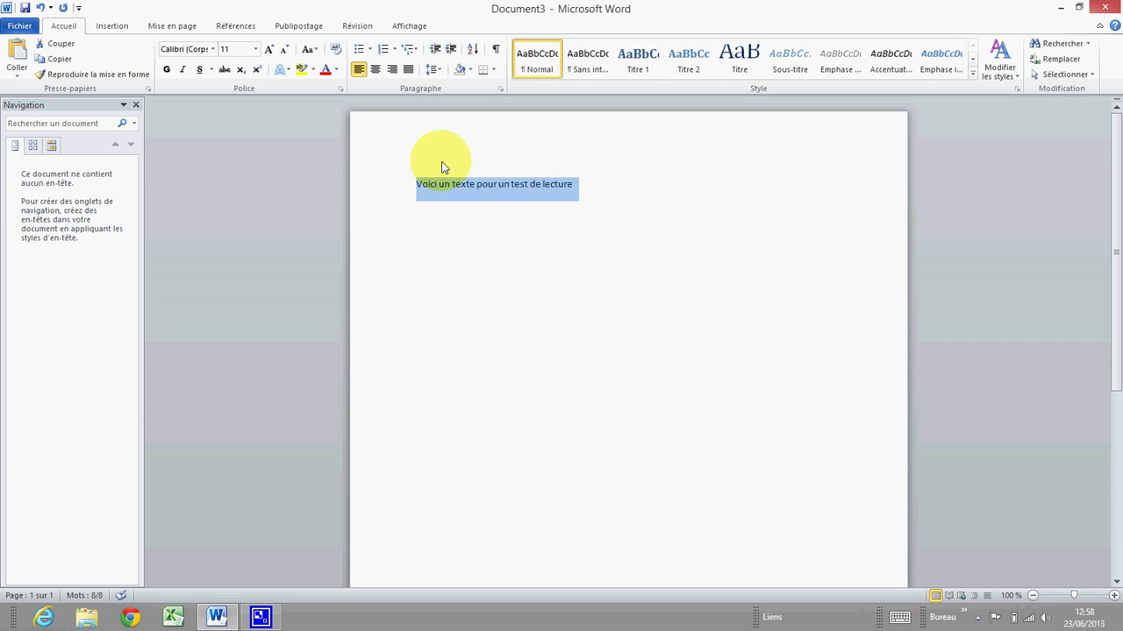
pyautogui.rightClick(464, 186)
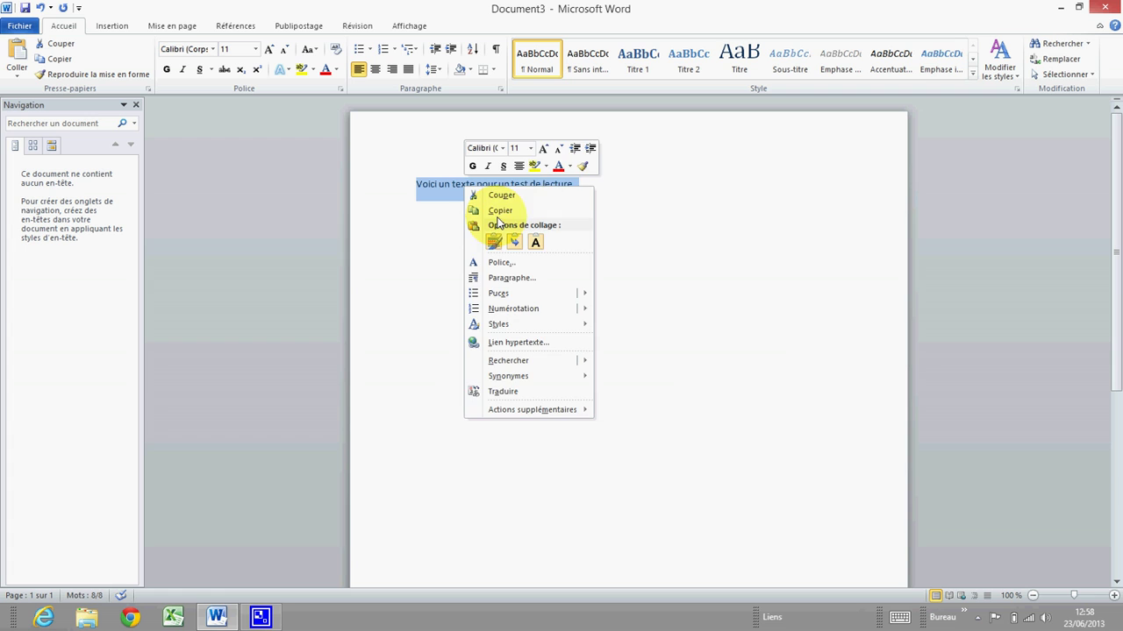
pyautogui.click(500, 210)
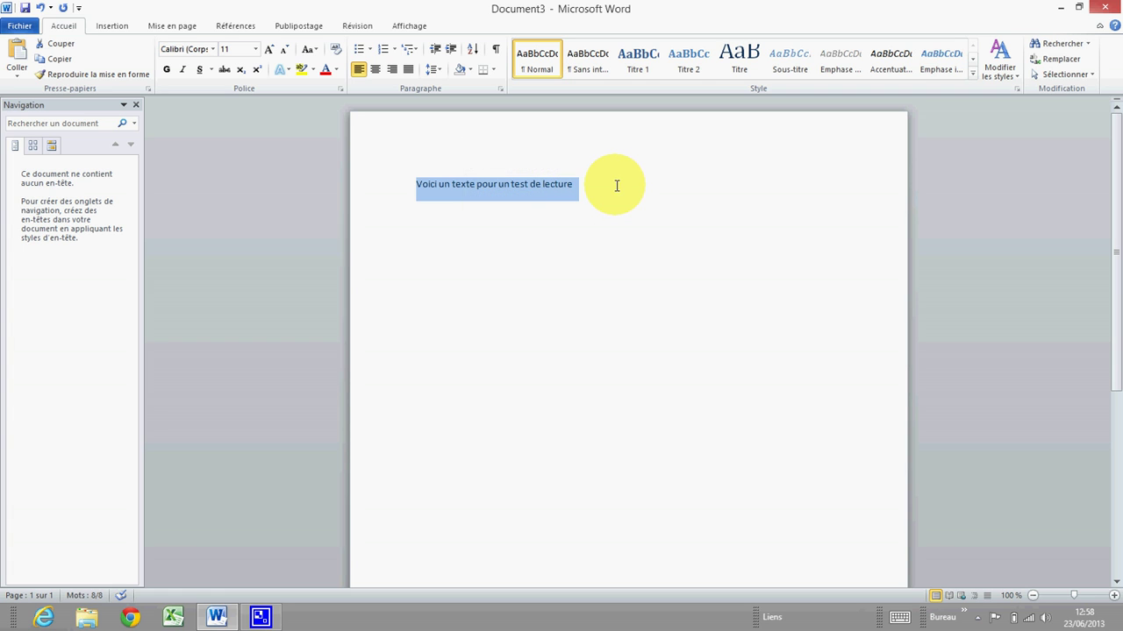
pyautogui.click(645, 188)
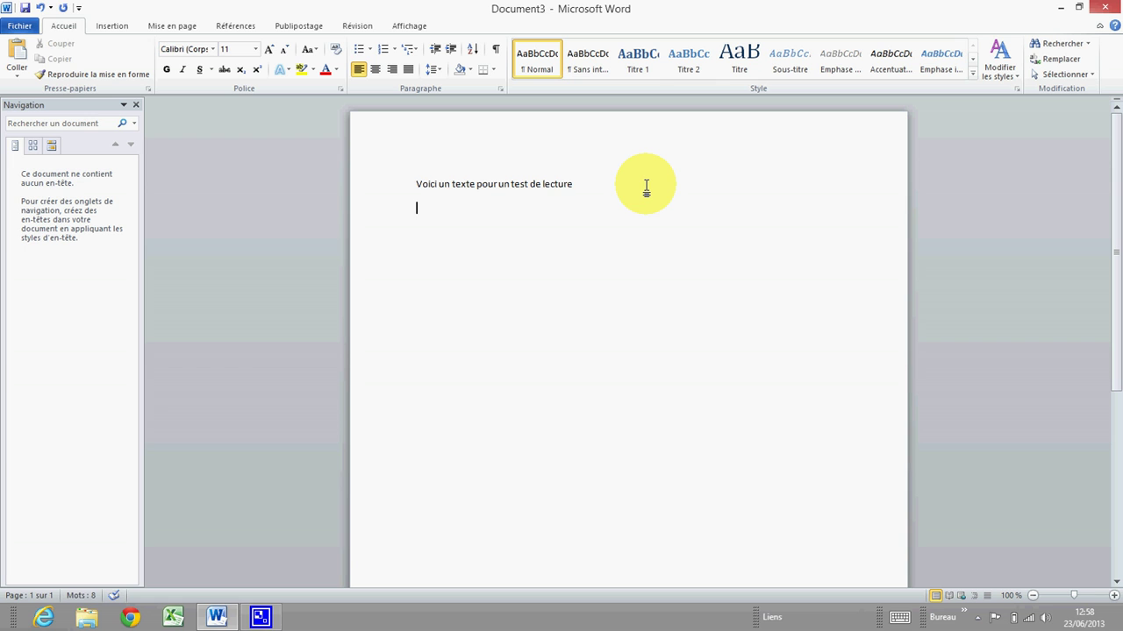
pyautogui.rightClick(417, 207)
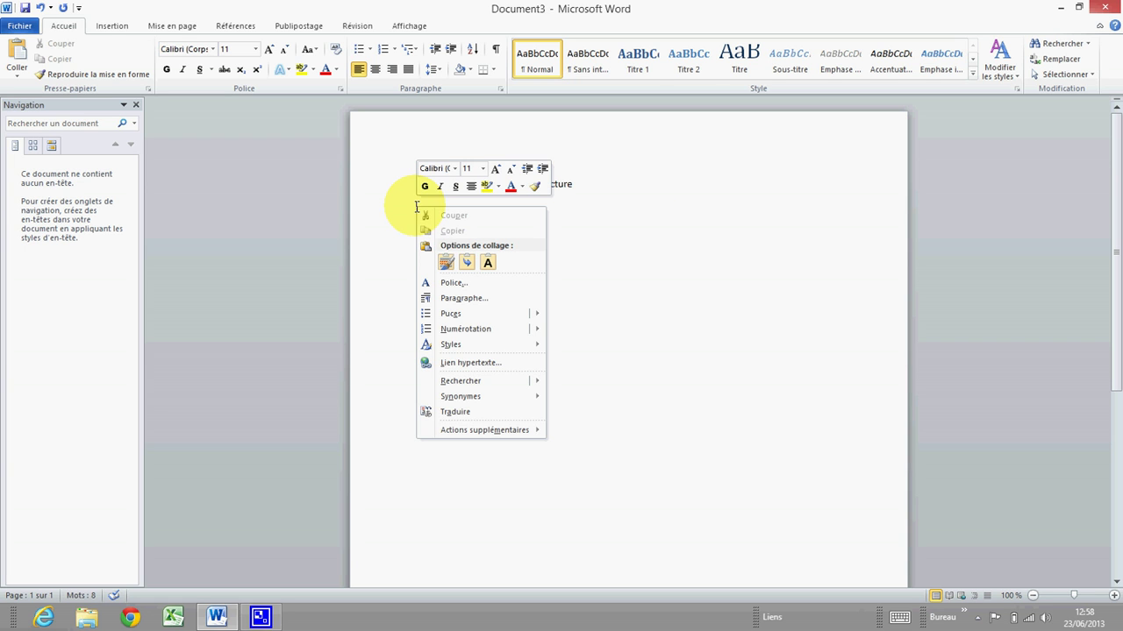
pyautogui.click(445, 263)
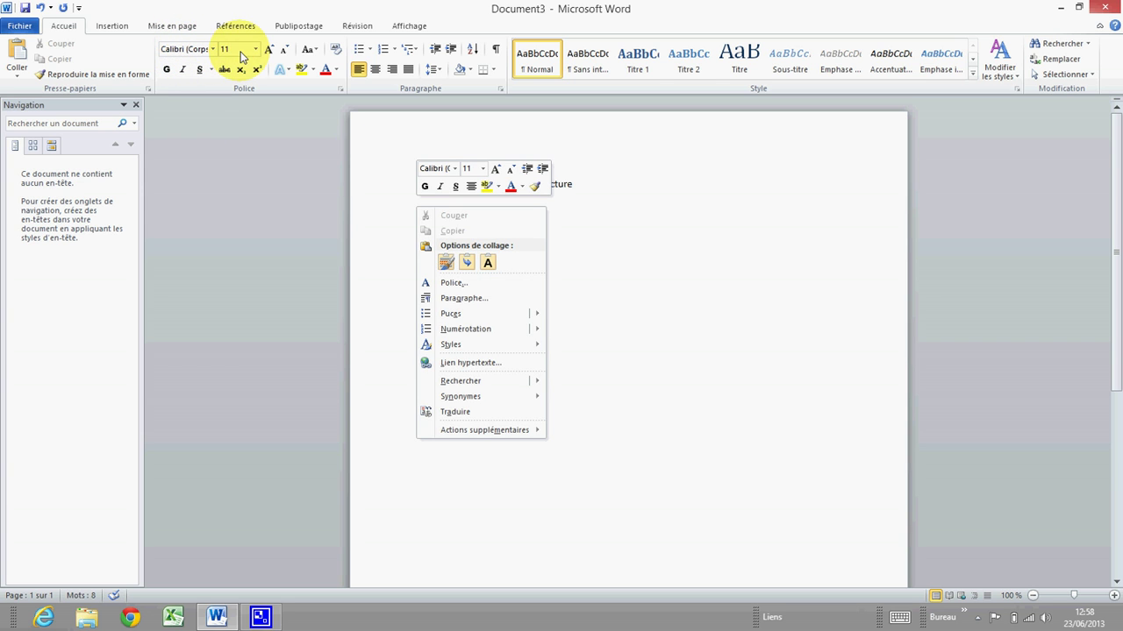
pyautogui.click(489, 262)
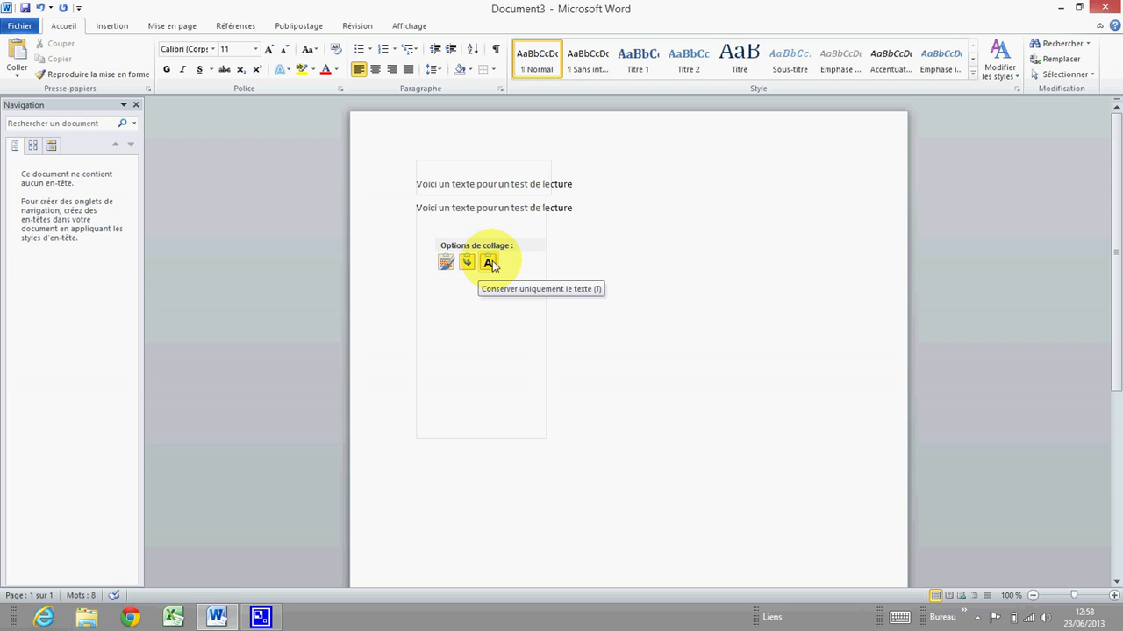
pyautogui.click(489, 262)
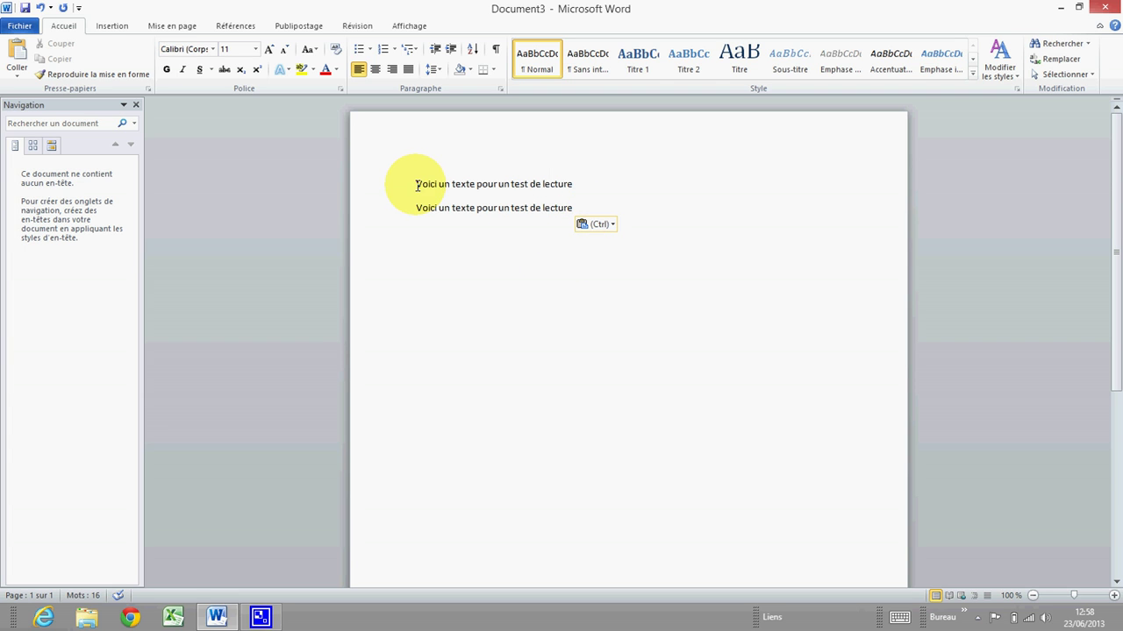
# Set the first line in Times New Roman.
pyautogui.moveTo(418, 184); pyautogui.dragTo(572, 188)
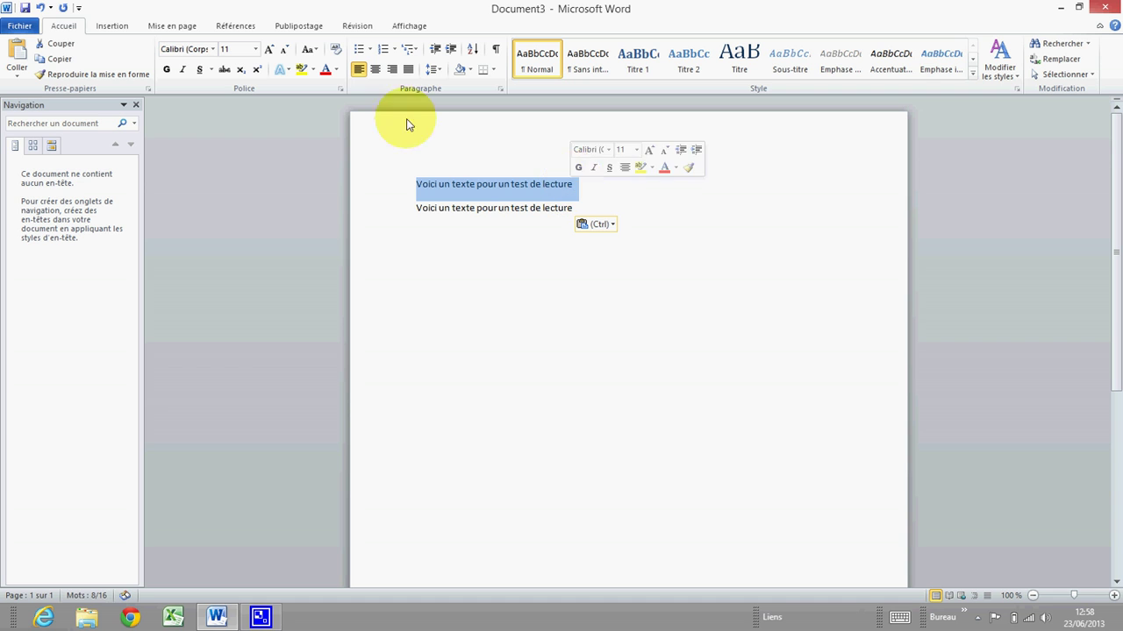
pyautogui.click(212, 50)
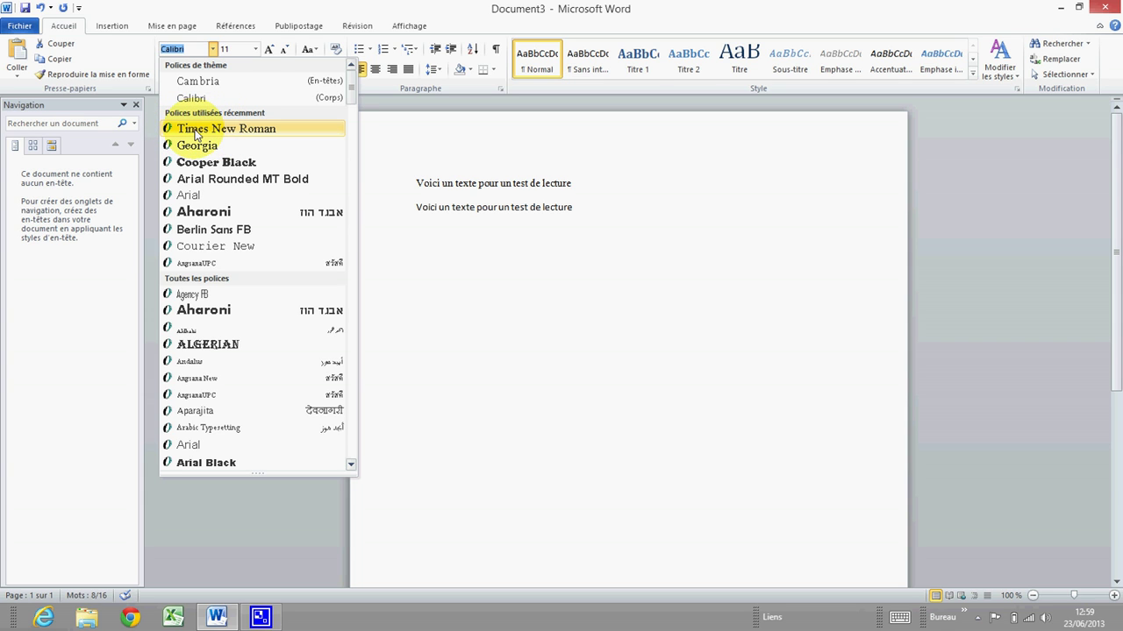
pyautogui.click(197, 132)
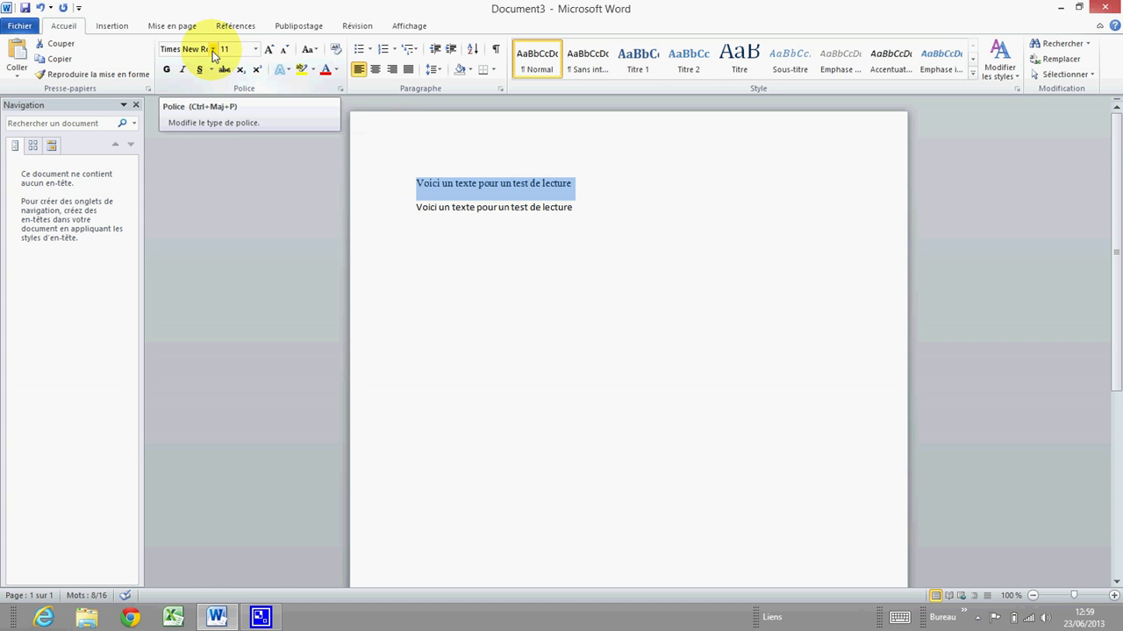
pyautogui.click(254, 49)
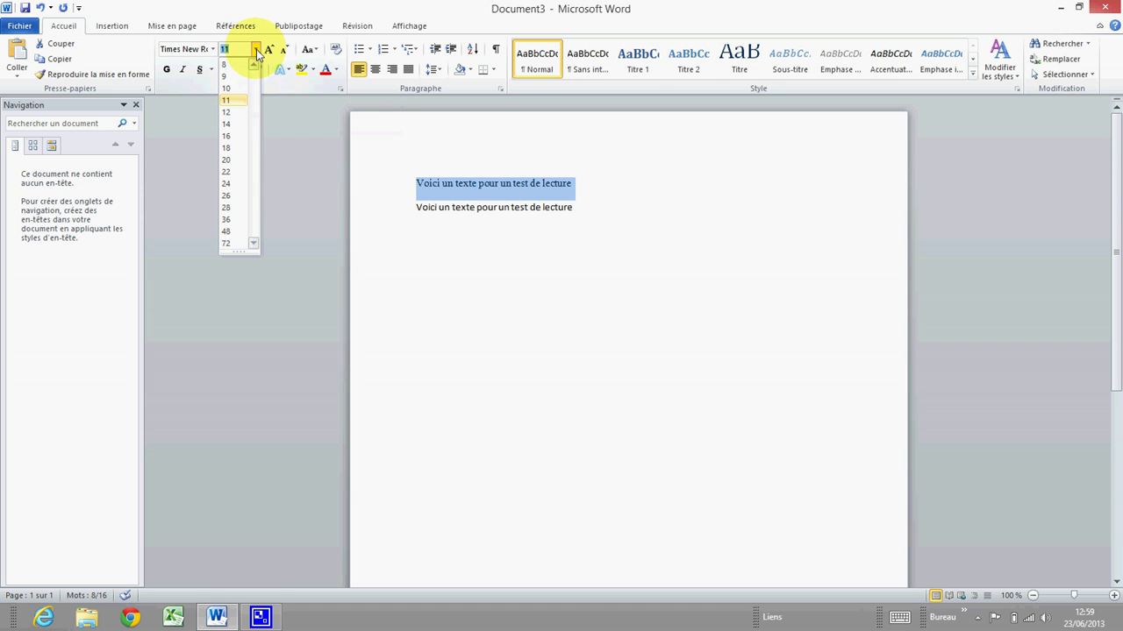
pyautogui.click(230, 113)
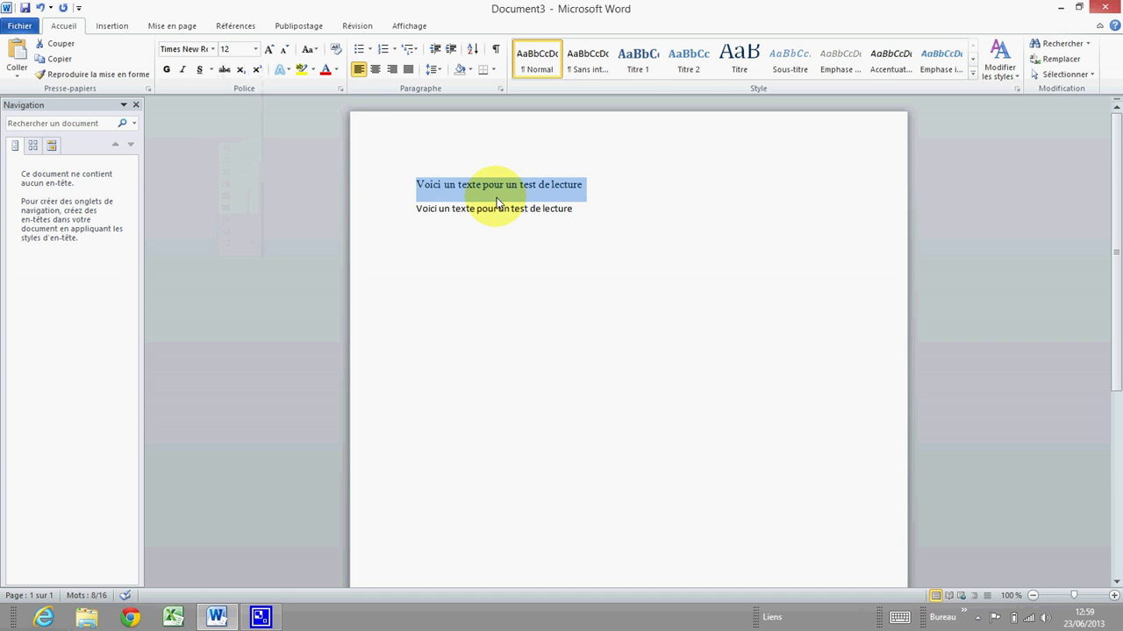
# Set the second line in Arial.
pyautogui.moveTo(409, 211); pyautogui.dragTo(571, 213)
pyautogui.click(213, 49)
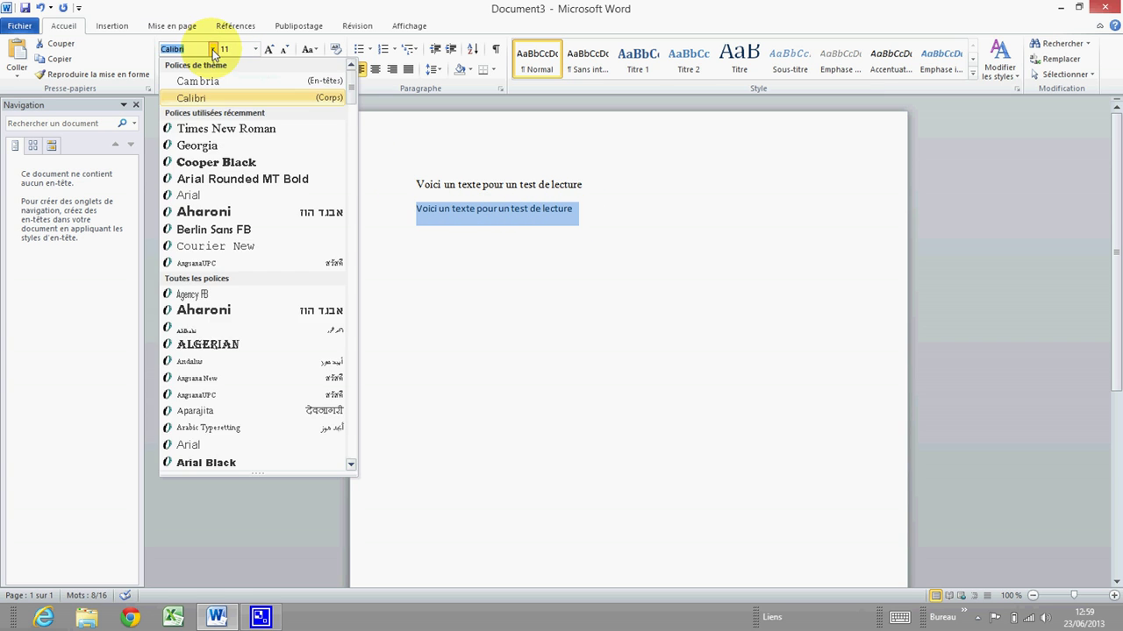
pyautogui.click(195, 447)
pyautogui.click(493, 289)
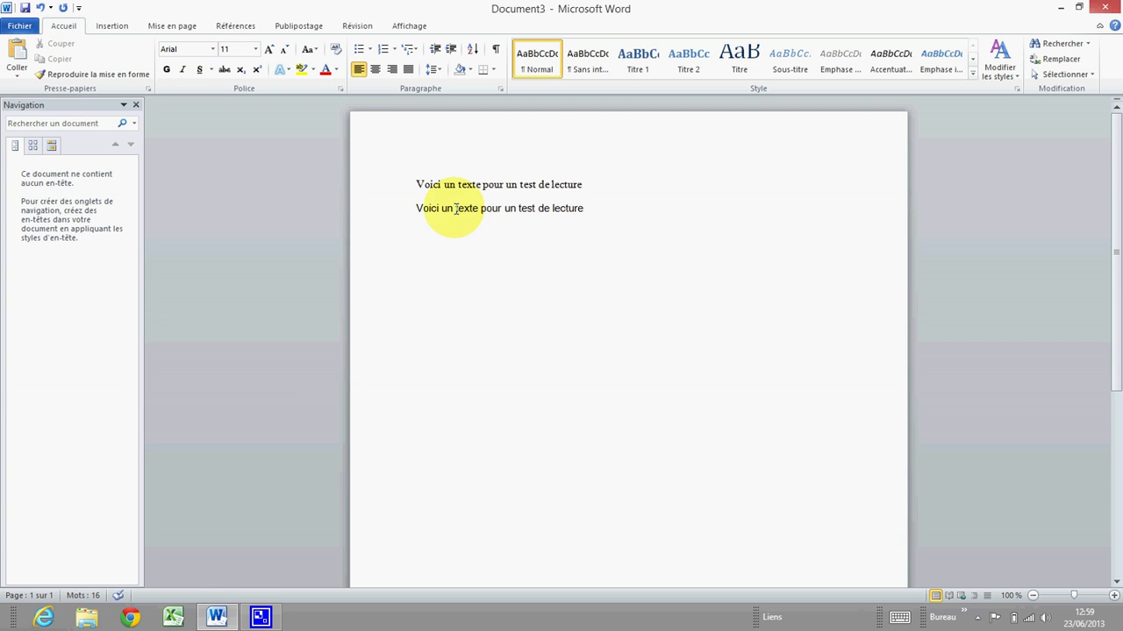
# Resize the first line to 16 and the second line to 14.
pyautogui.moveTo(414, 184); pyautogui.dragTo(592, 186)
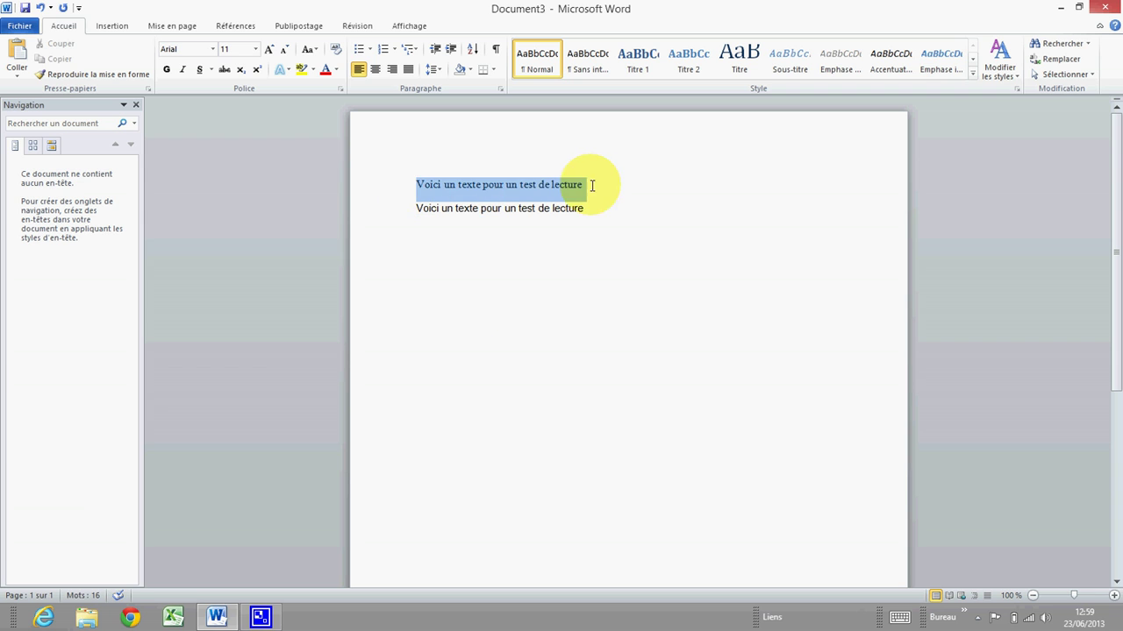
pyautogui.click(255, 49)
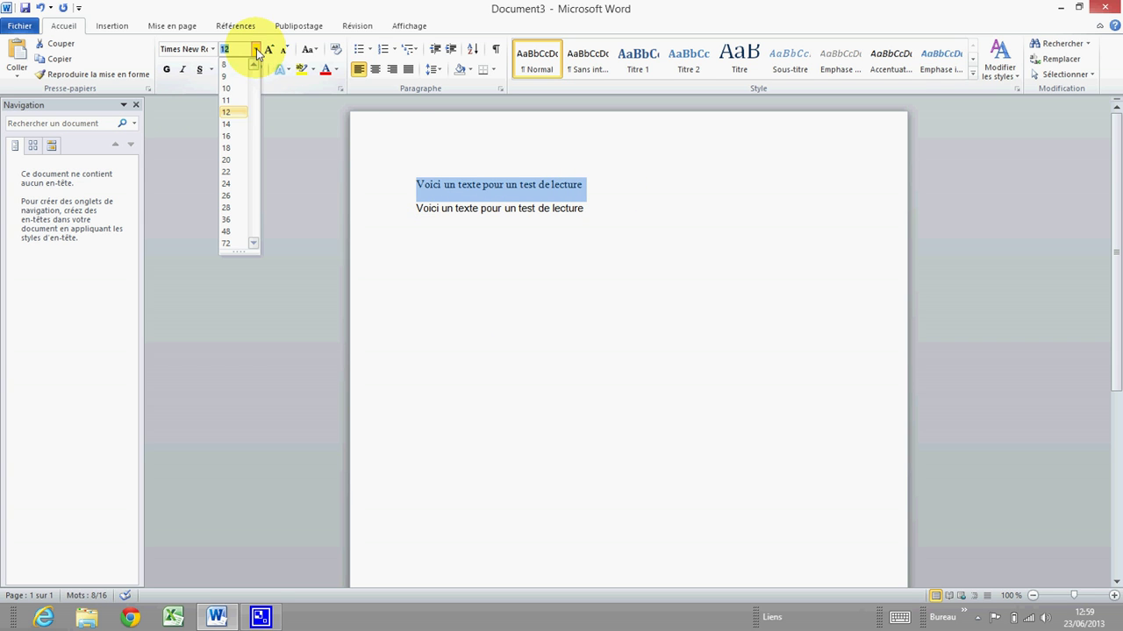
pyautogui.click(231, 136)
pyautogui.click(388, 219)
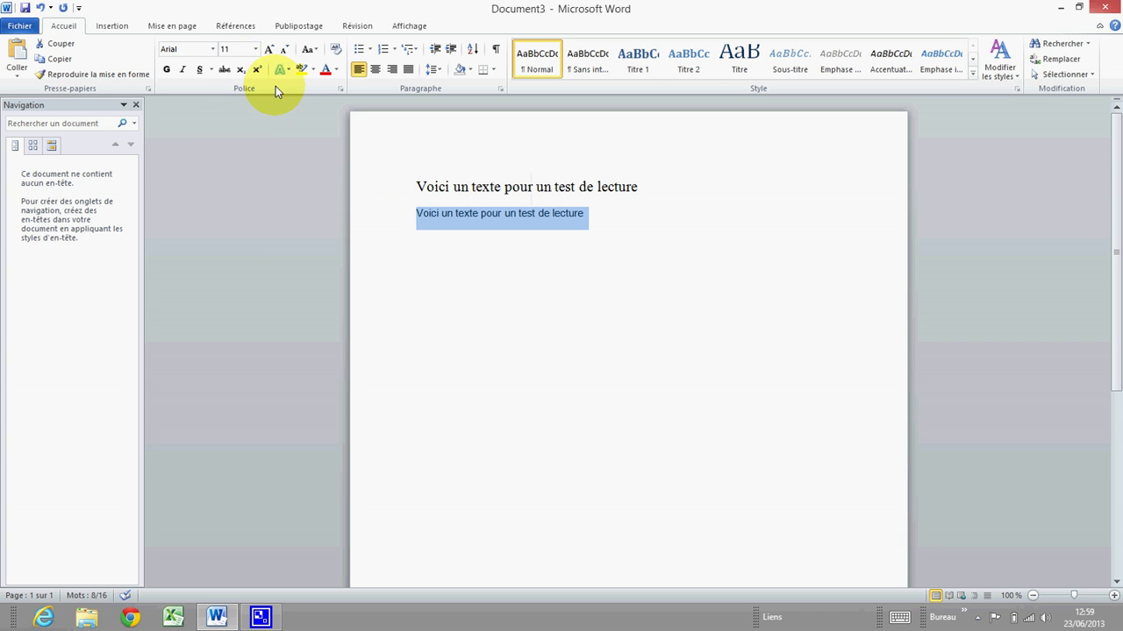
pyautogui.click(255, 51)
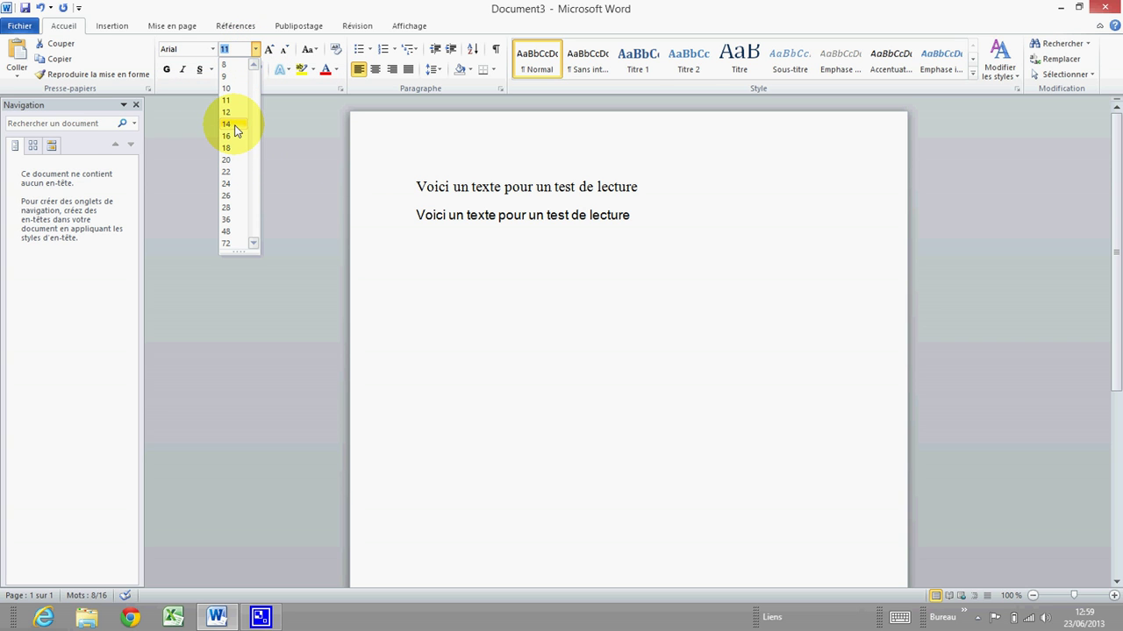
pyautogui.click(235, 127)
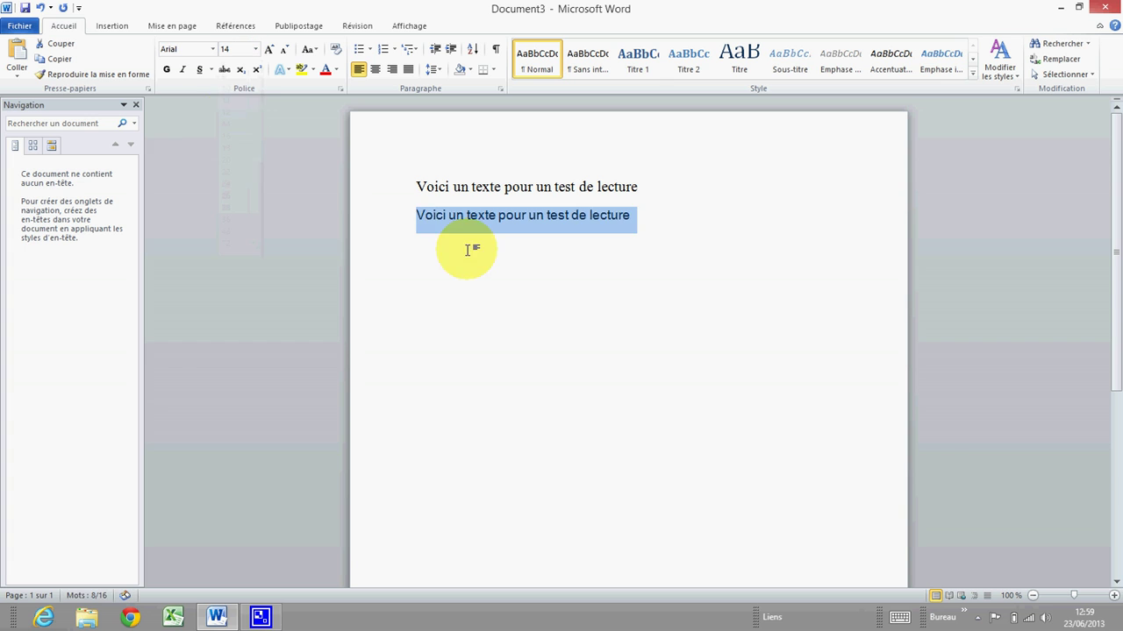
pyautogui.click(466, 251)
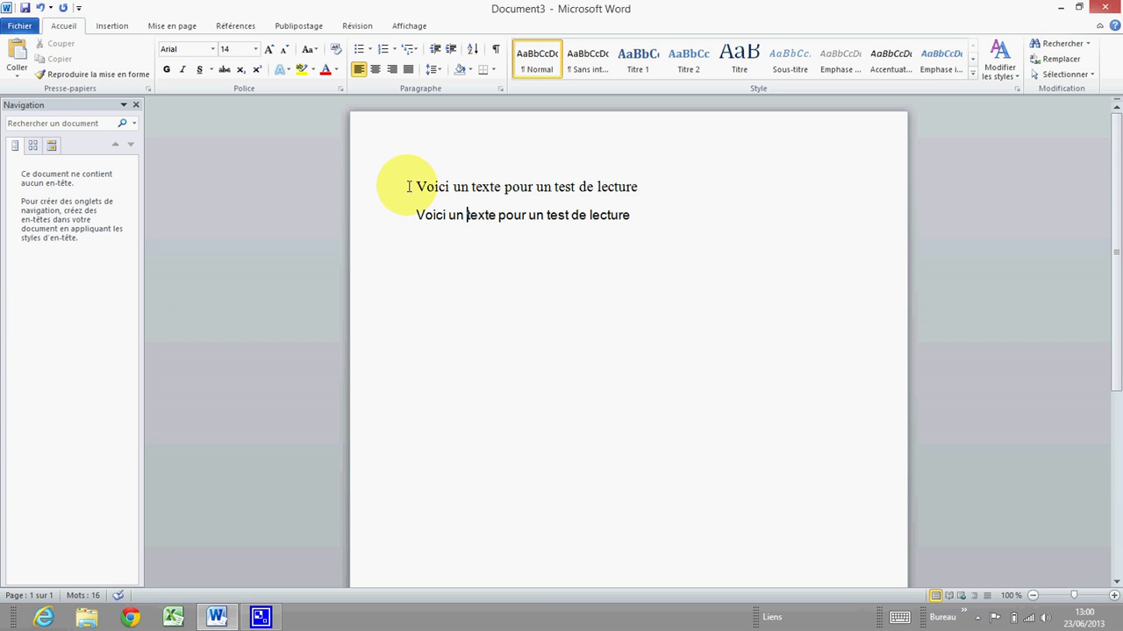
# Delete both test lines and close Document3 with 'Ne pas enregistrer'.
pyautogui.moveTo(417, 188); pyautogui.dragTo(629, 217)
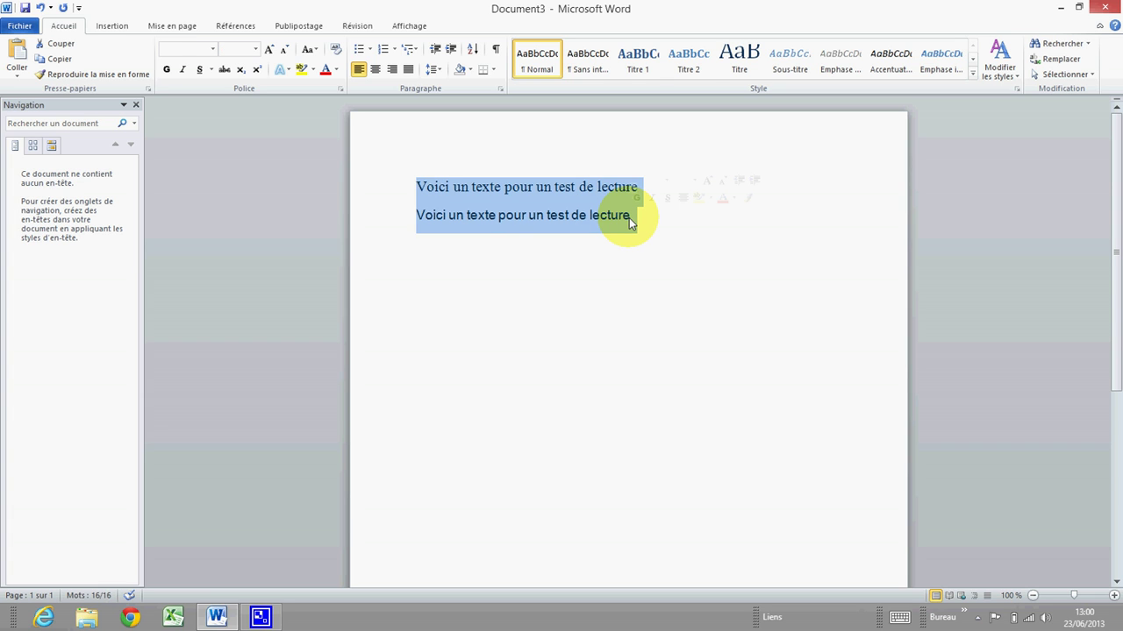
pyautogui.press('Delete')
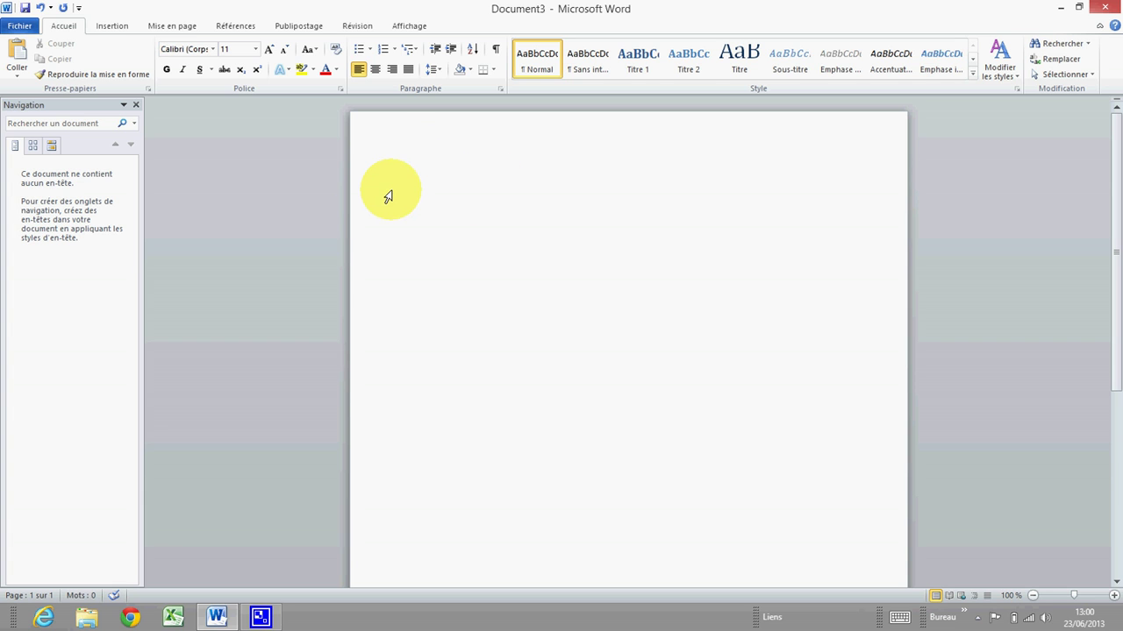
pyautogui.click(24, 29)
pyautogui.click(41, 107)
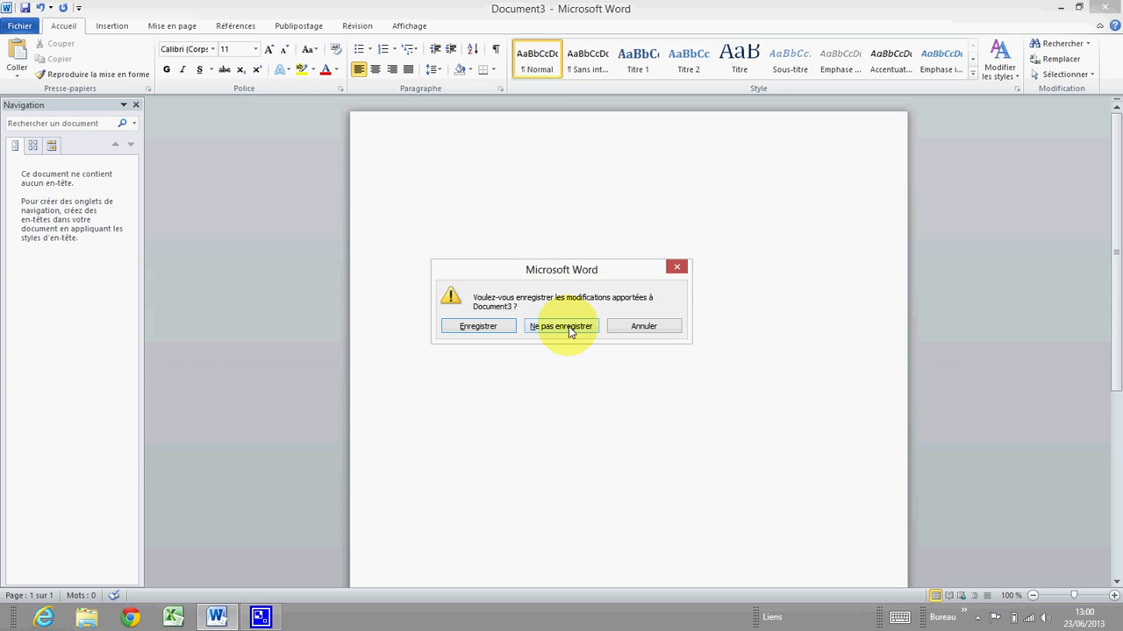
pyautogui.click(568, 326)
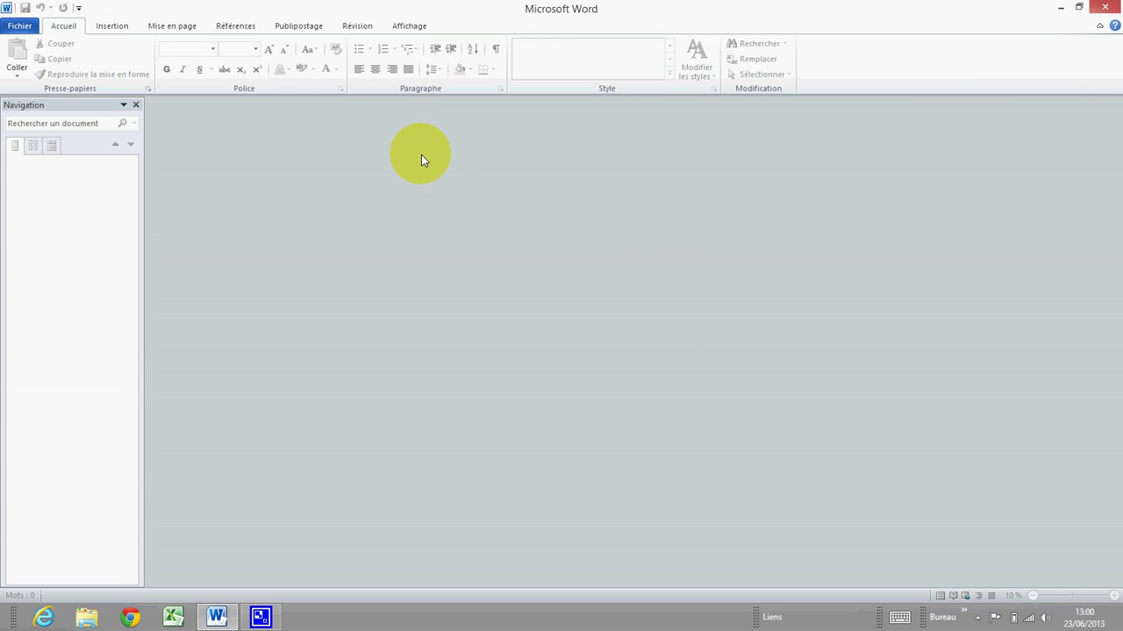
# Create a new Document vierge from Fichier > Nouveau.
pyautogui.click(20, 27)
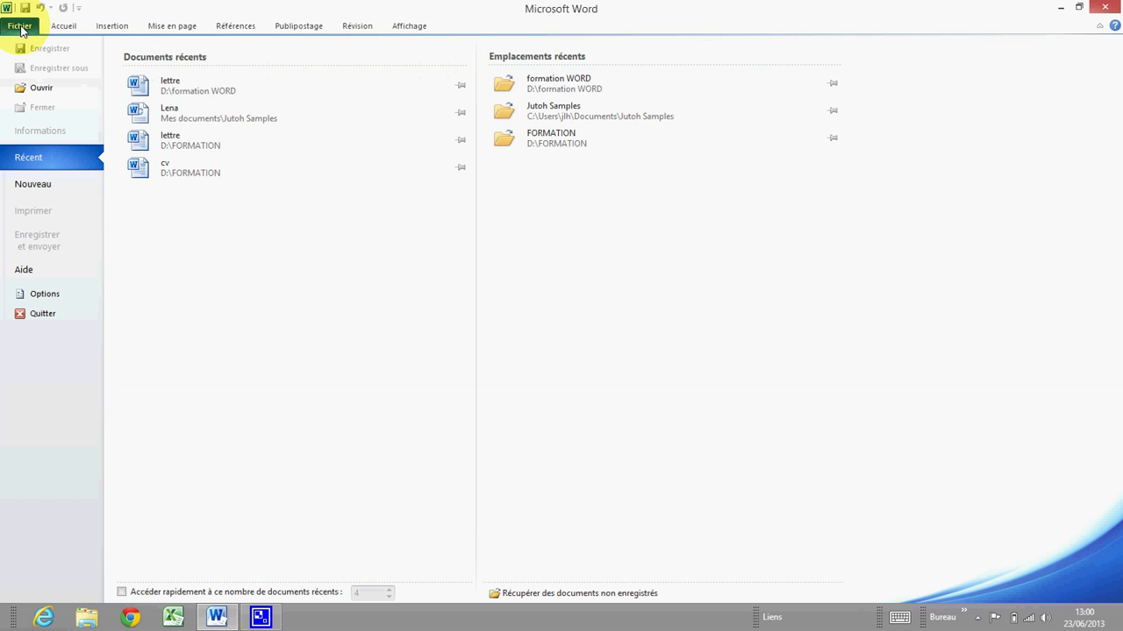
pyautogui.click(35, 186)
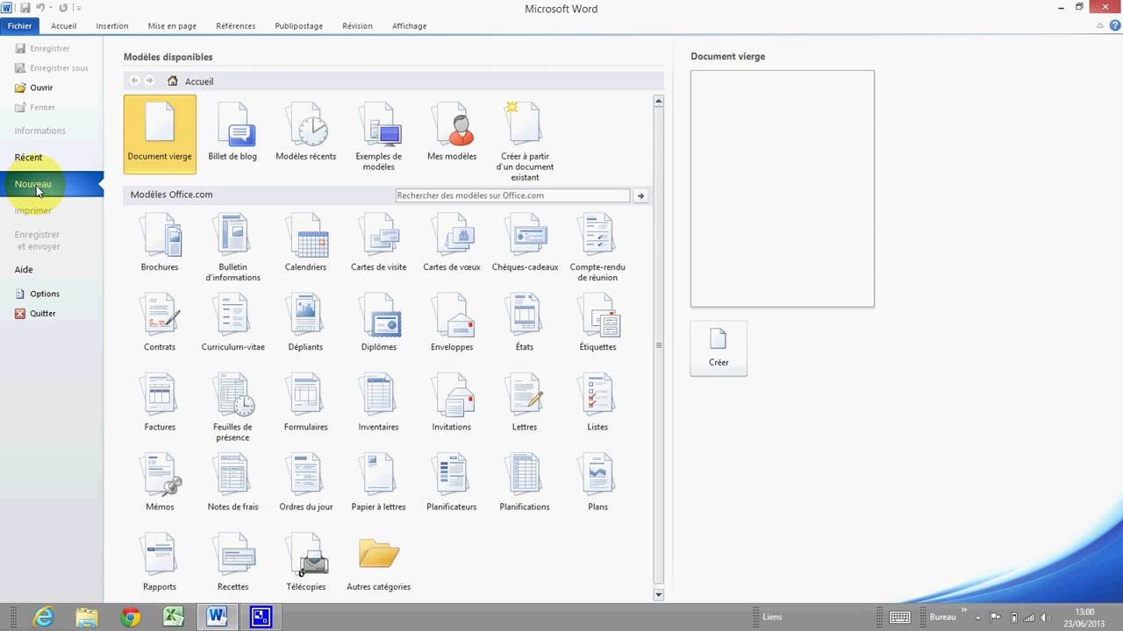
pyautogui.doubleClick(163, 136)
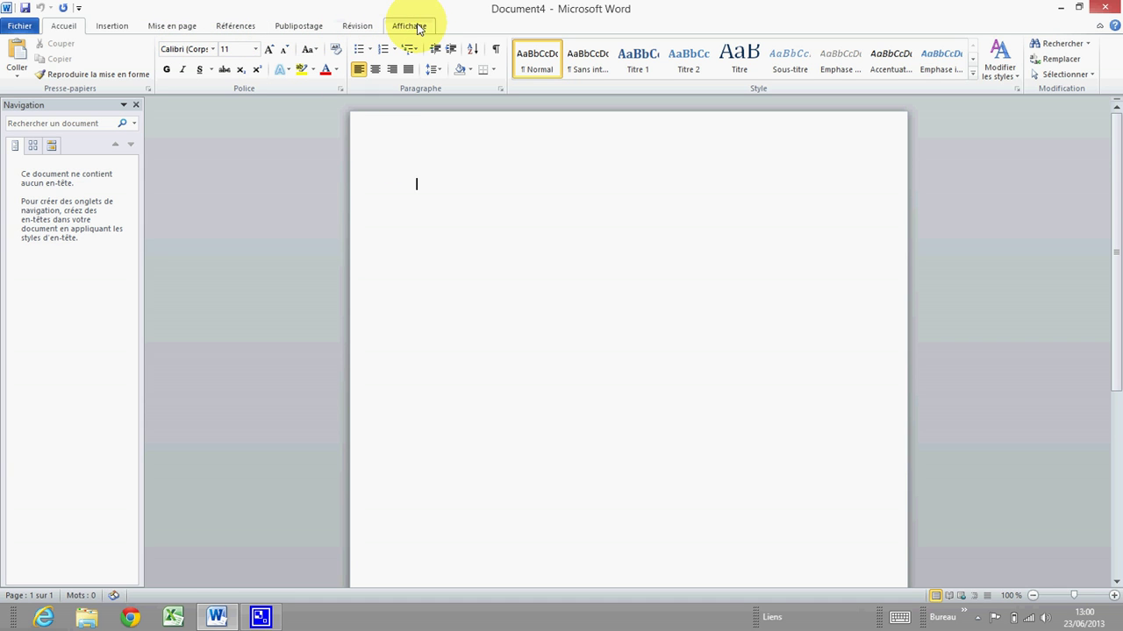
# Switch the blank document to Brouillon view, then to Lecture plein écran.
pyautogui.click(412, 27)
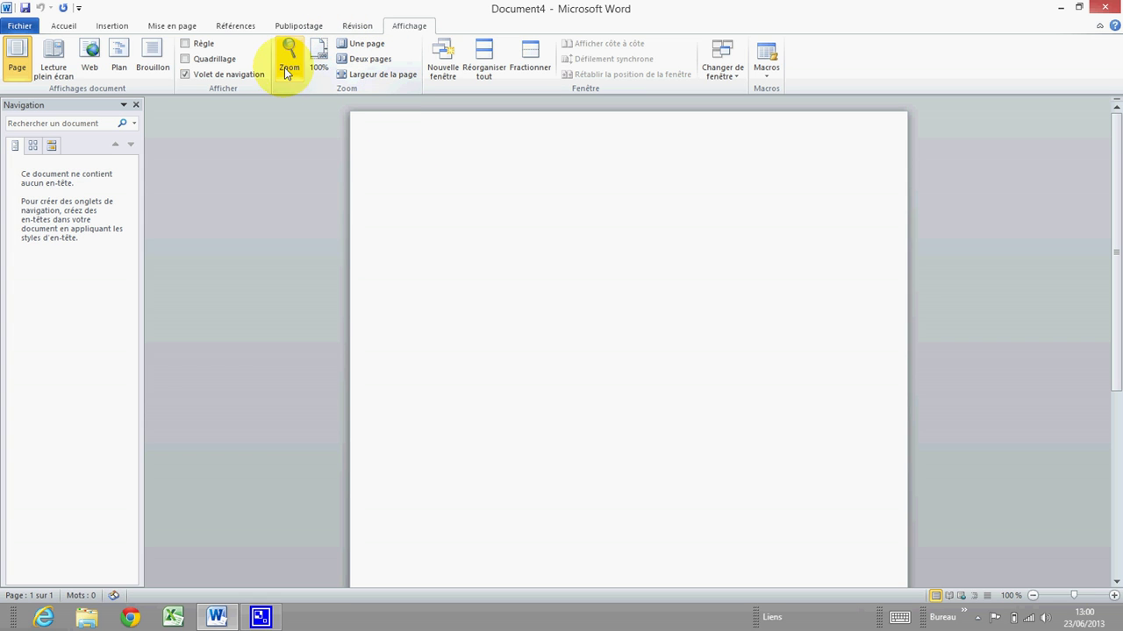
pyautogui.click(152, 60)
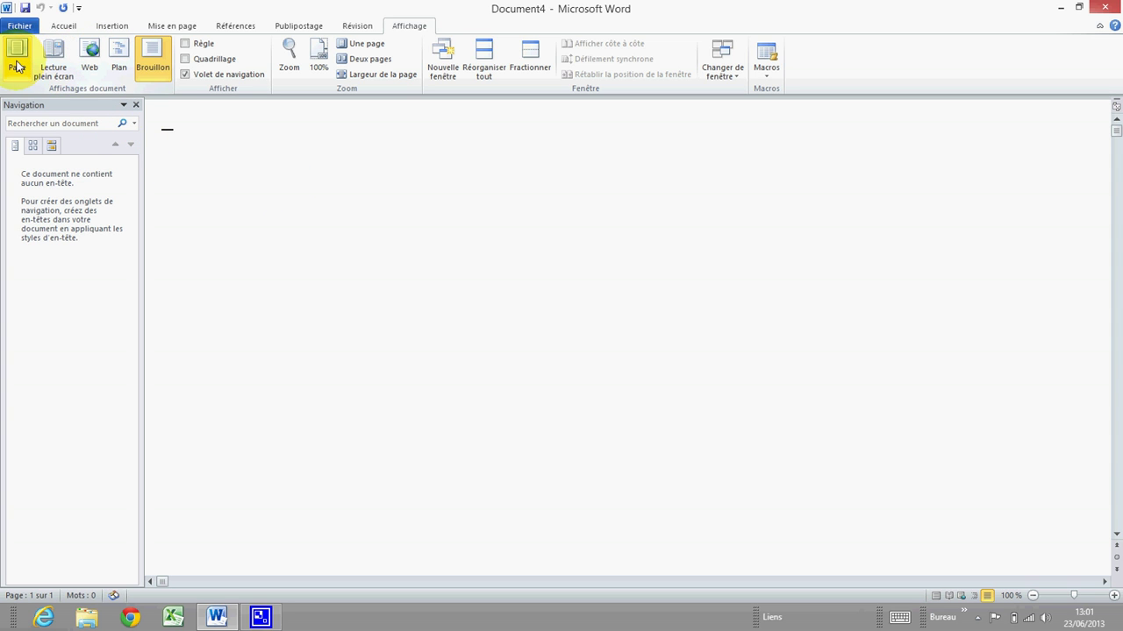
pyautogui.click(54, 63)
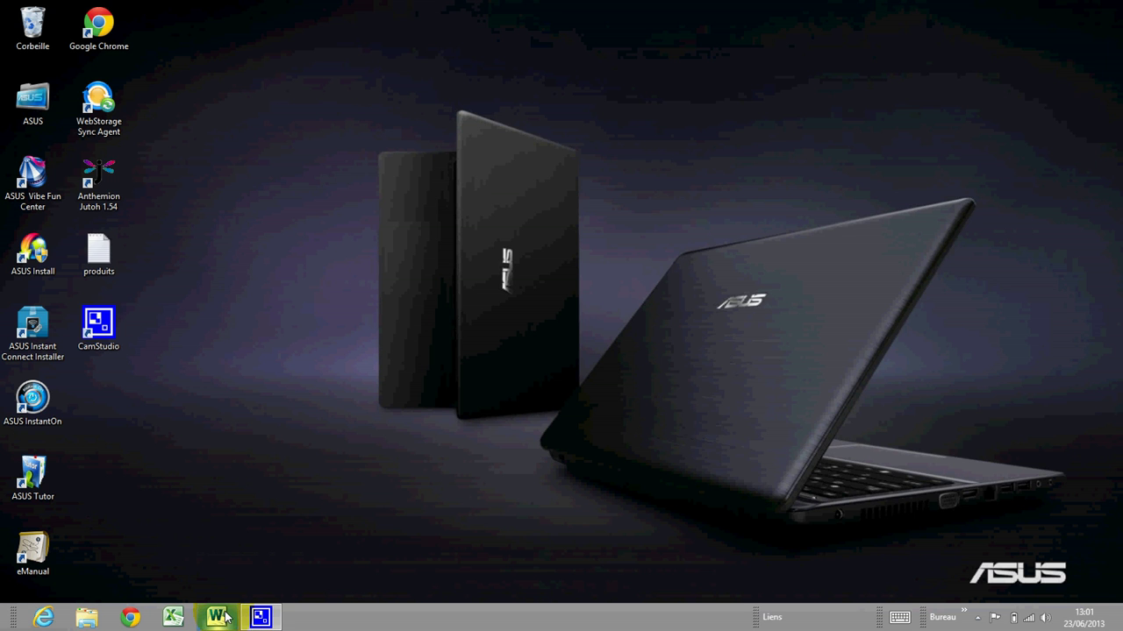
# Relaunch Word from its taskbar icon.
pyautogui.click(217, 618)
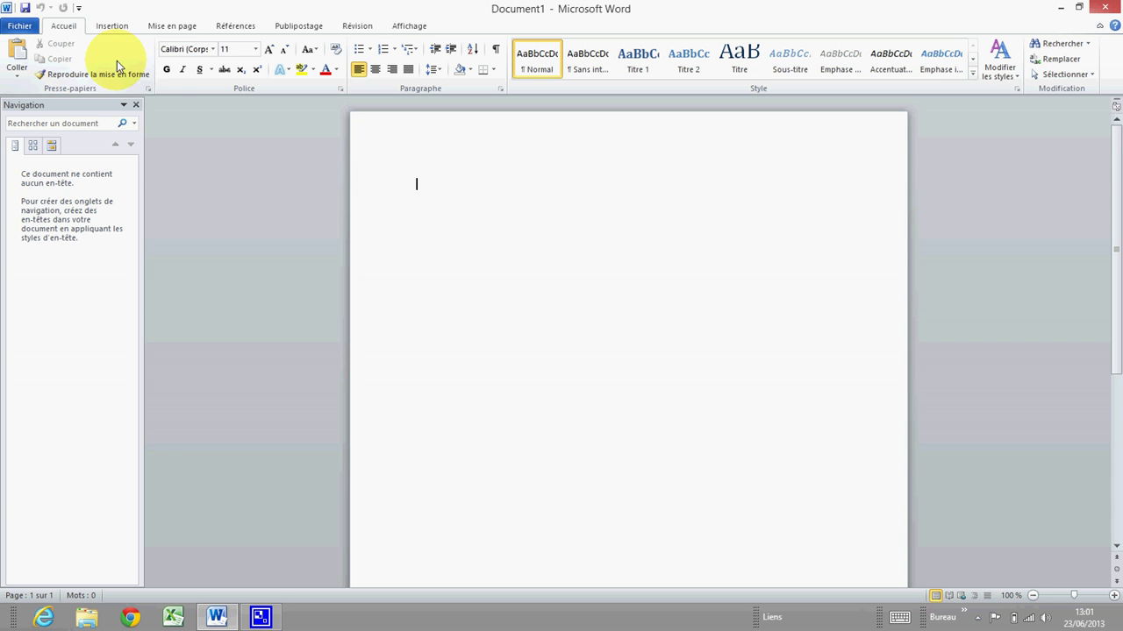
# Zoom the page to 75 %, then 200 %, then back to 100 %.
pyautogui.click(427, 29)
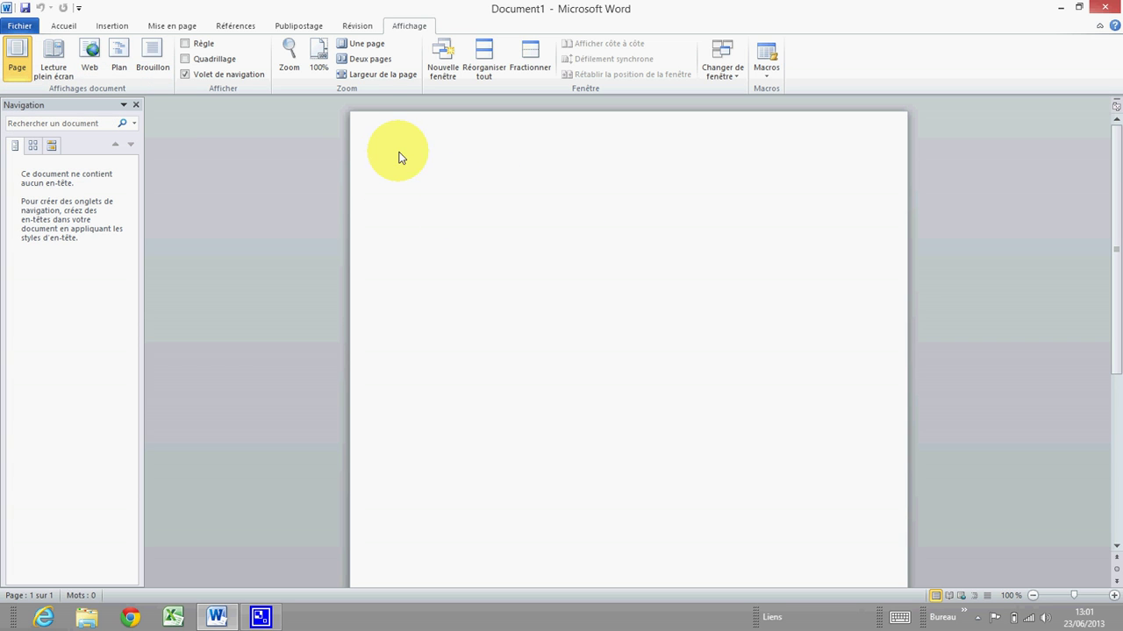
pyautogui.click(294, 58)
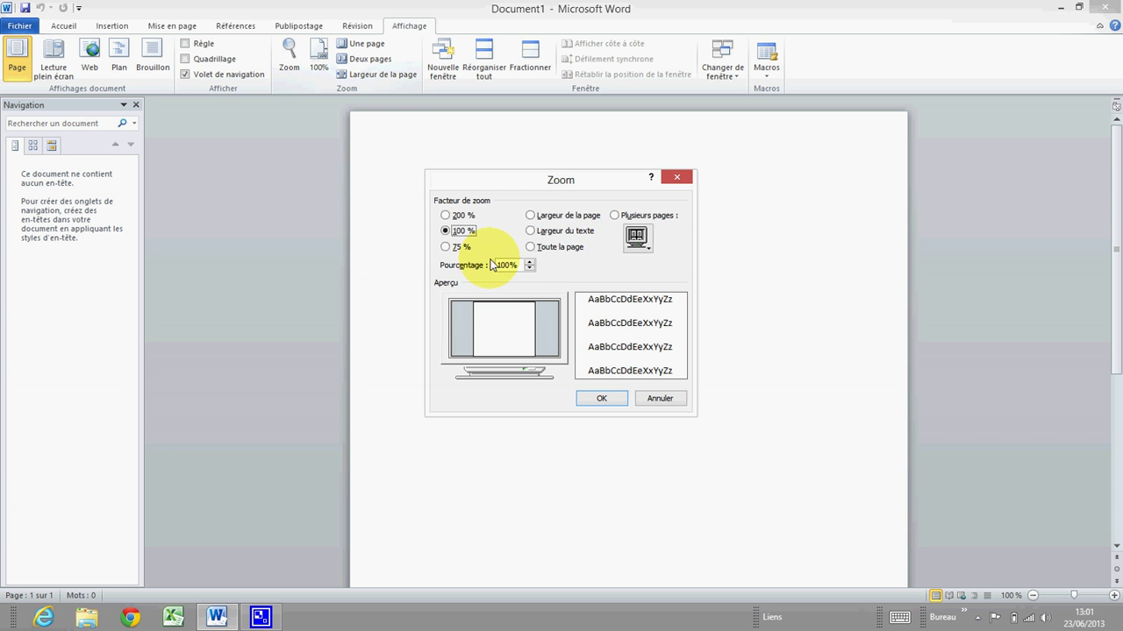
pyautogui.click(446, 246)
pyautogui.click(603, 399)
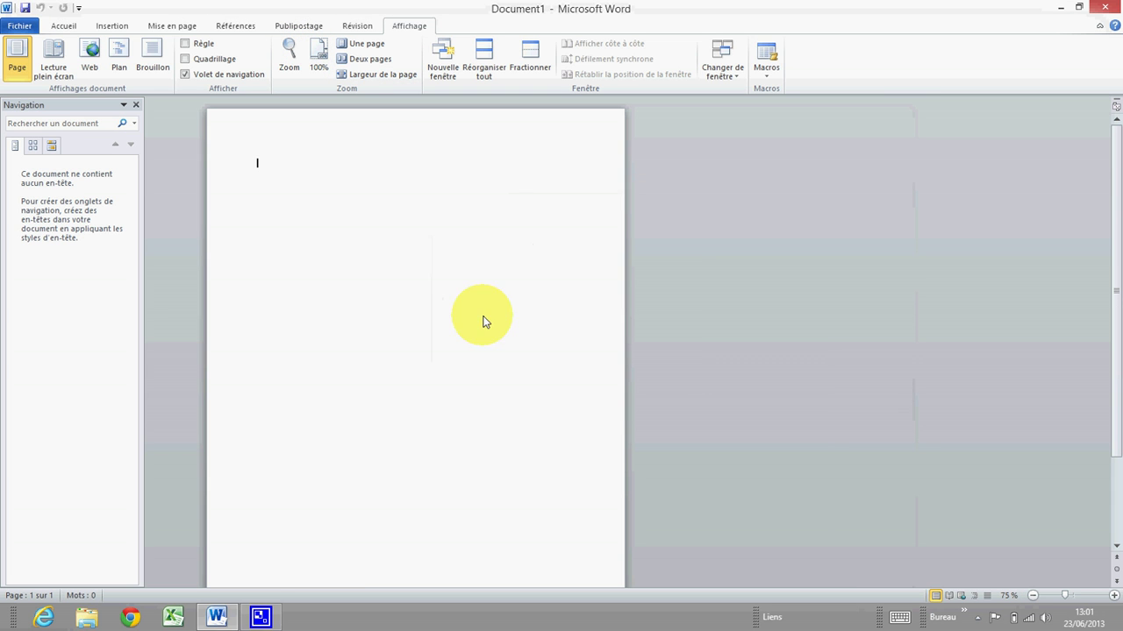
pyautogui.click(285, 65)
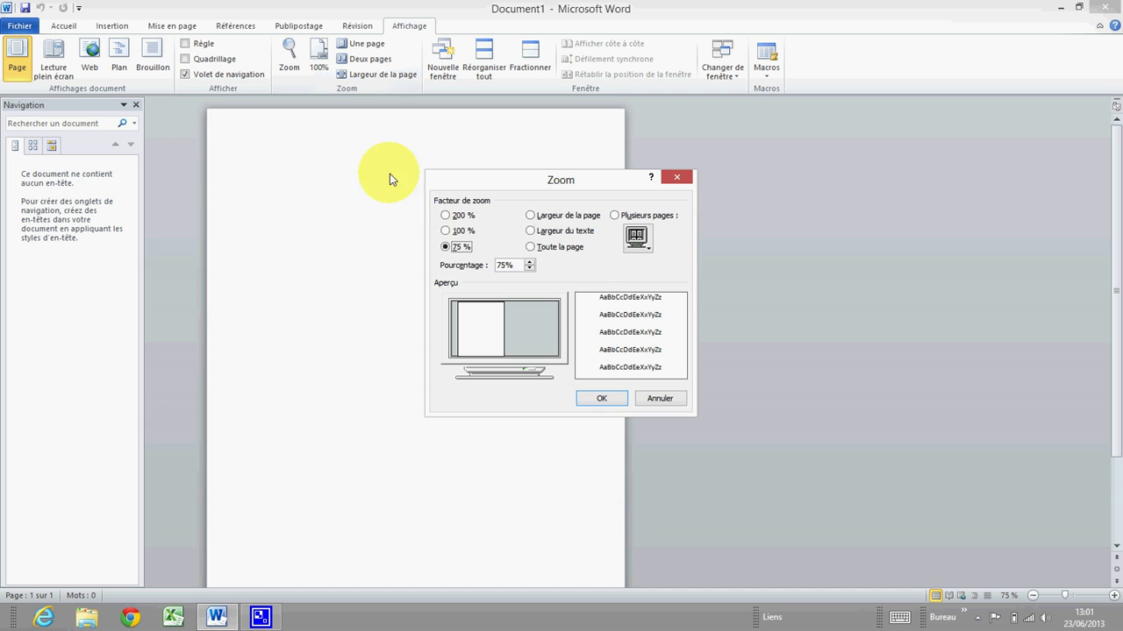
pyautogui.click(446, 214)
pyautogui.click(601, 400)
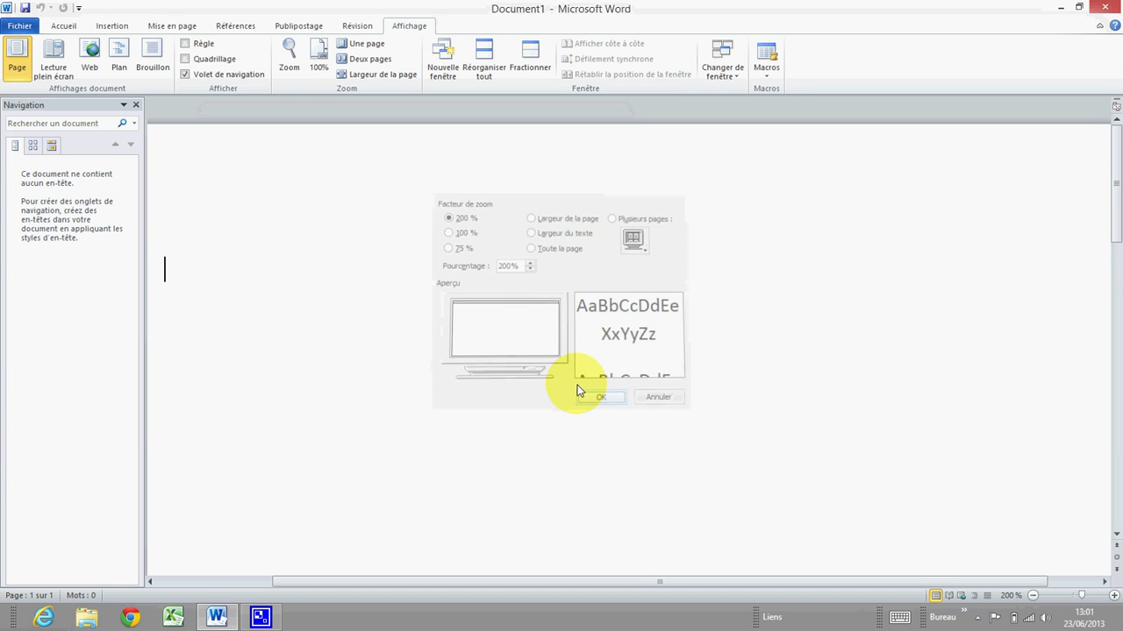
pyautogui.click(318, 62)
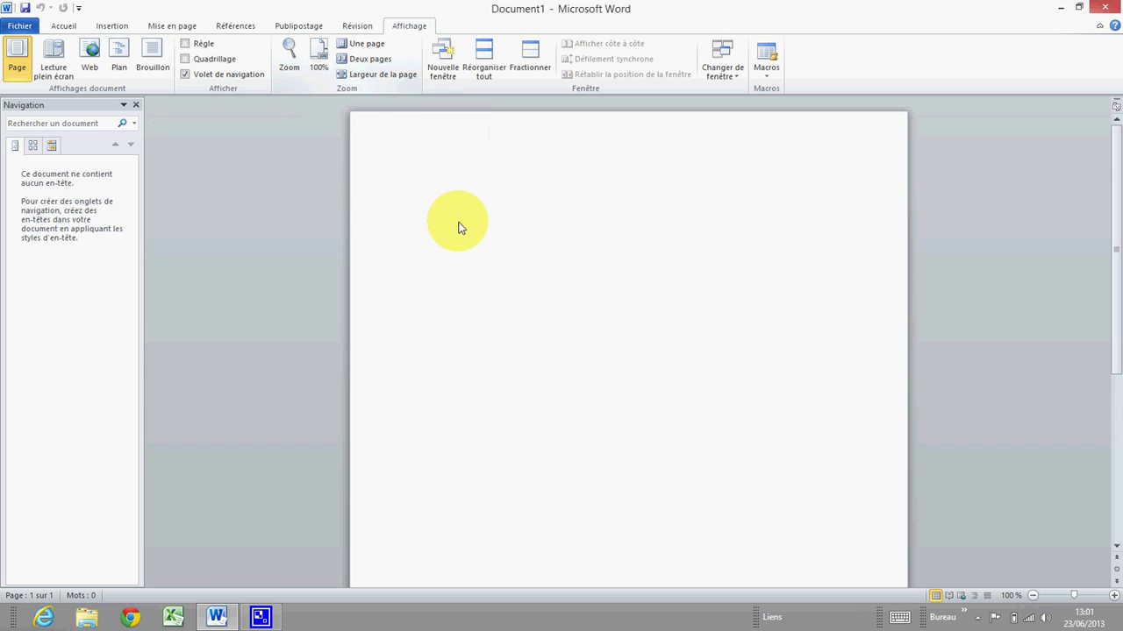
pyautogui.click(416, 183)
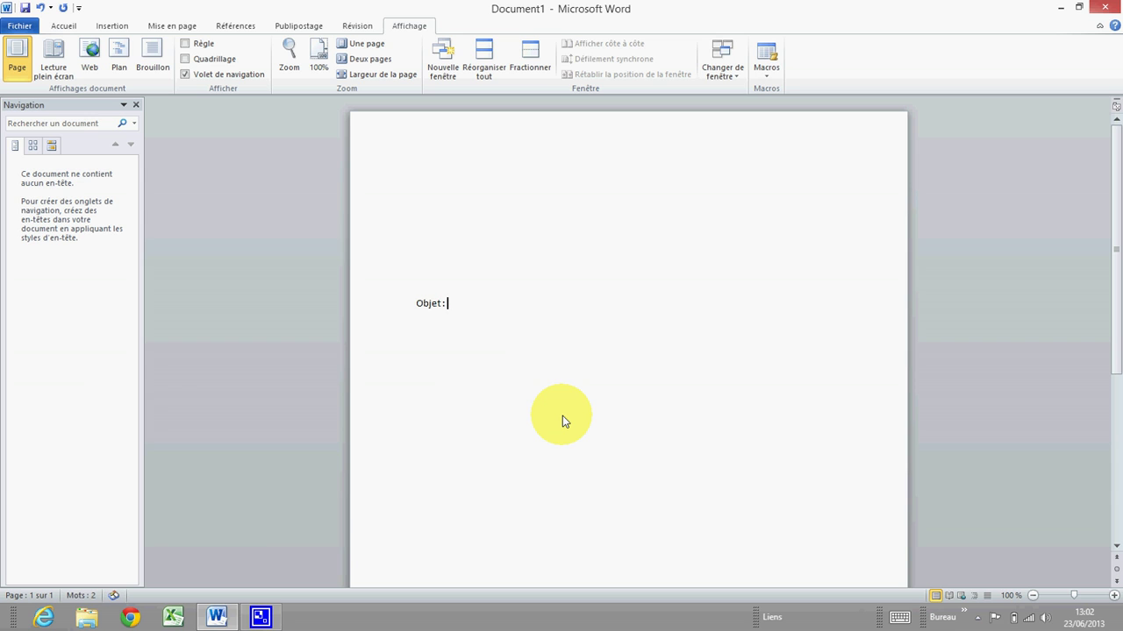
# Type 'Objet : Demande de renseignement.' a few lines down the page.
pyautogui.write('Demande de renseignement.')
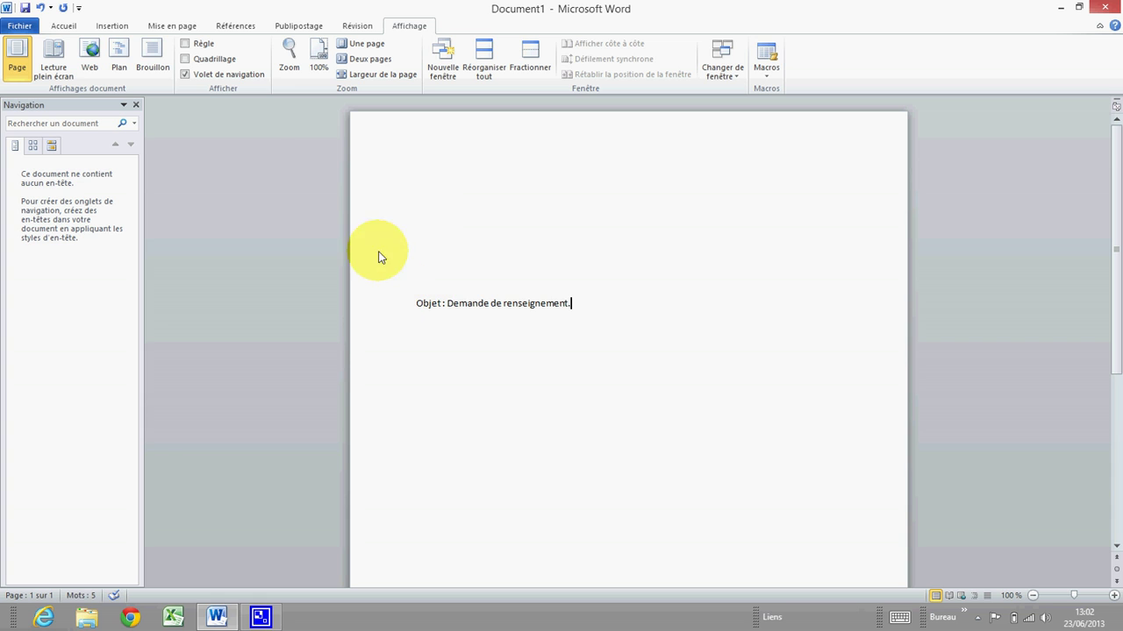
pyautogui.click(66, 25)
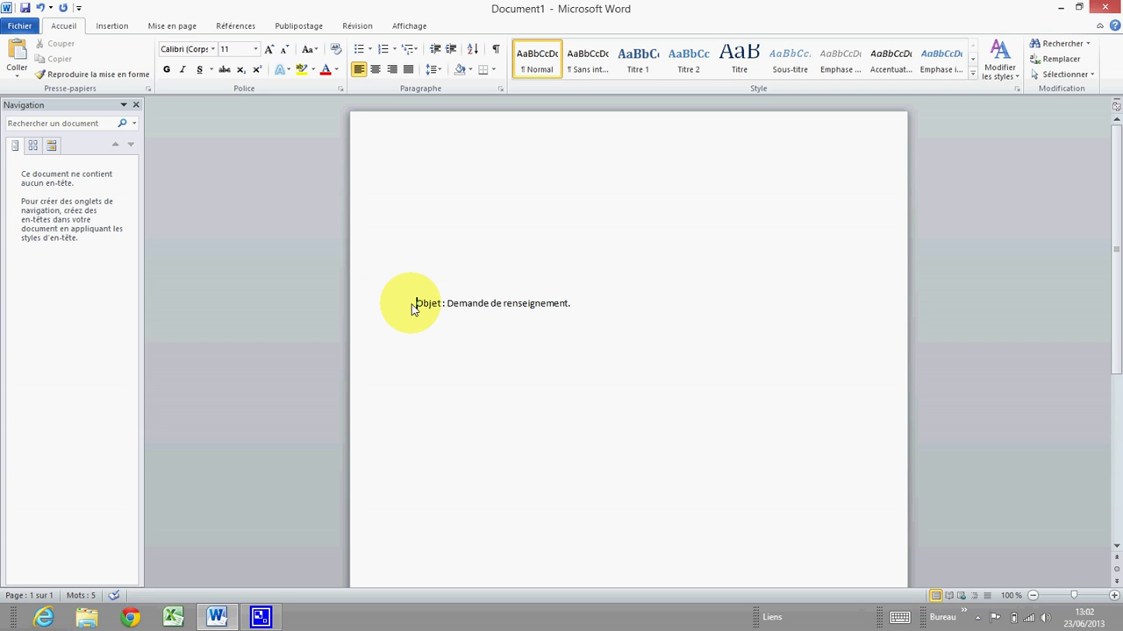
# Format the Objet line as Times New Roman, size 12, and reselect it.
pyautogui.moveTo(416, 309); pyautogui.dragTo(579, 308)
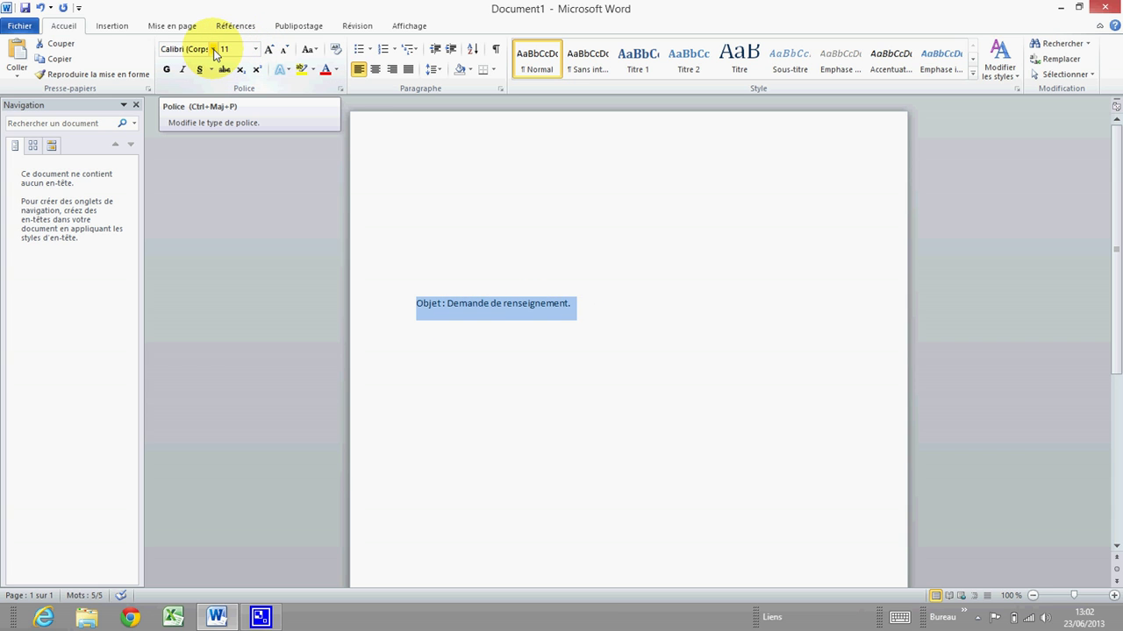
pyautogui.click(214, 50)
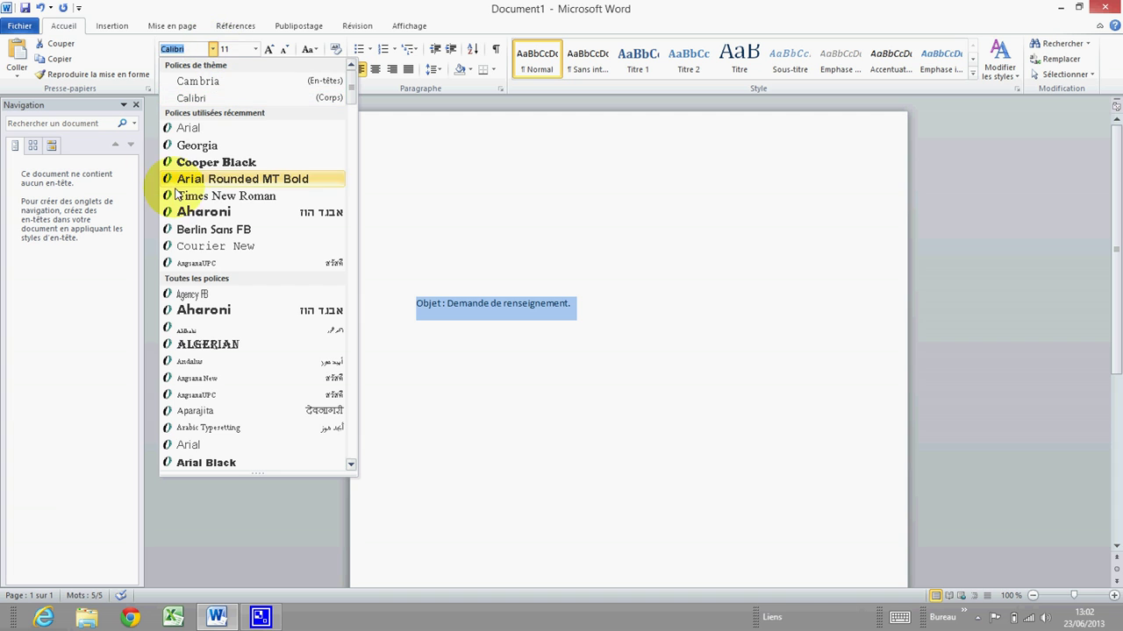
pyautogui.click(219, 198)
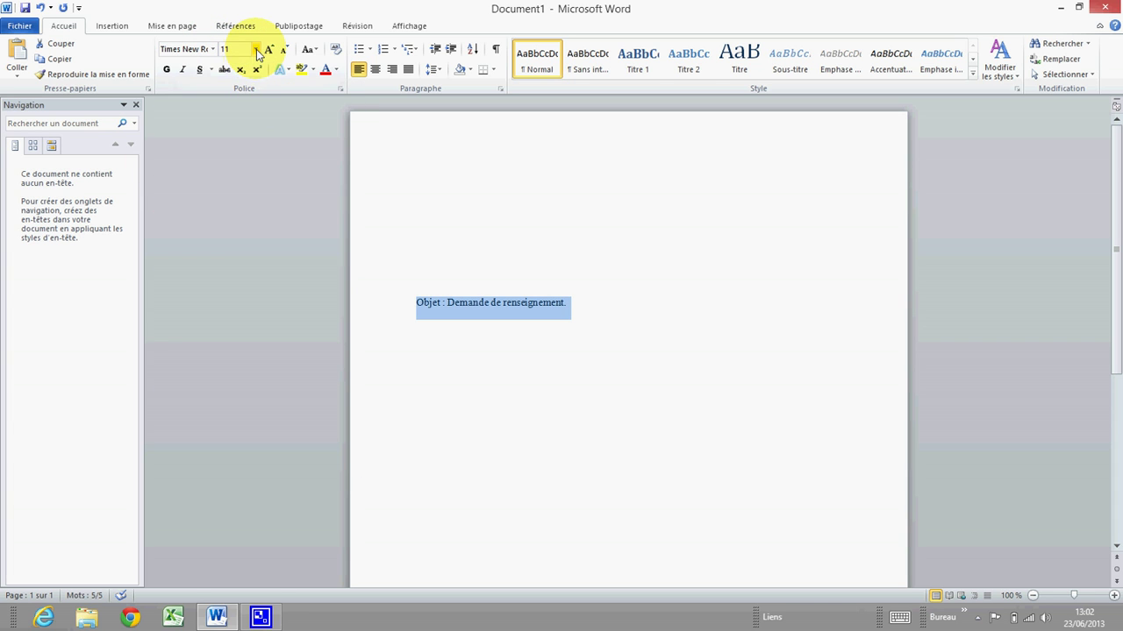
pyautogui.click(255, 50)
pyautogui.click(234, 114)
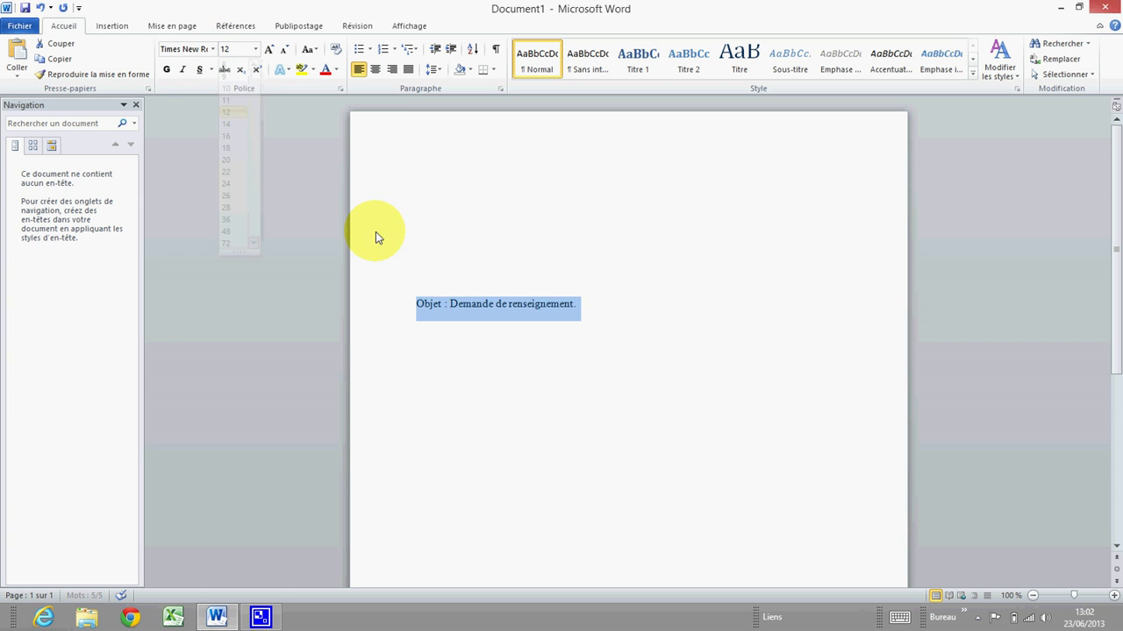
pyautogui.press('Up')
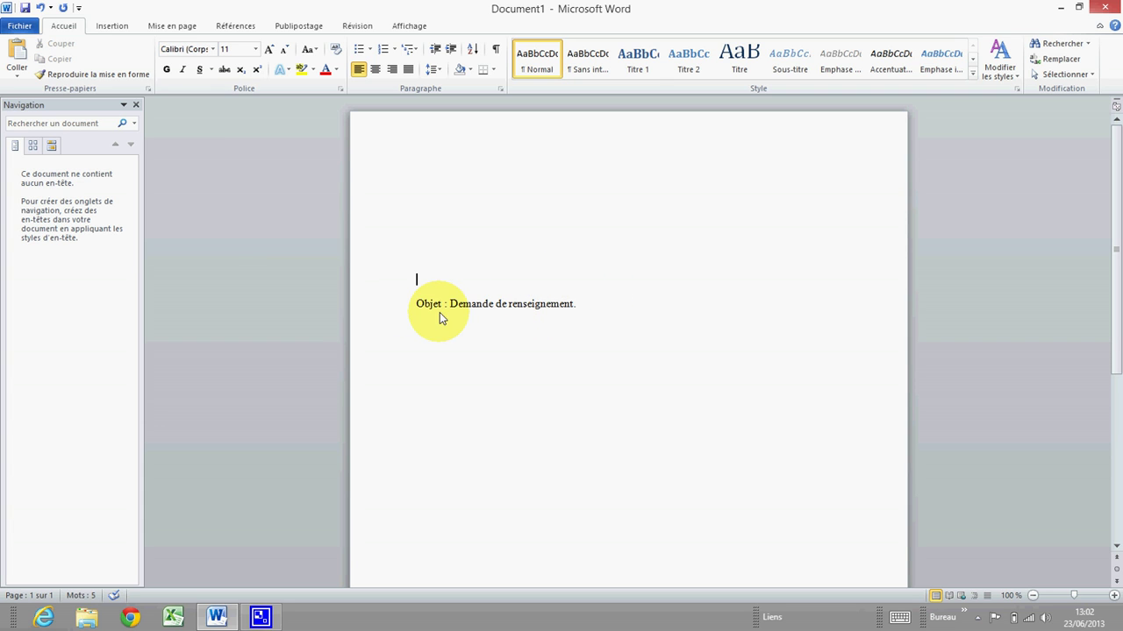
pyautogui.moveTo(415, 310); pyautogui.dragTo(613, 302)
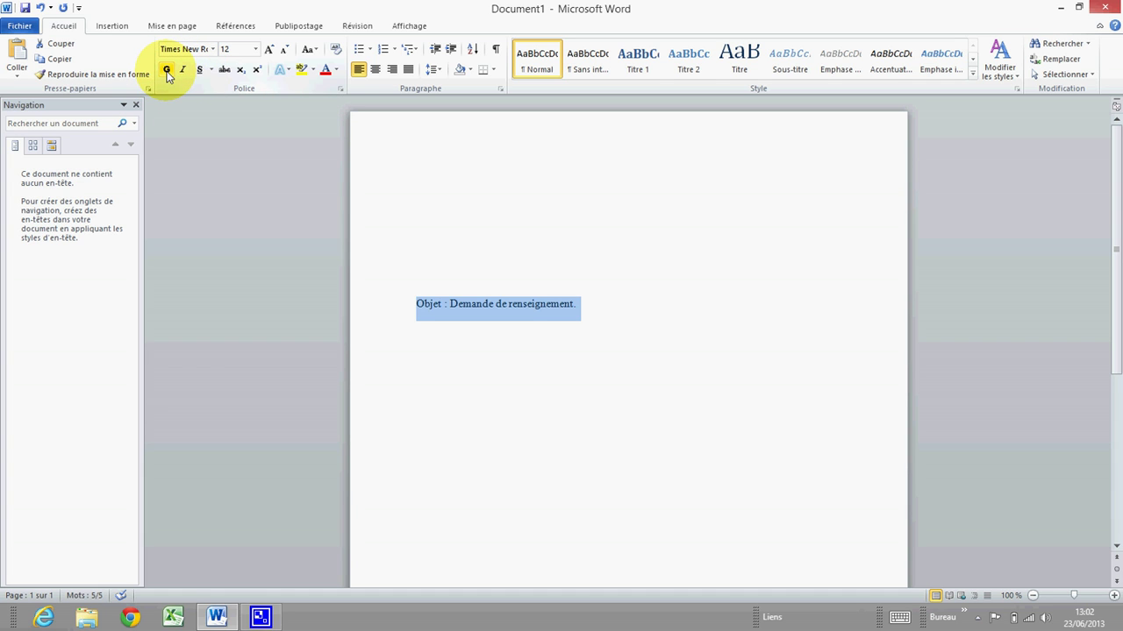
# Make the Objet line bold, trying italic and underline but removing both.
pyautogui.click(168, 70)
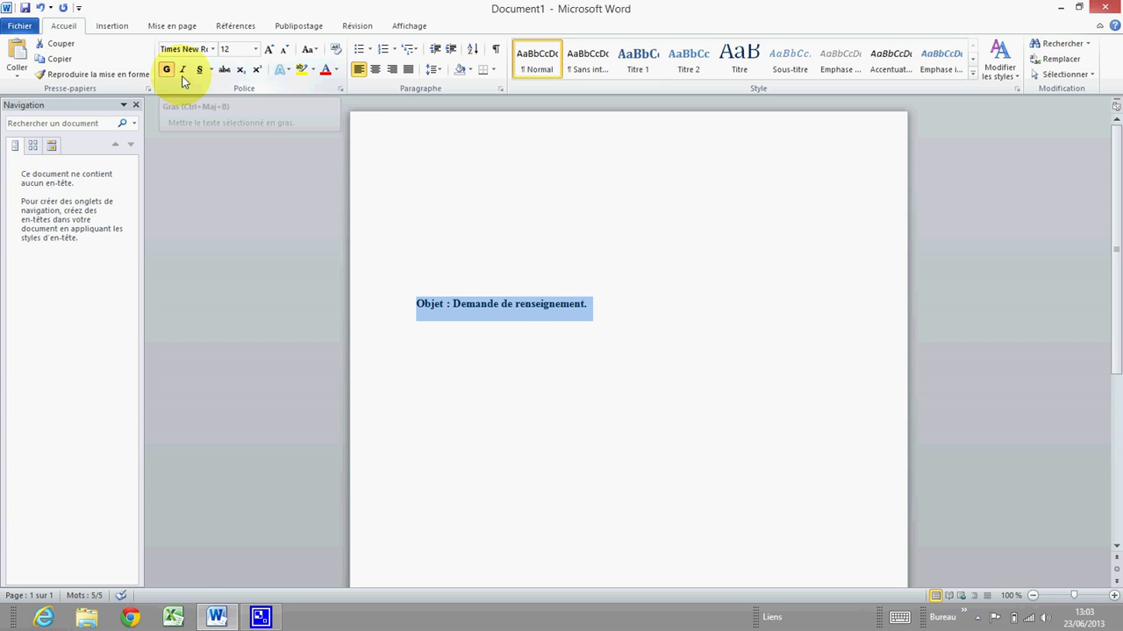
pyautogui.click(182, 72)
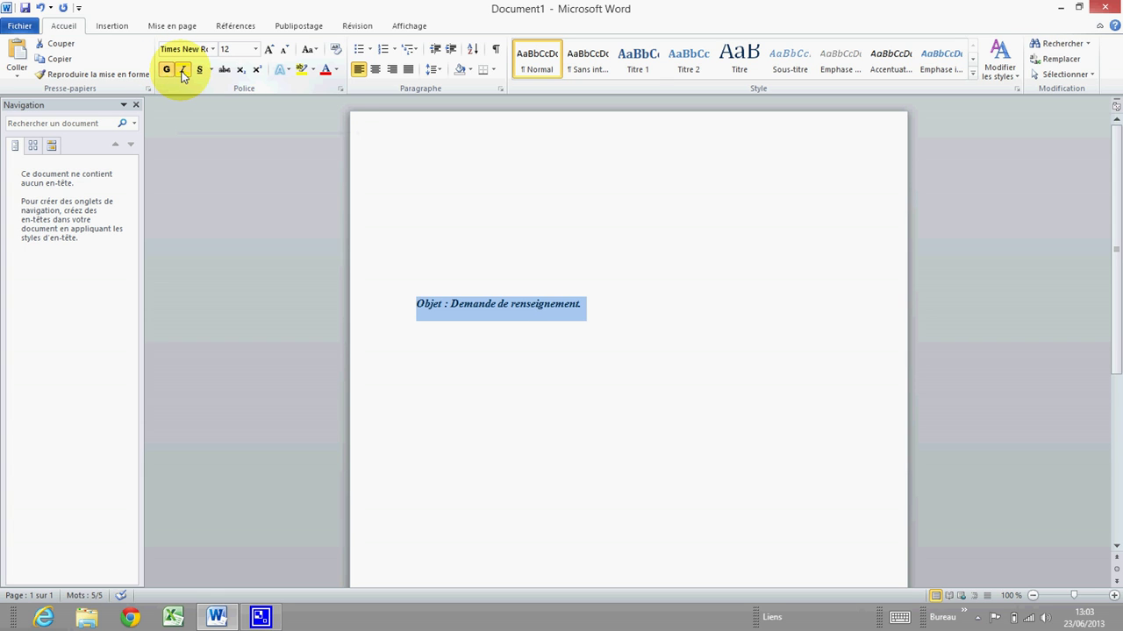
pyautogui.click(182, 72)
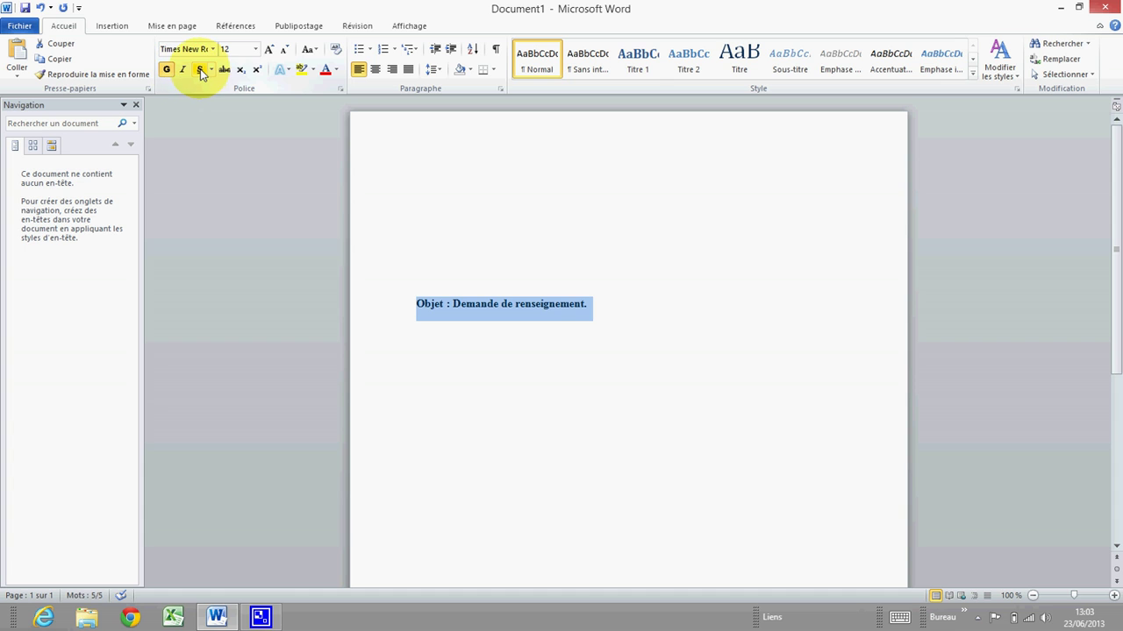
pyautogui.click(199, 71)
pyautogui.click(200, 71)
pyautogui.click(449, 283)
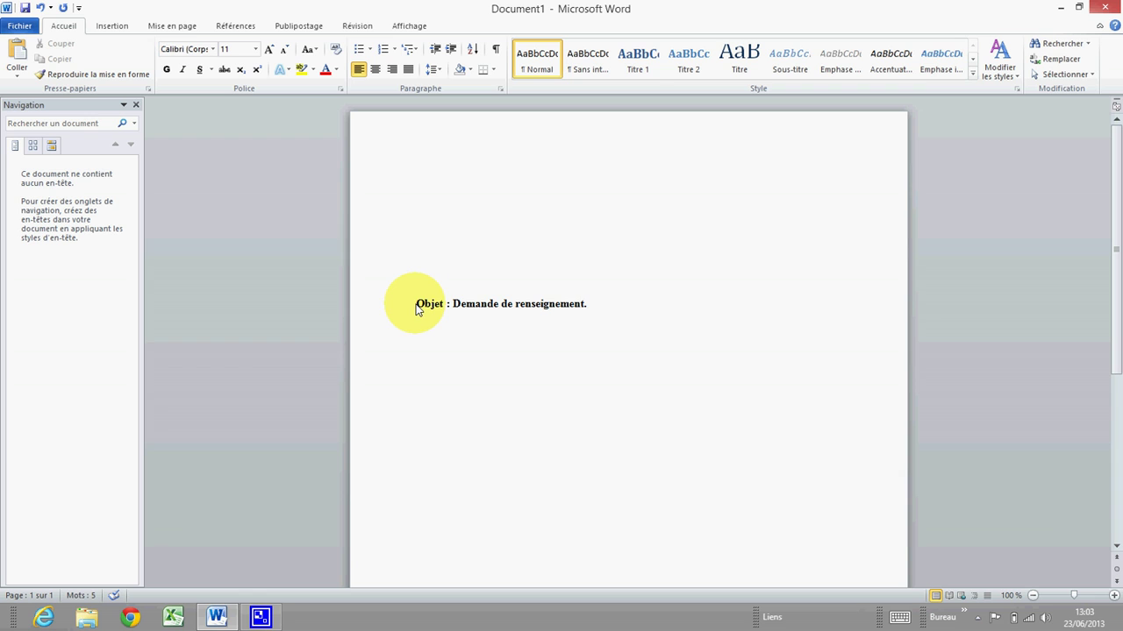
# Underline only the 'Objet' label, then return the cursor to the top of the page.
pyautogui.click(416, 305)
pyautogui.click(416, 283)
pyautogui.moveTo(419, 309); pyautogui.dragTo(449, 307)
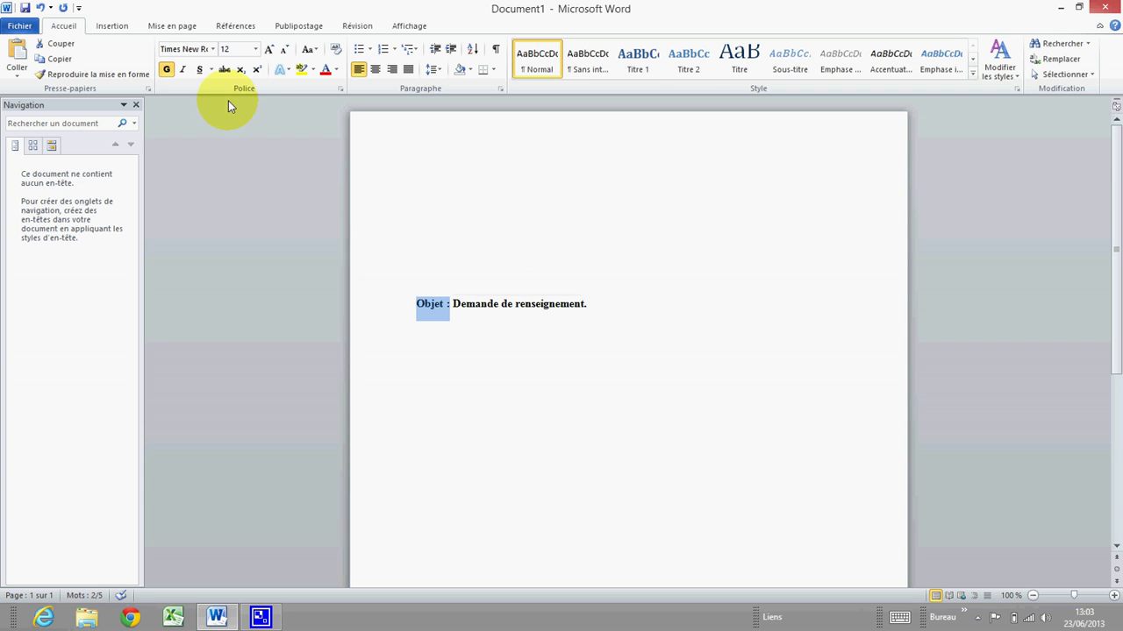
pyautogui.click(200, 70)
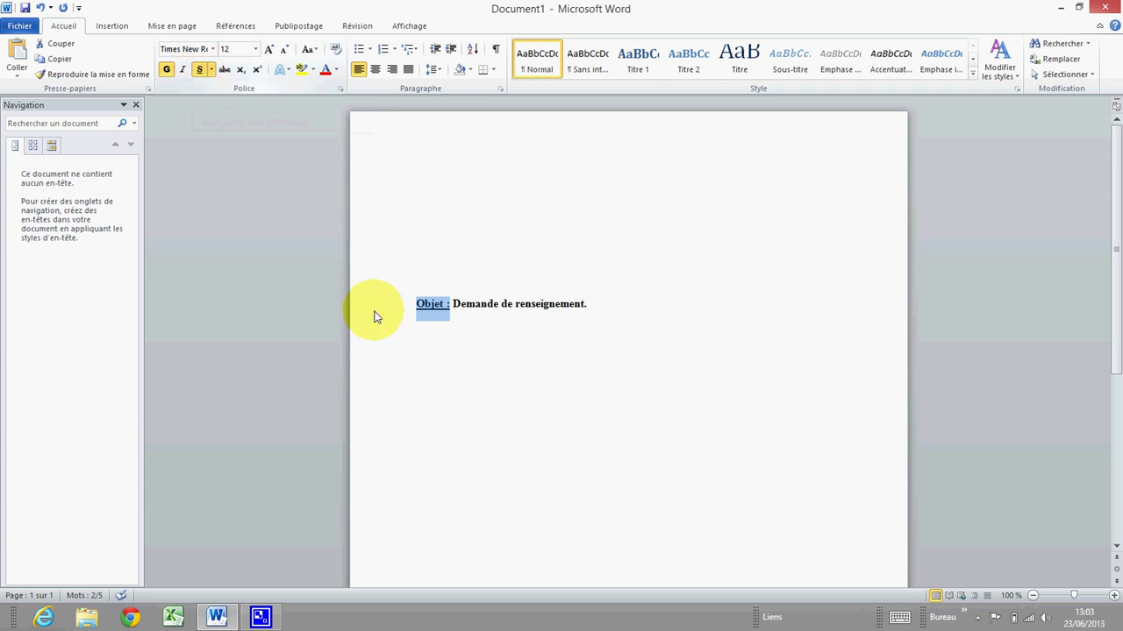
pyautogui.click(429, 304)
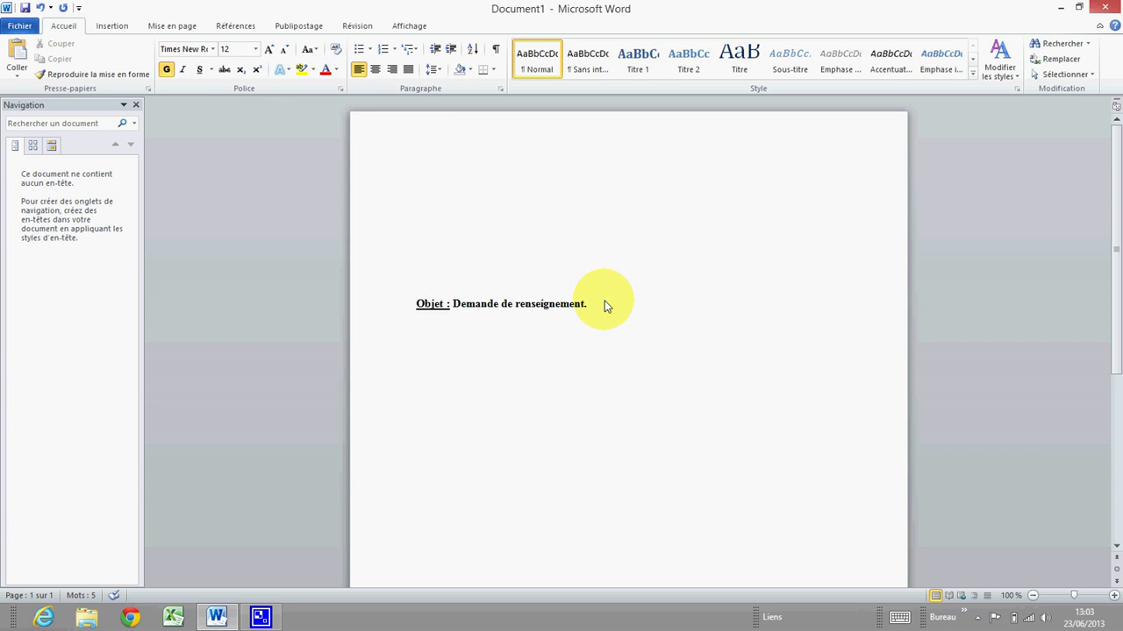
pyautogui.click(422, 182)
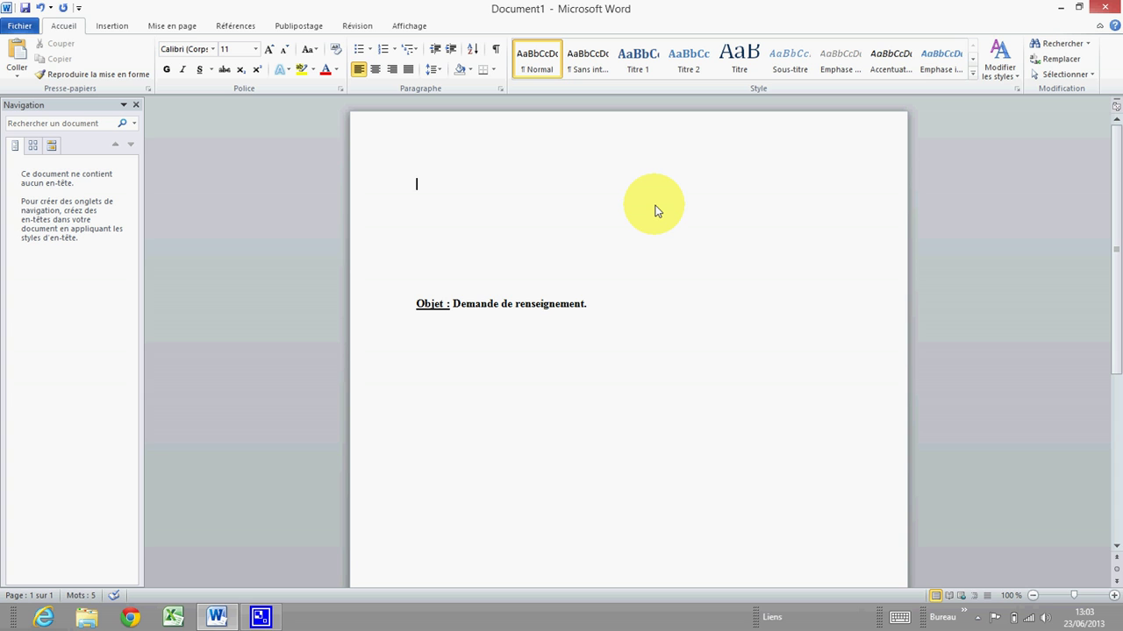
# Switch to Times New Roman 12 and type the sender's name as the first line.
pyautogui.click(212, 49)
pyautogui.click(219, 131)
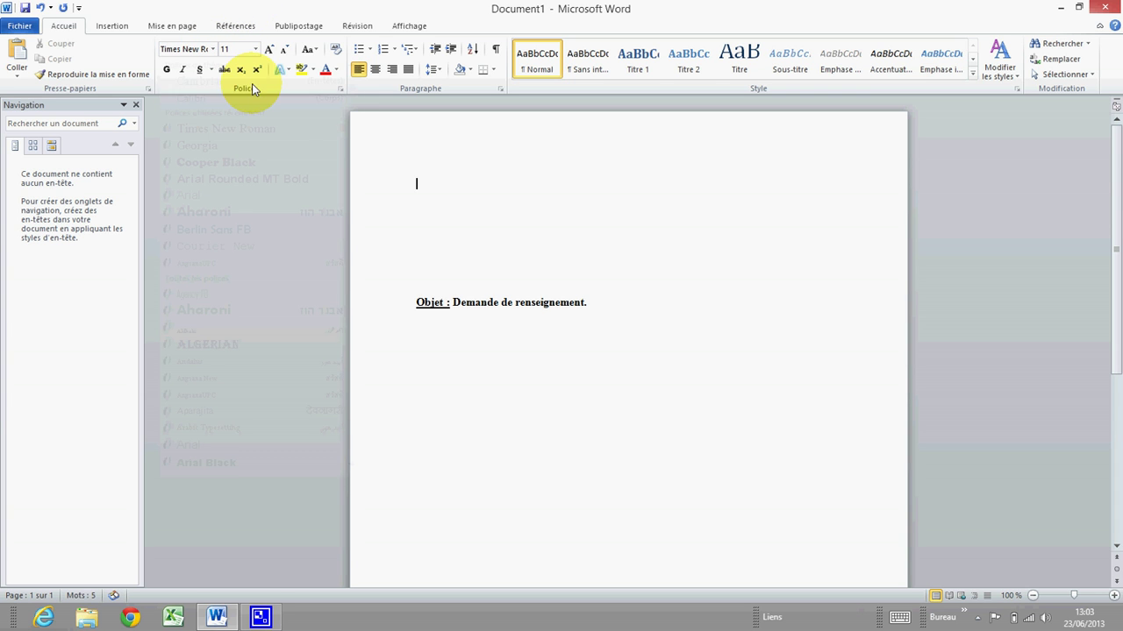
pyautogui.click(254, 50)
pyautogui.click(237, 112)
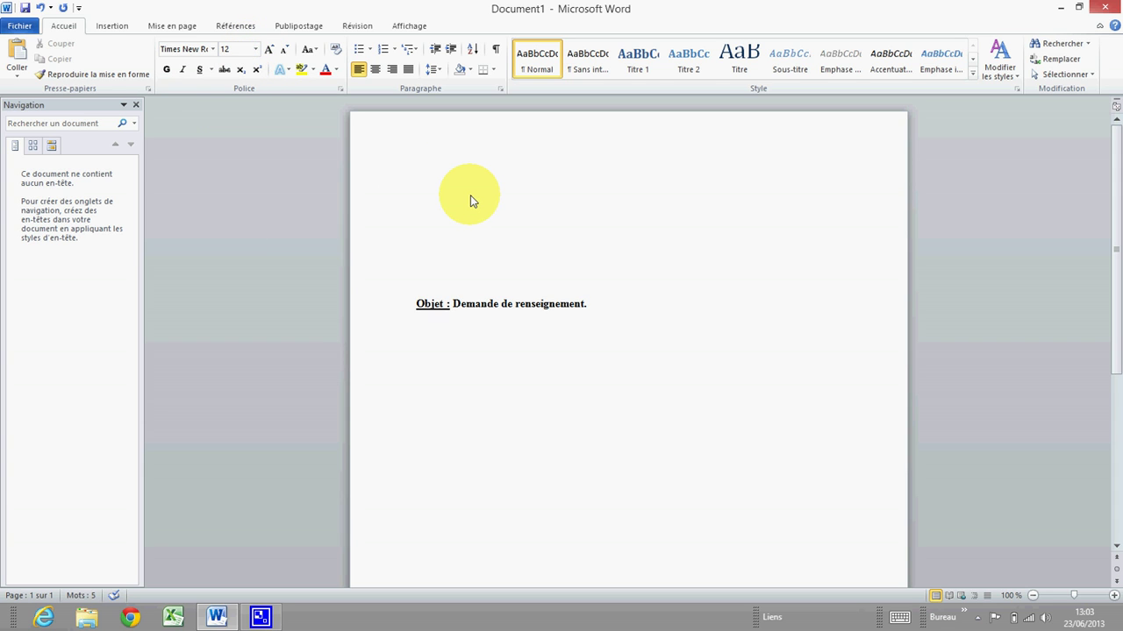
pyautogui.press('Return')
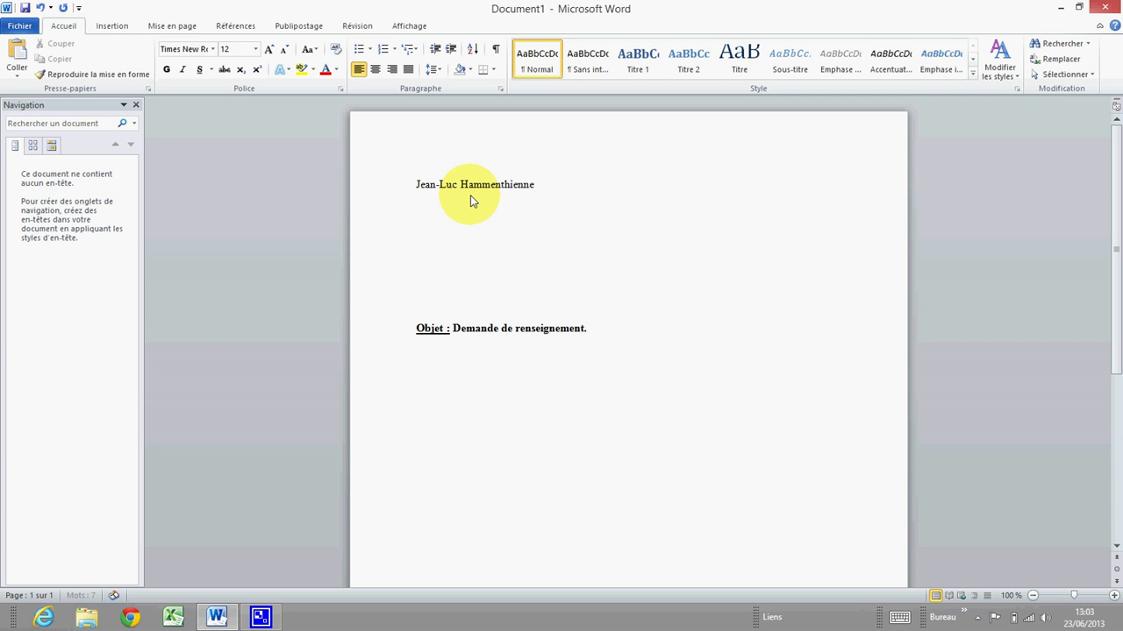
# Type the sender's street address and postcode-and-town lines below the name.
pyautogui.press('Return')
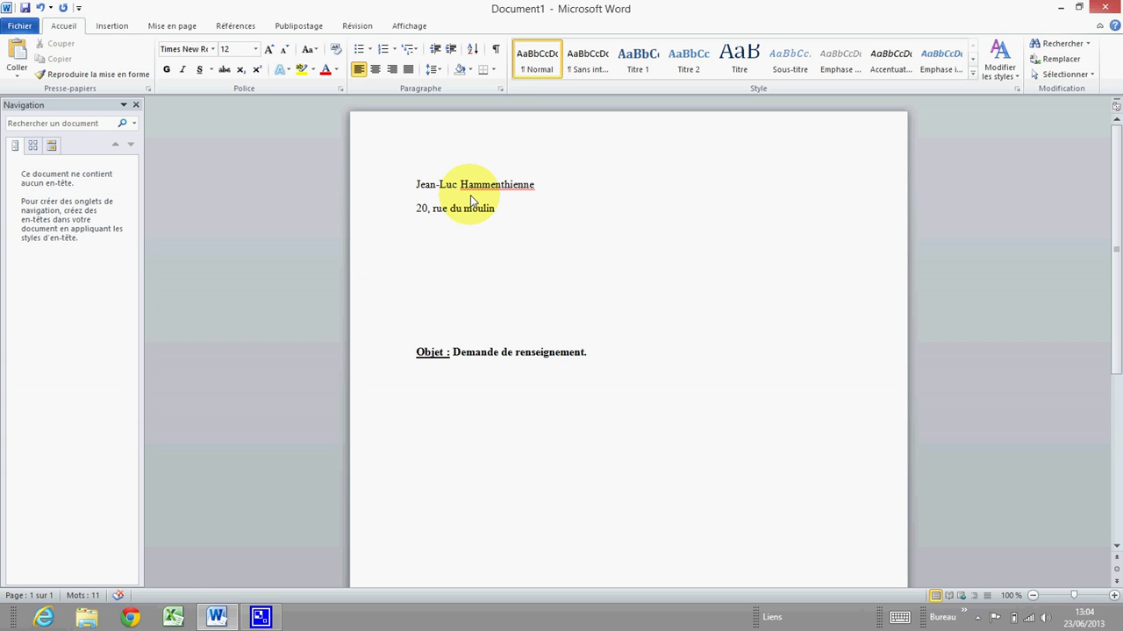
# Add the phone and e-mail lines, then type 'Entreprise machin' at the right.
pyautogui.press('Return')
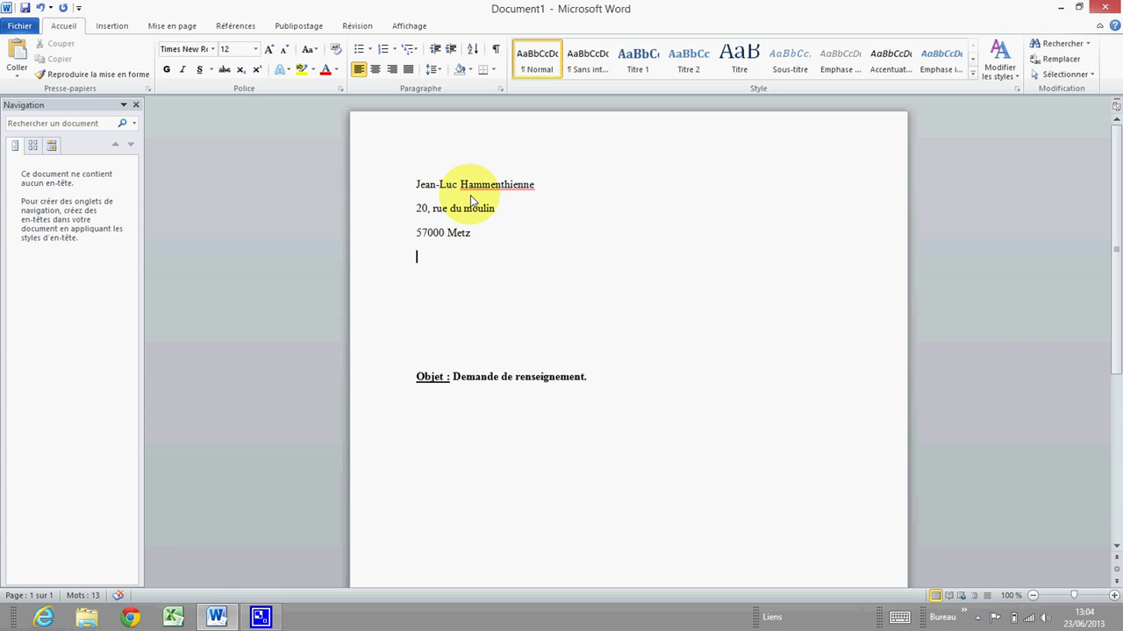
pyautogui.write('Tél : 00 00 00 00 00')
pyautogui.press('Return')
pyautogui.write('E')
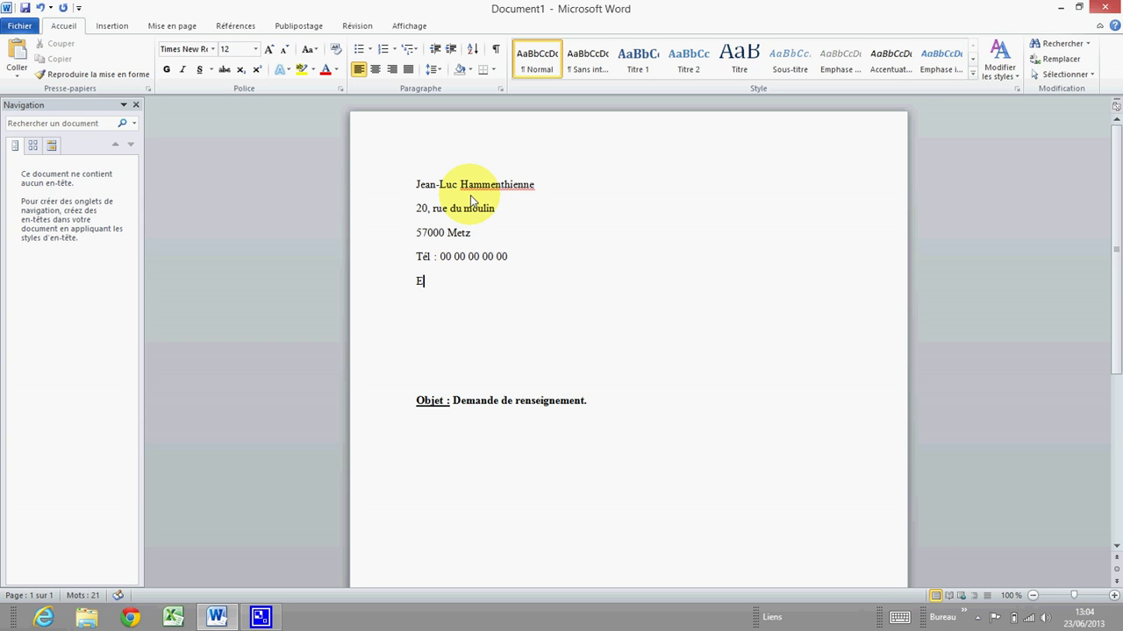
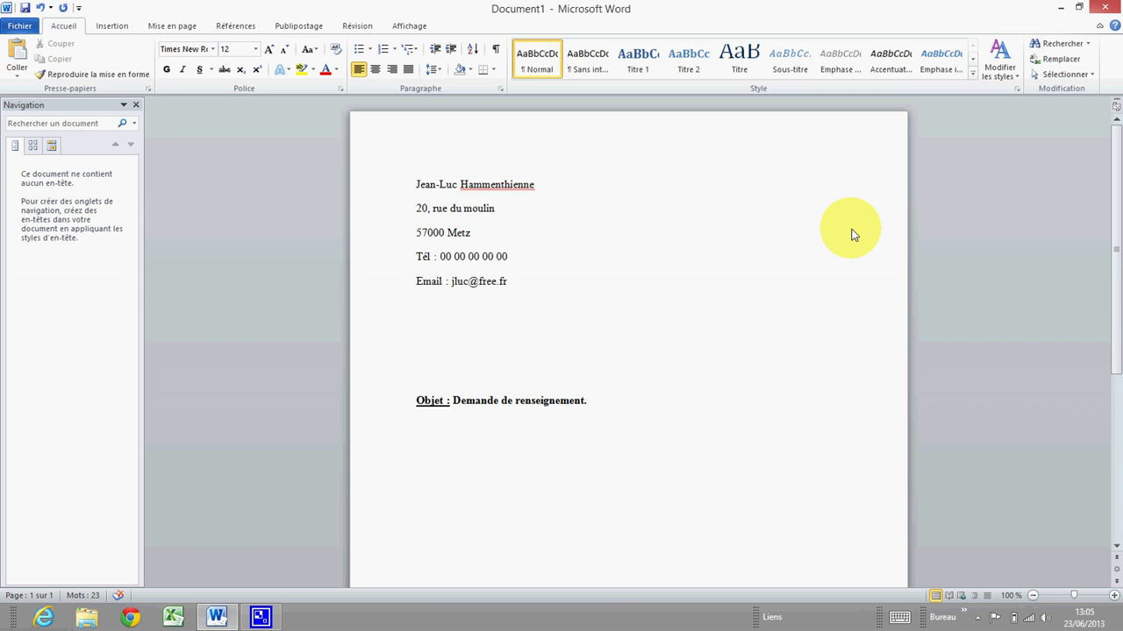
pyautogui.write('Entreprise machin')
# Tab the end of the postcode-and-town line across to sit under 'Entreprise machin'.
pyautogui.press('Return')
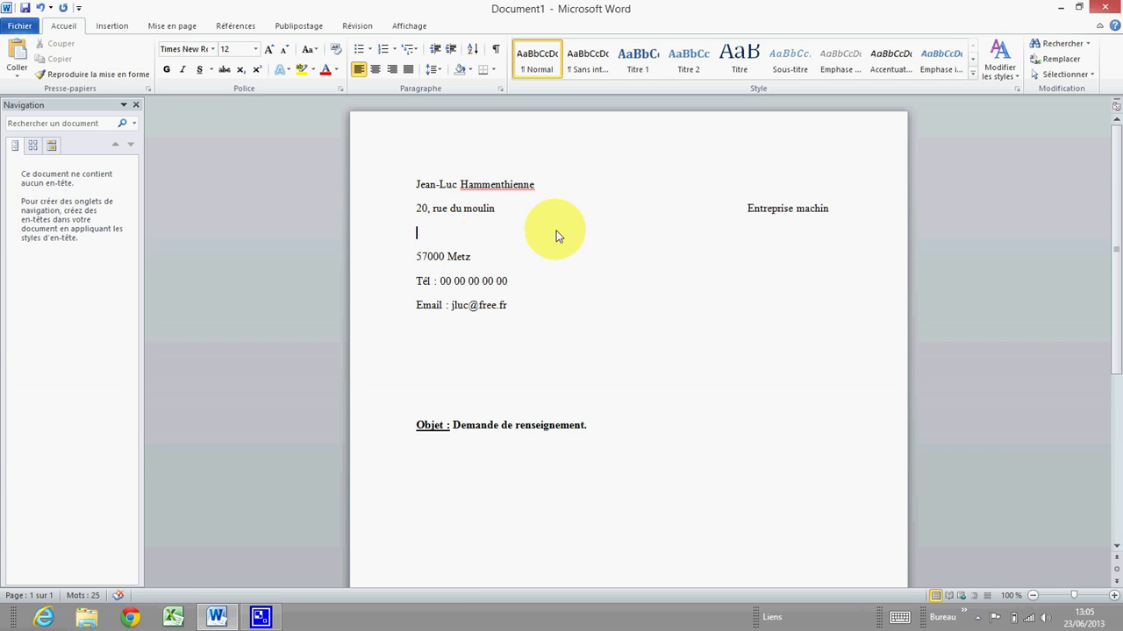
pyautogui.press('BackSpace')
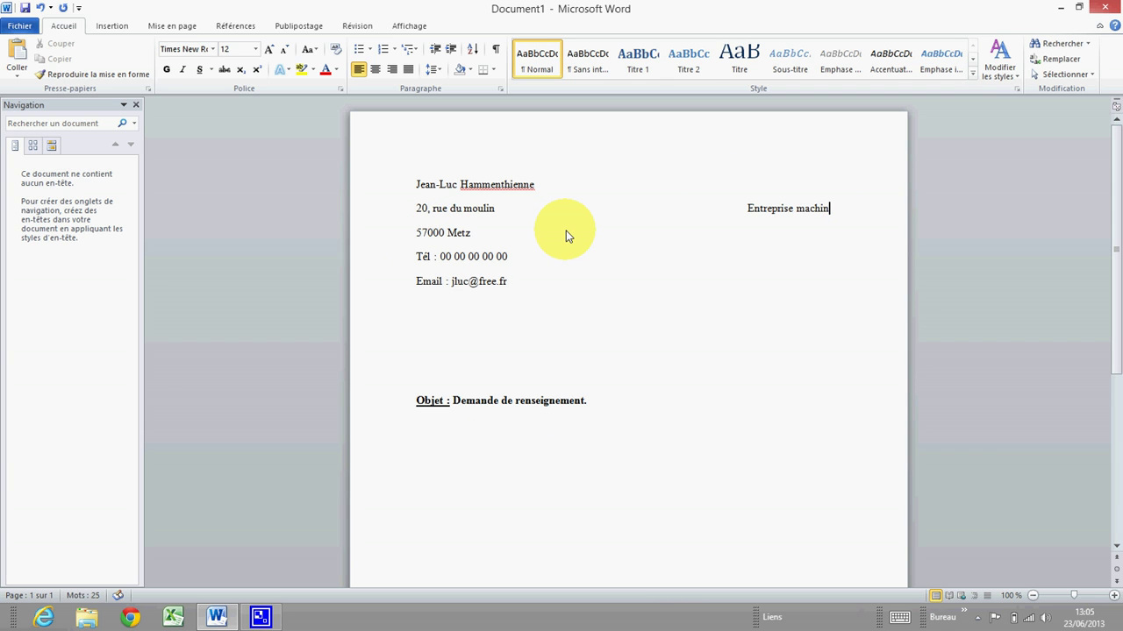
pyautogui.click(480, 235)
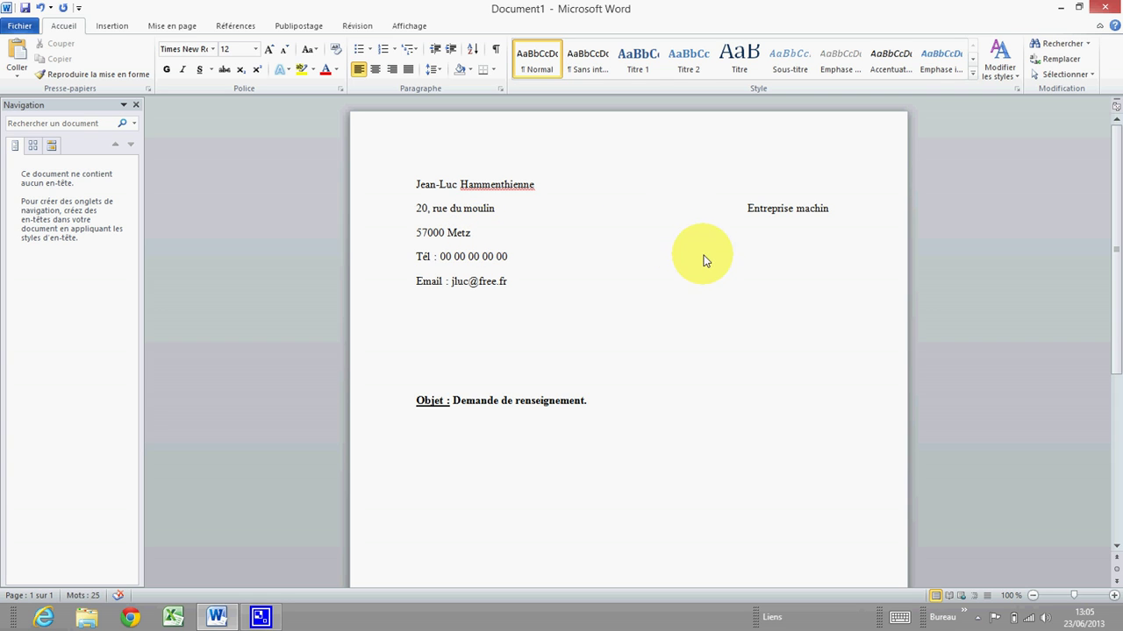
pyautogui.press('Tab')
pyautogui.press('Tab')
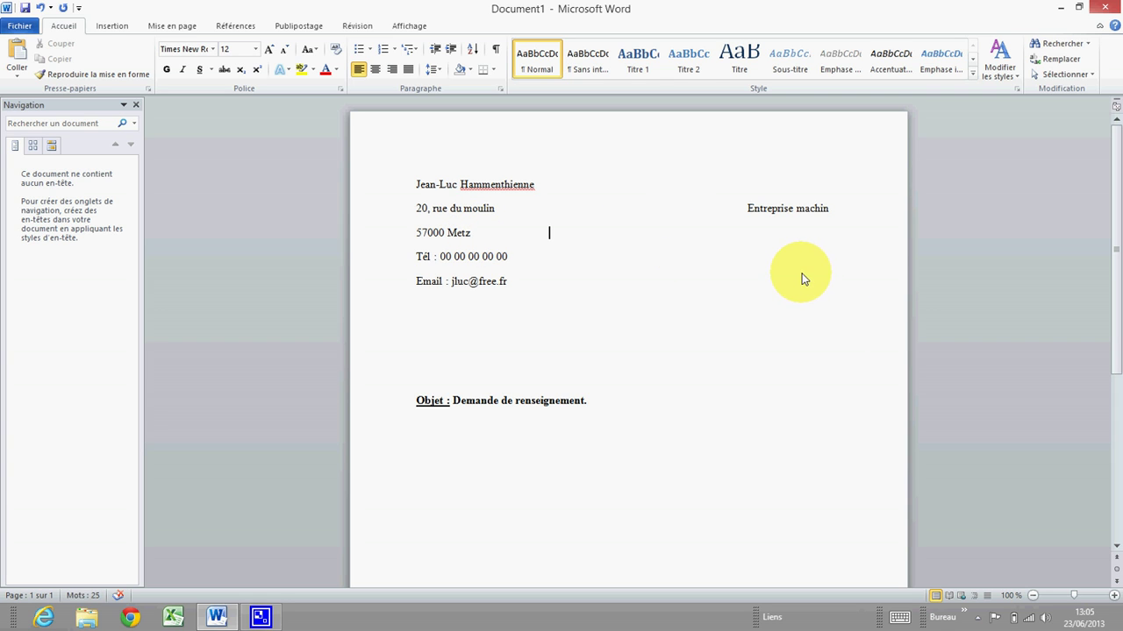
pyautogui.press('Tab')
pyautogui.press('Tab')
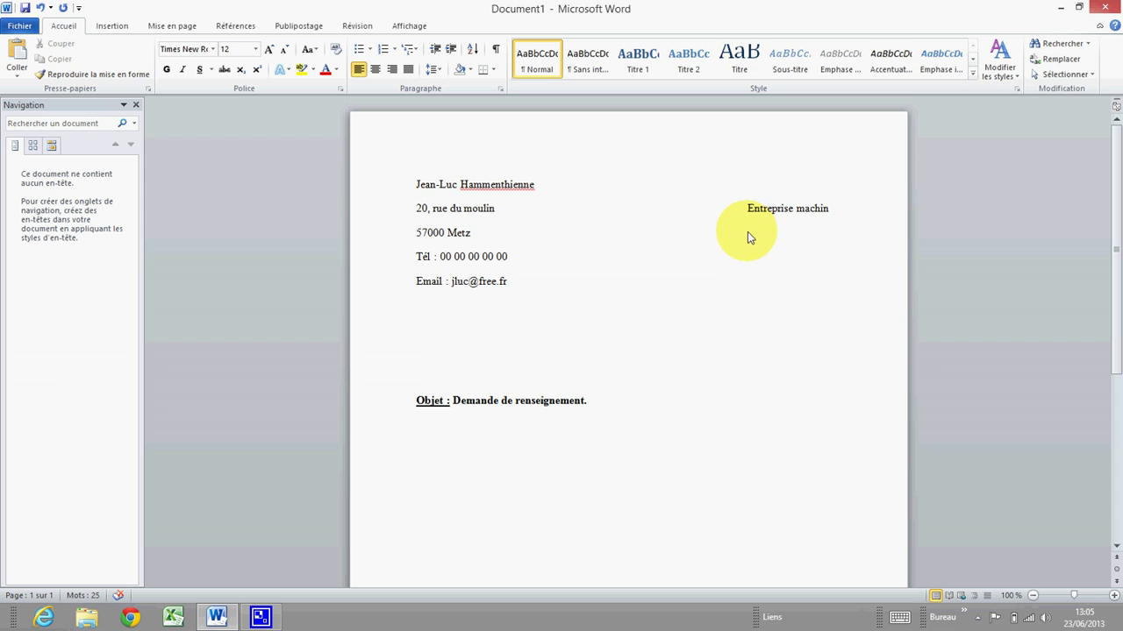
pyautogui.press('Tab')
pyautogui.press('Tab')
pyautogui.press('Tab')
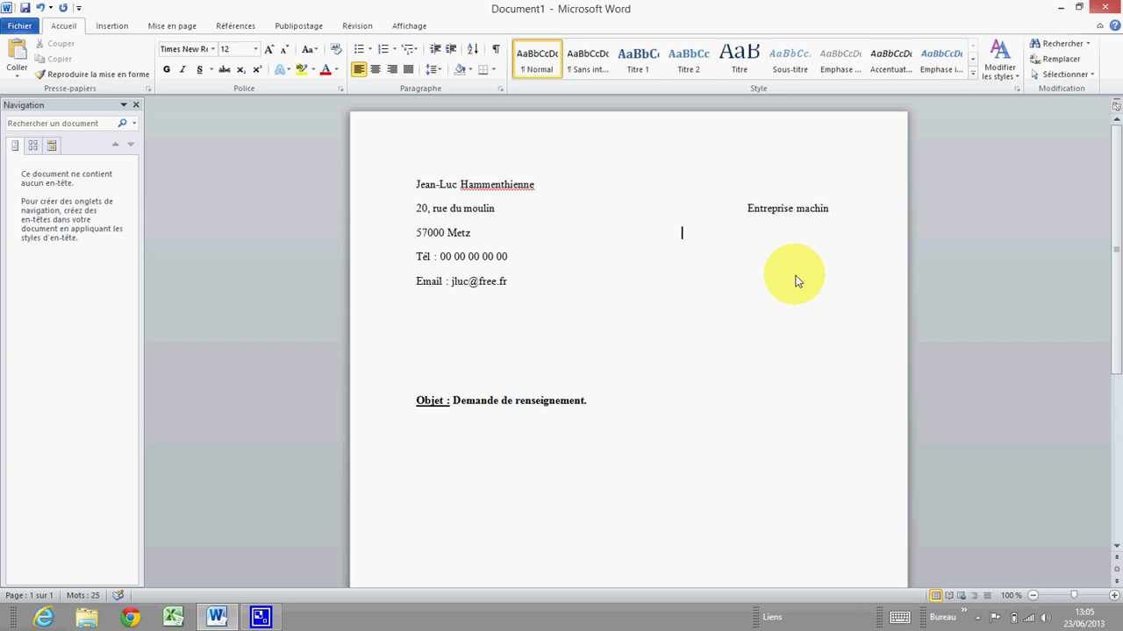
pyautogui.press('Tab')
# Type the recipient's street address in that right-hand column.
pyautogui.press('Return')
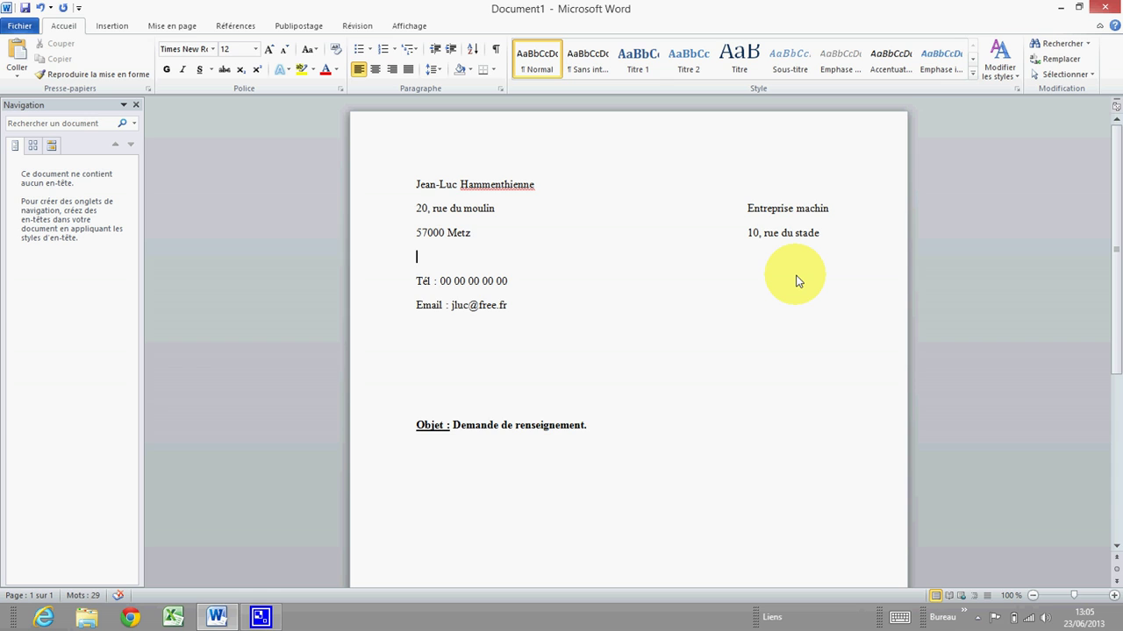
pyautogui.press('BackSpace')
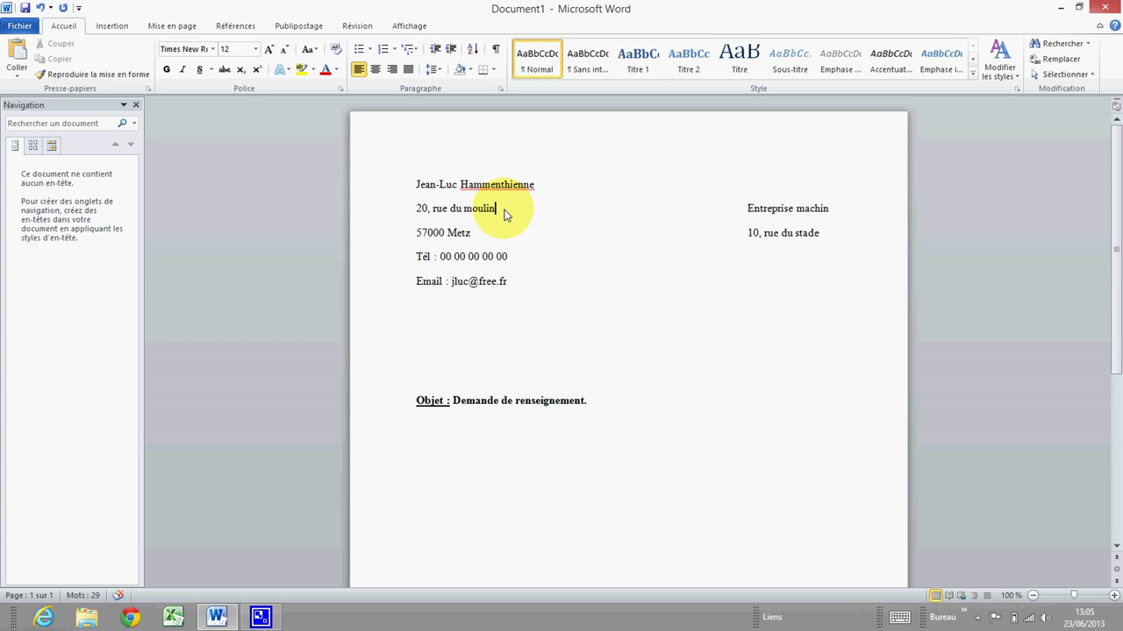
# Delete the whole sender and recipient address block, keeping only the Objet line.
pyautogui.press('Return')
pyautogui.moveTo(678, 233); pyautogui.dragTo(790, 263)
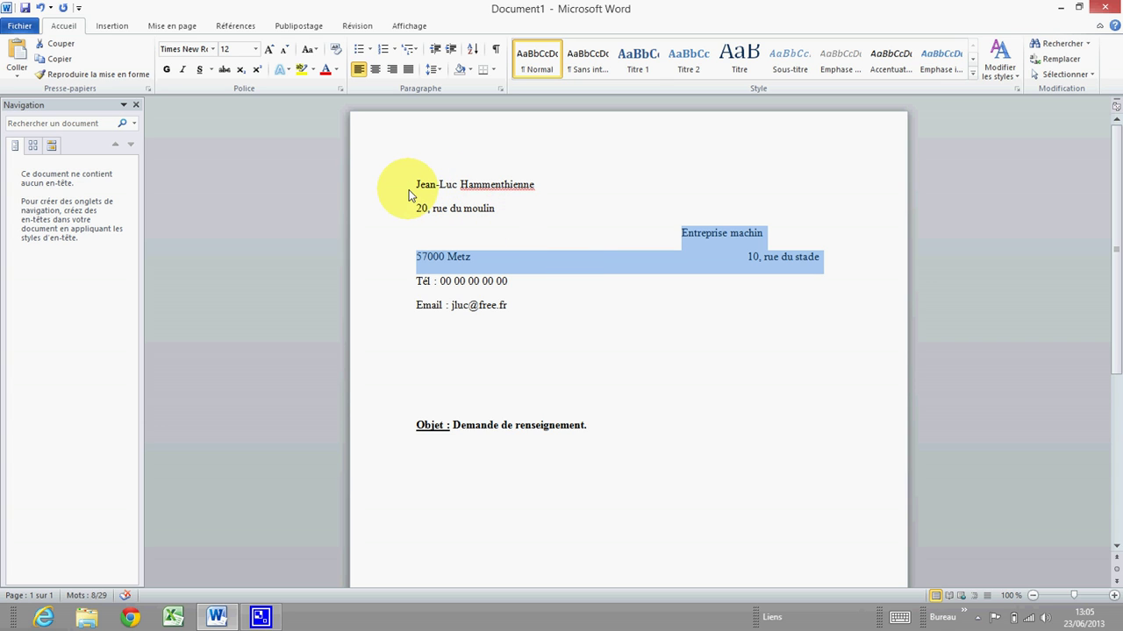
pyautogui.moveTo(409, 189); pyautogui.dragTo(780, 314)
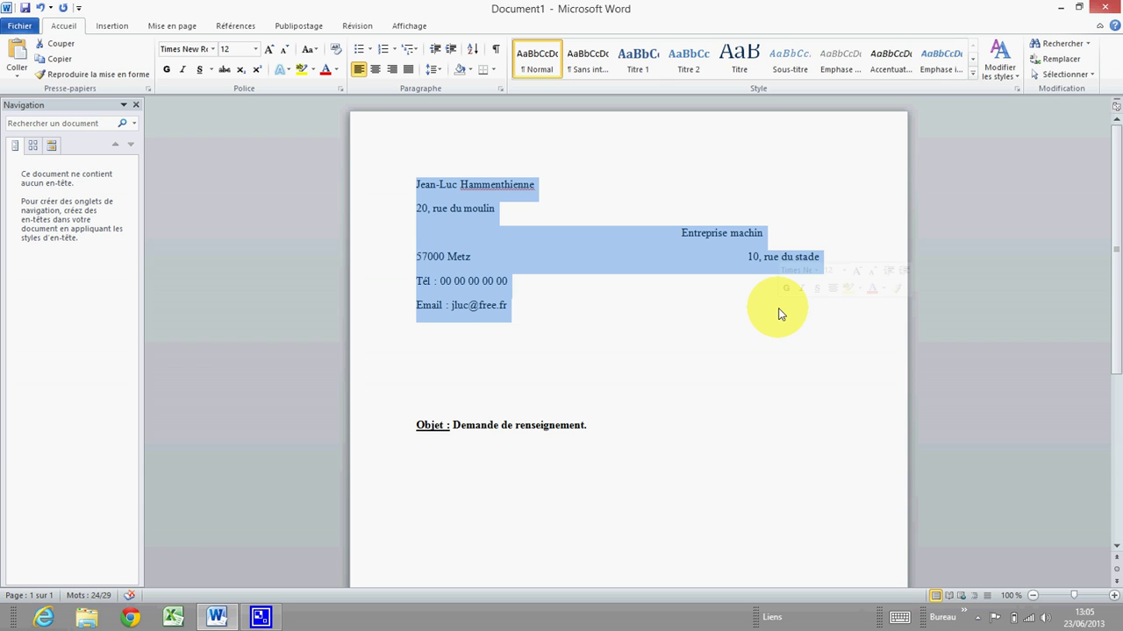
pyautogui.press('Delete')
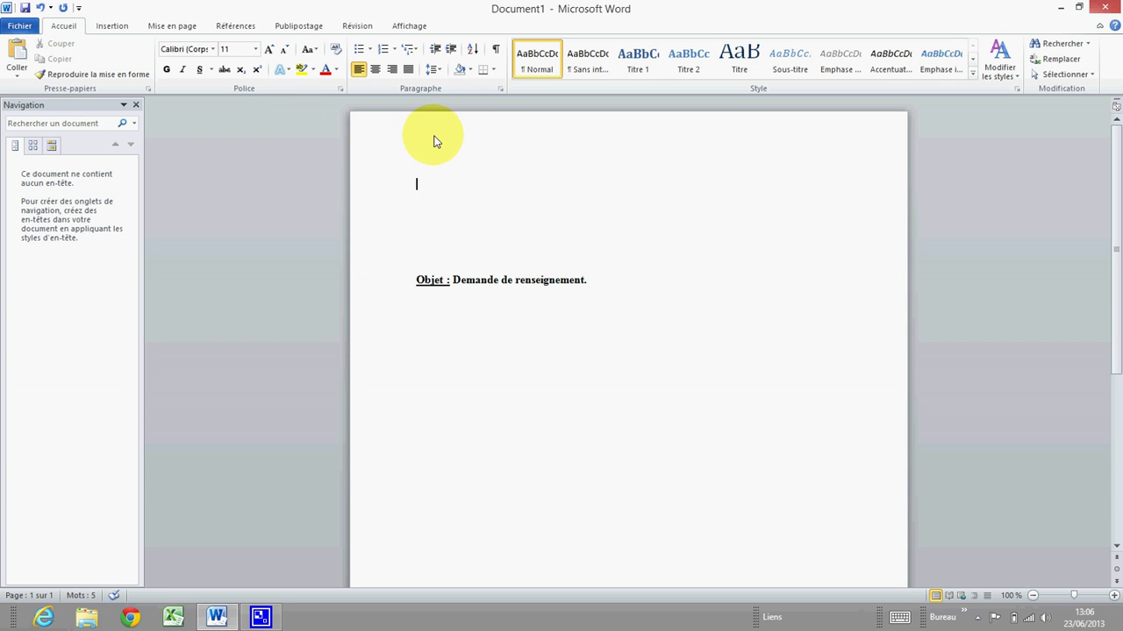
pyautogui.click(115, 27)
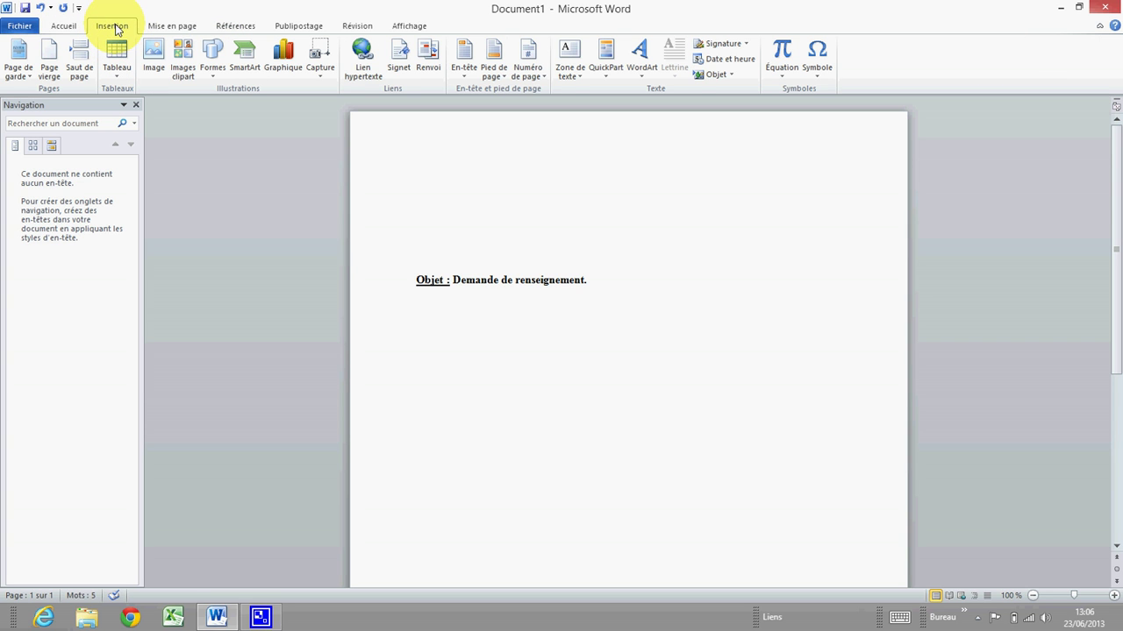
# Insert a Zone de texte simple text box and select it.
pyautogui.click(578, 74)
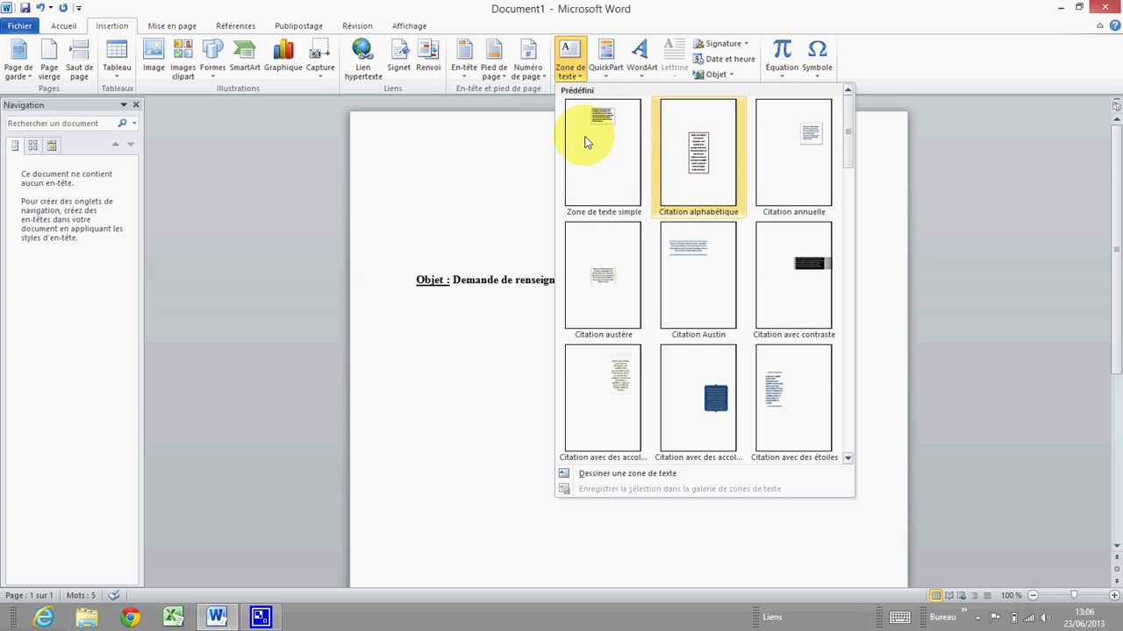
pyautogui.click(612, 141)
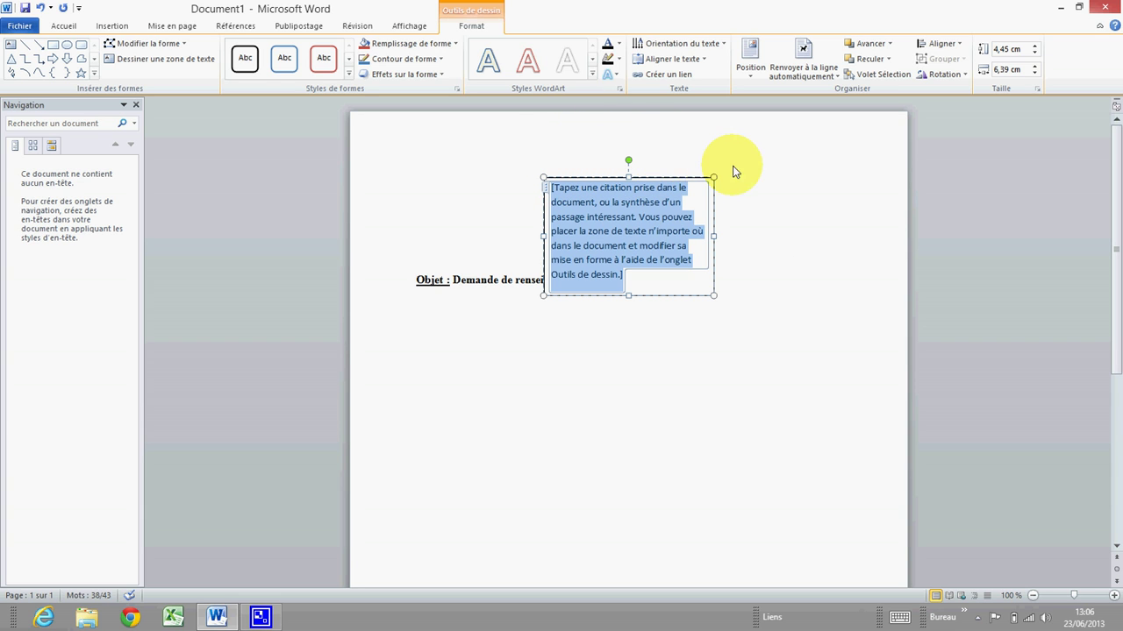
pyautogui.click(682, 180)
# Move the text box to the page's top left and delete its placeholder text.
pyautogui.moveTo(682, 179); pyautogui.dragTo(516, 134)
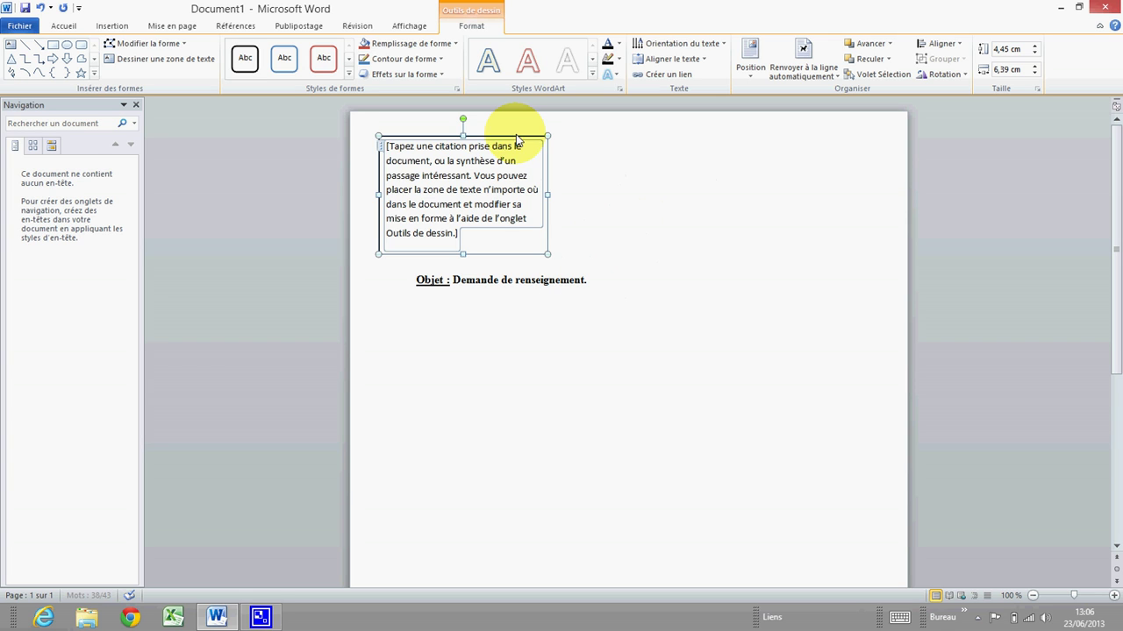
pyautogui.click(399, 158)
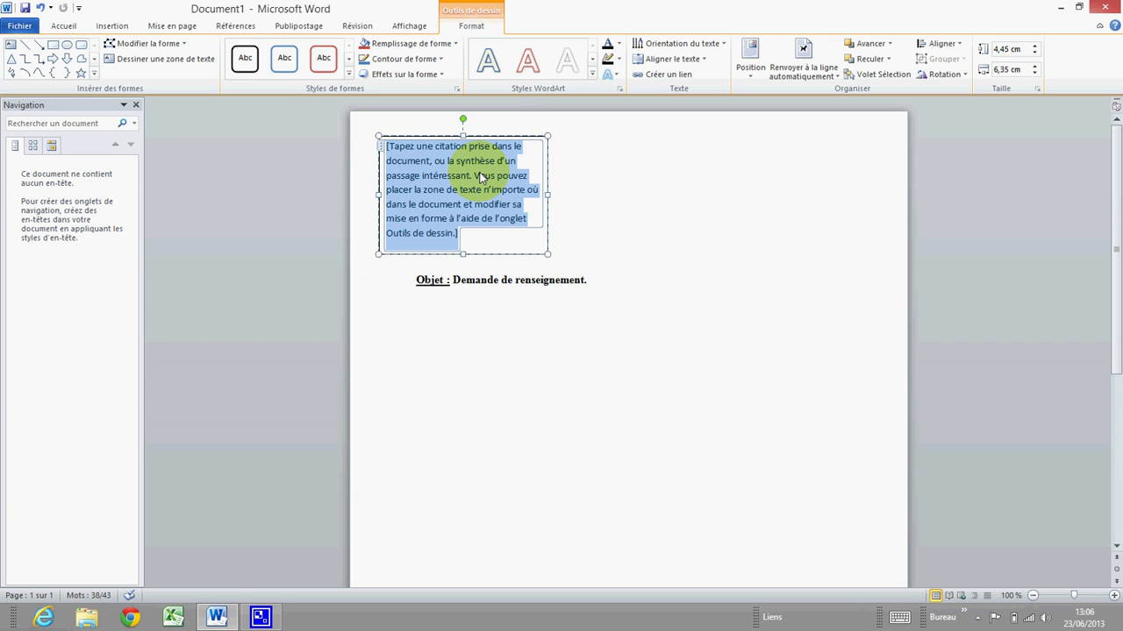
pyautogui.press('Delete')
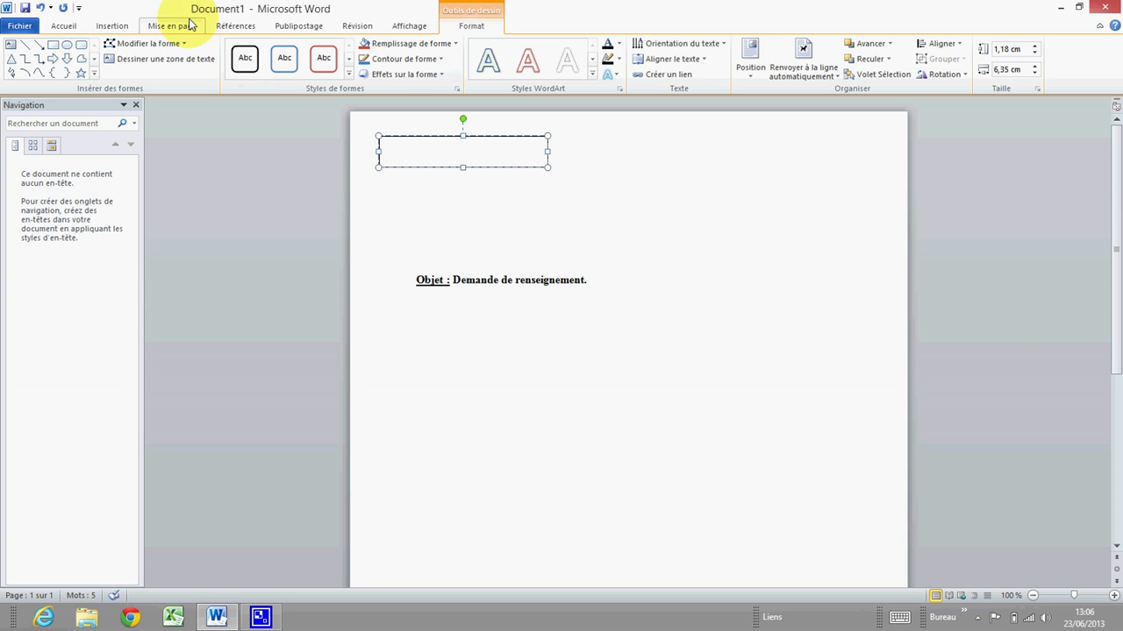
# Set the text box font to Times New Roman, size 12.
pyautogui.click(63, 26)
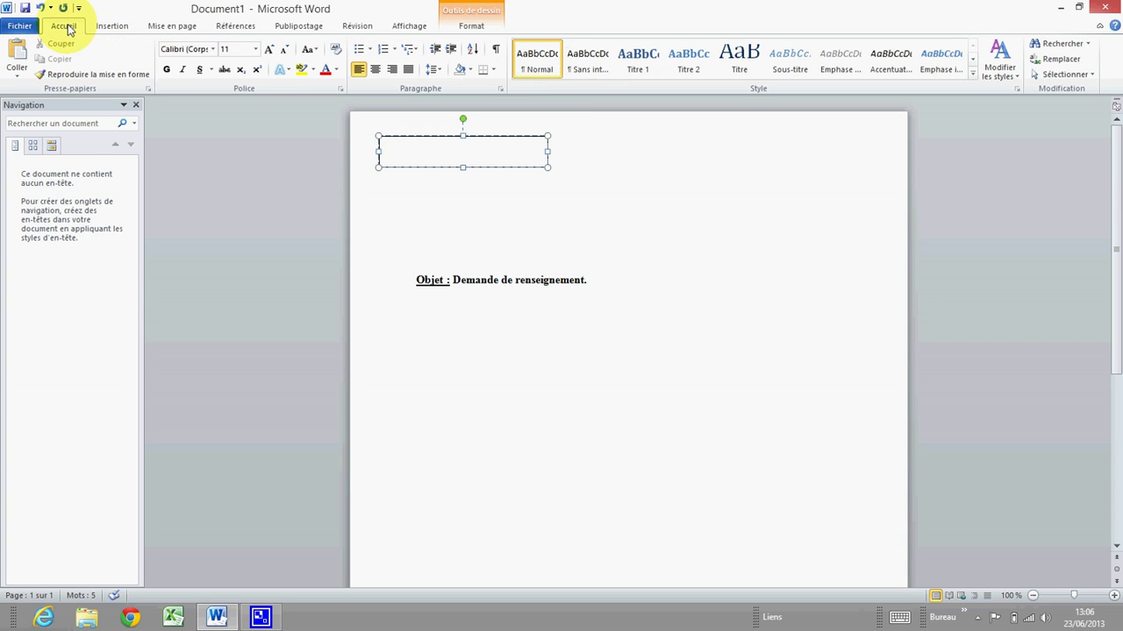
pyautogui.click(213, 49)
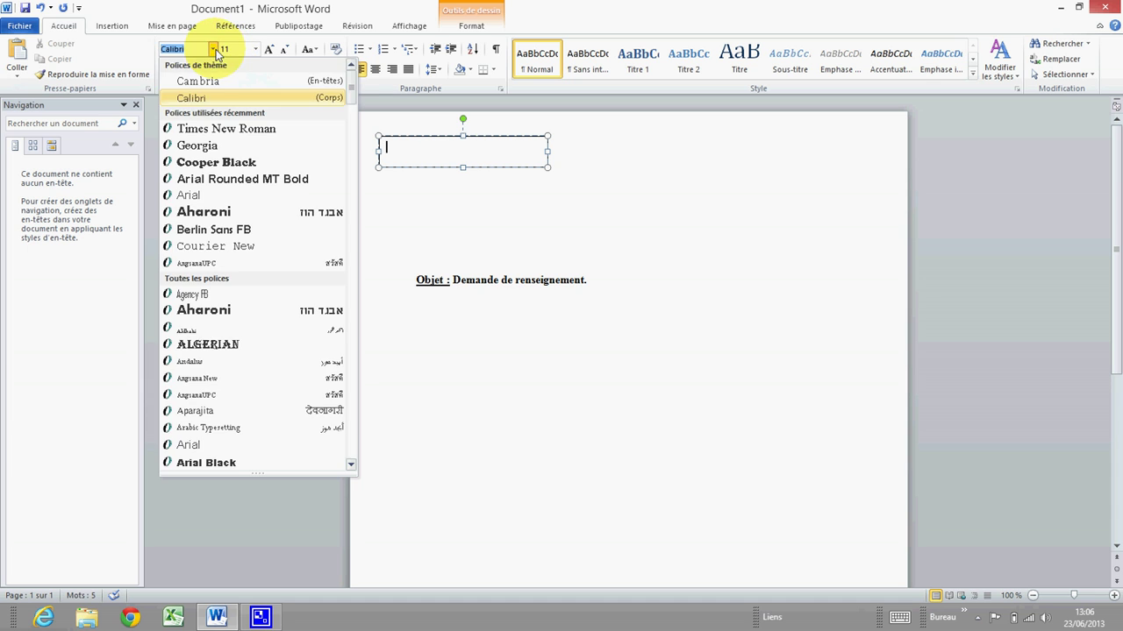
pyautogui.click(226, 130)
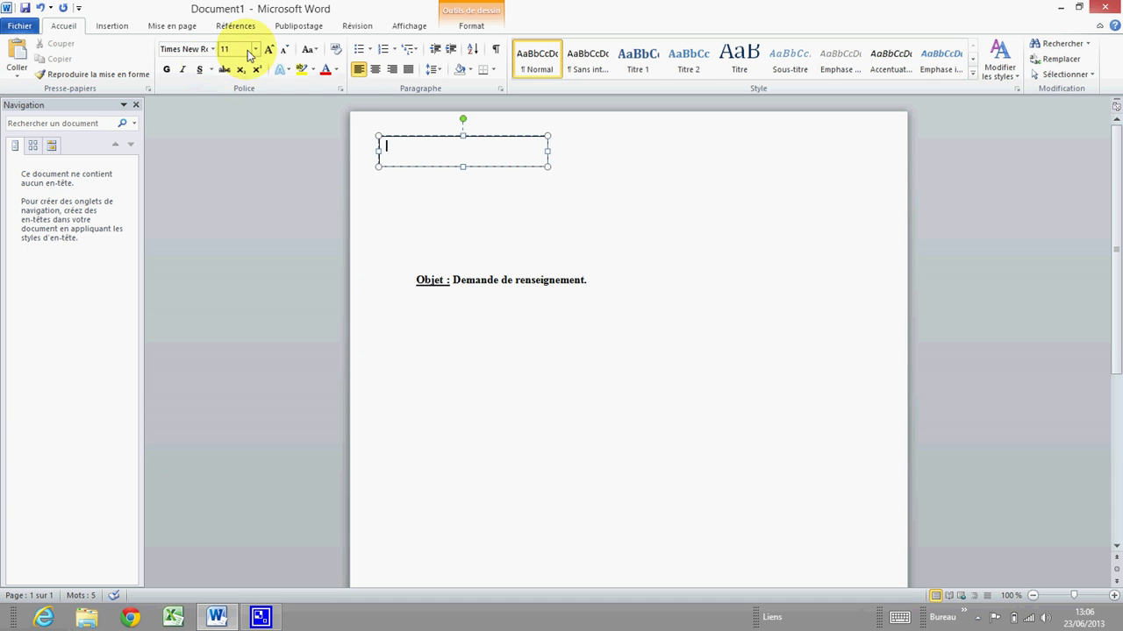
pyautogui.click(255, 49)
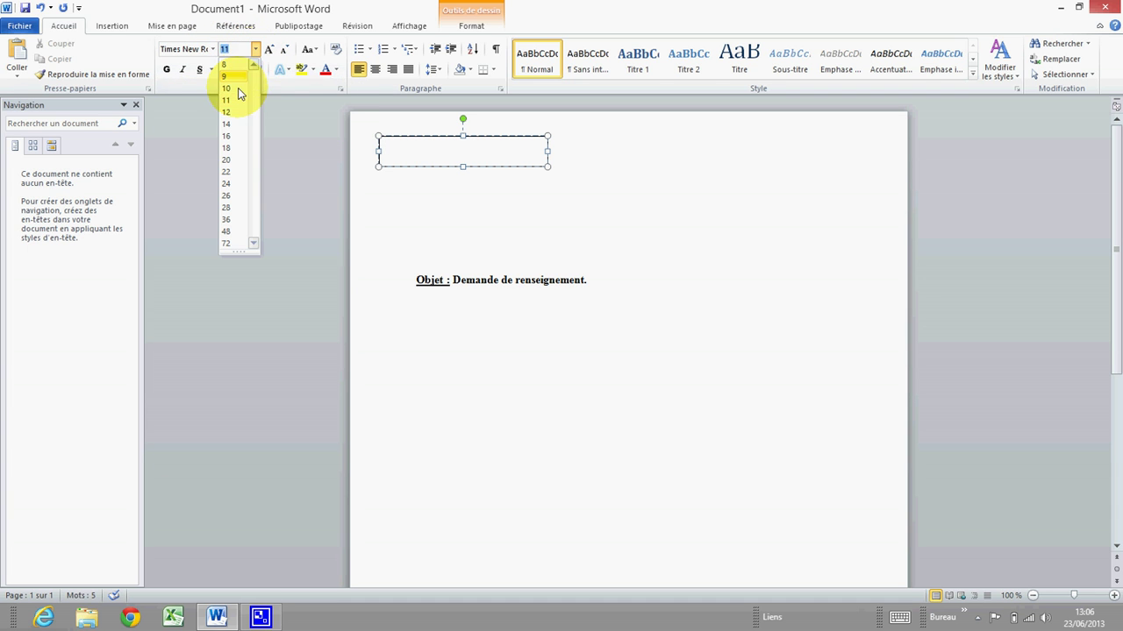
pyautogui.click(228, 112)
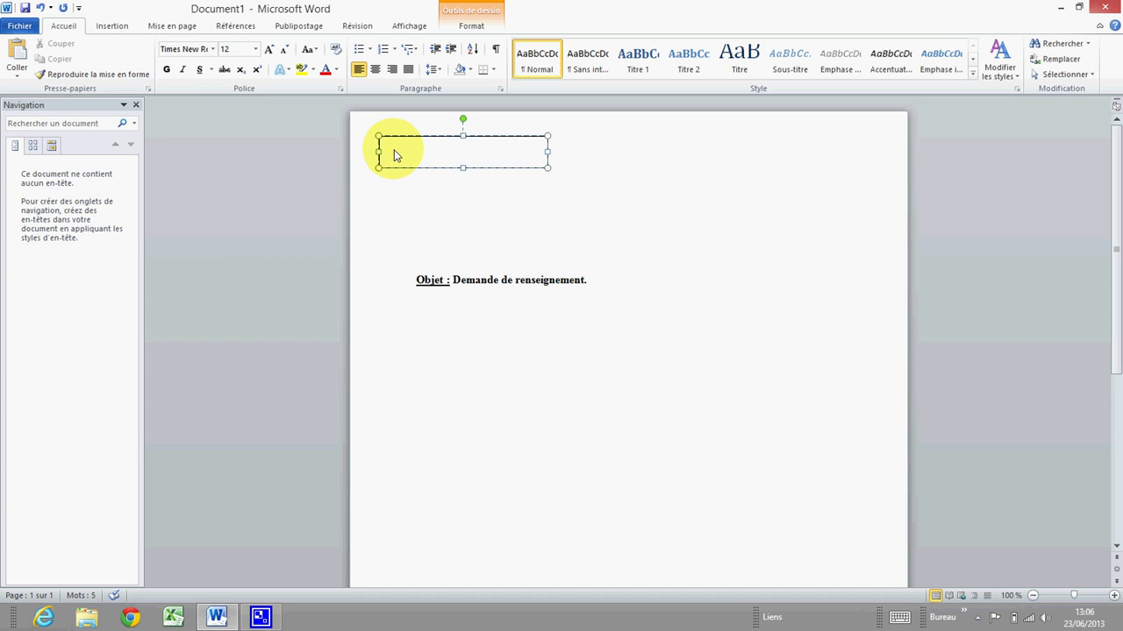
# Type the sender's name, street address, postcode and town, phone and e-mail lines in the box.
pyautogui.press('Return')
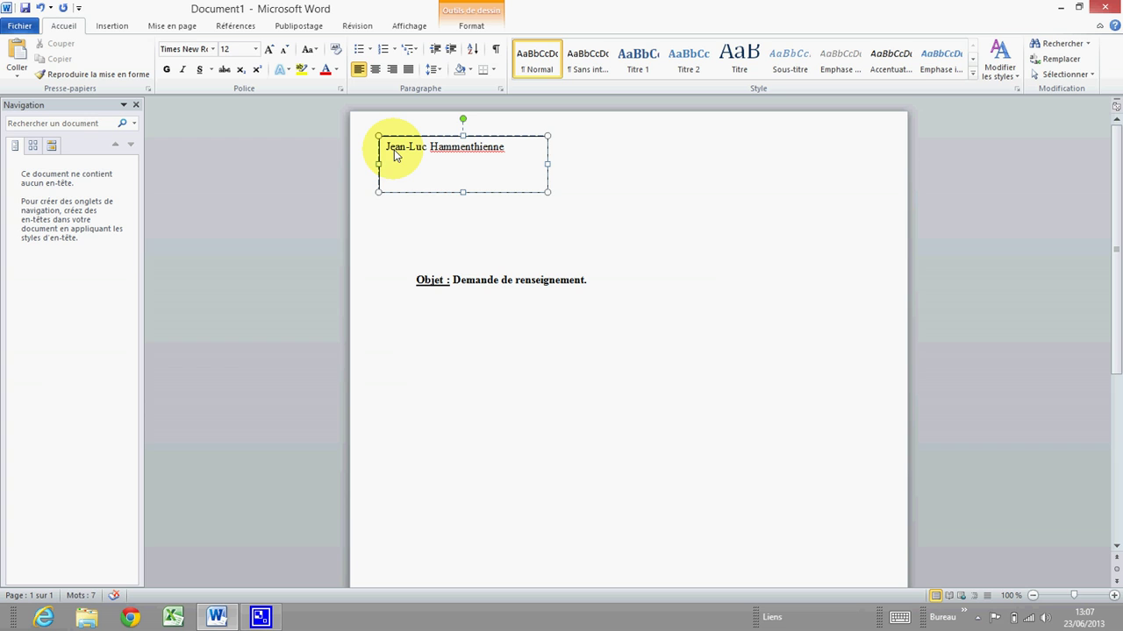
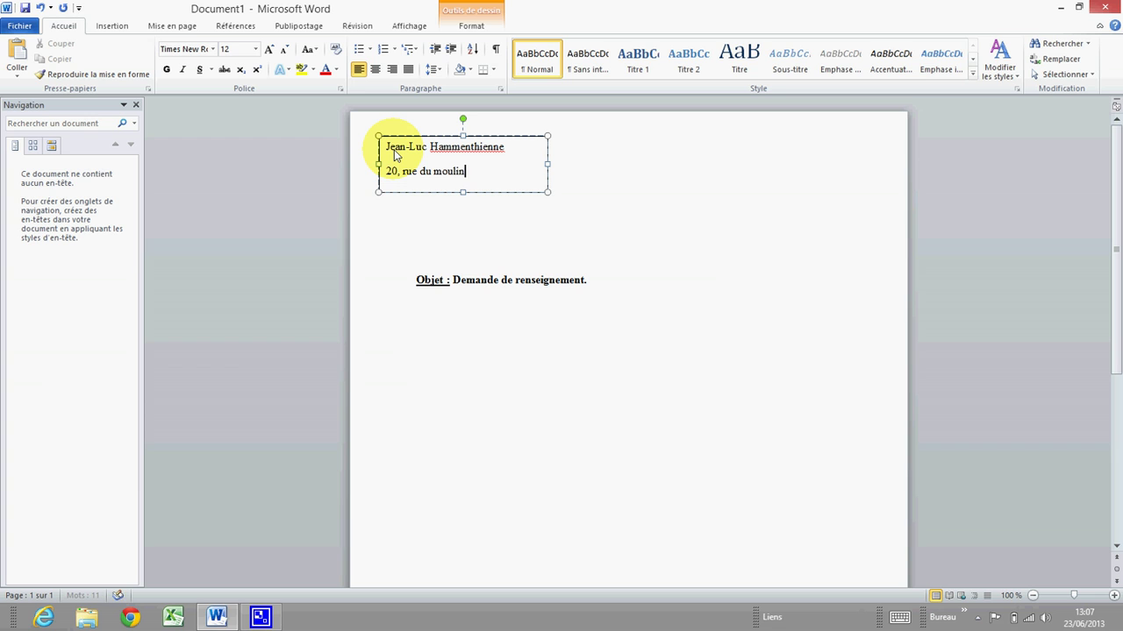
pyautogui.press('Return')
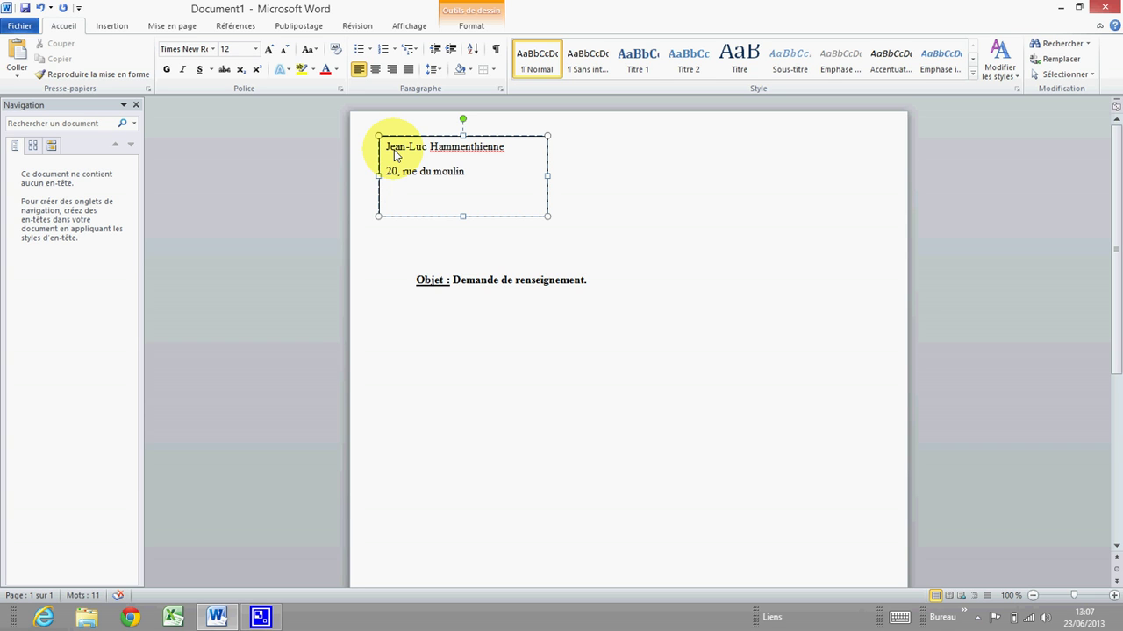
pyautogui.press('Return')
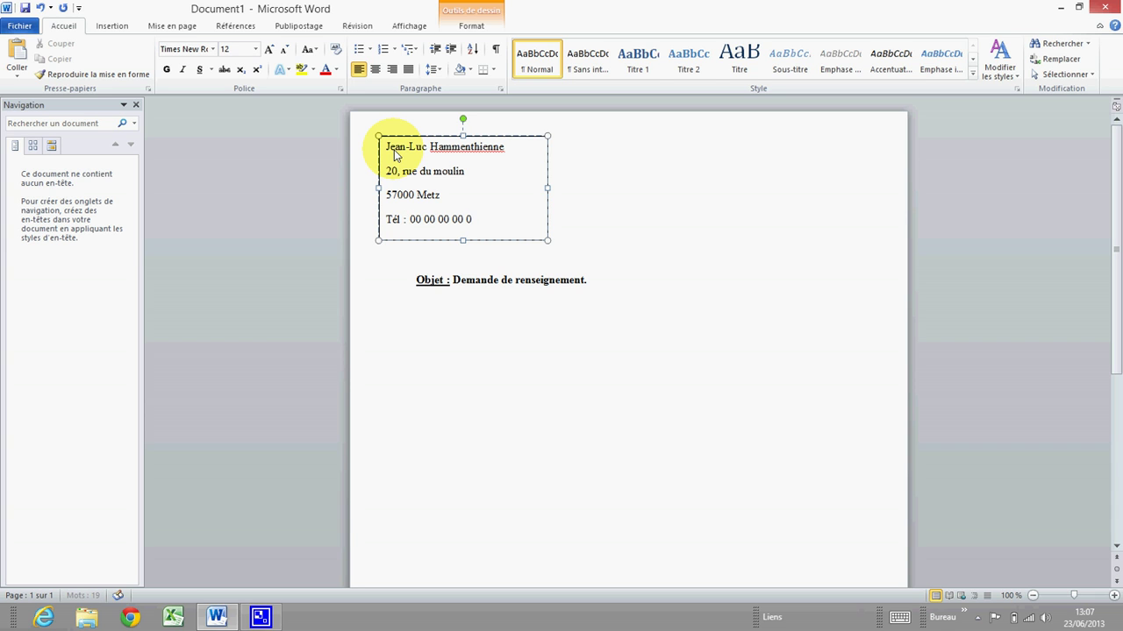
pyautogui.press('Return')
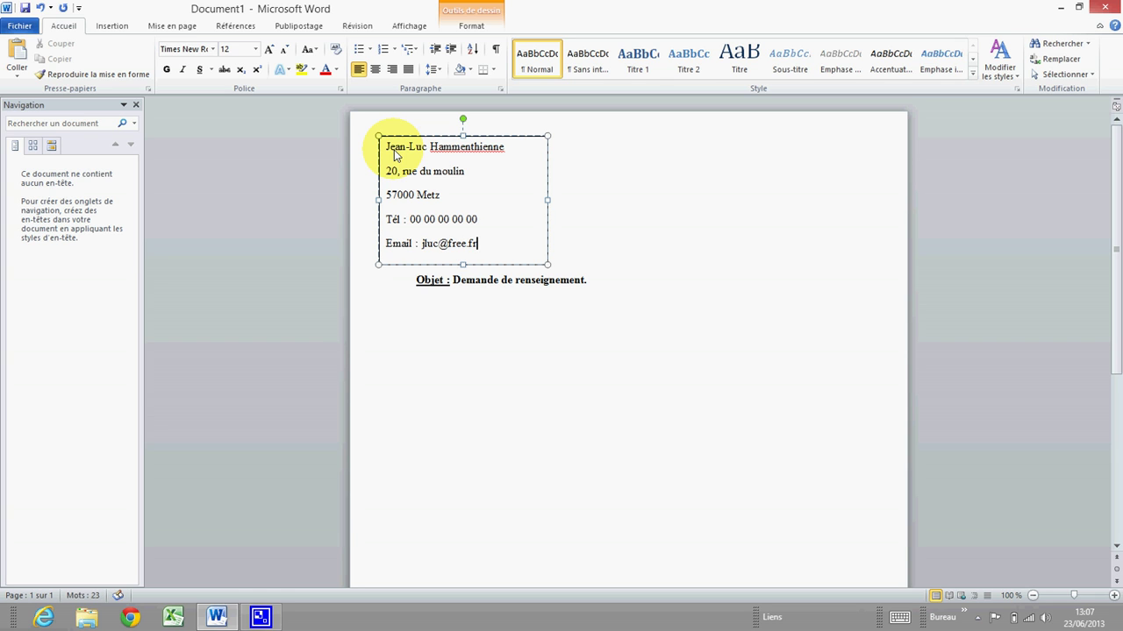
# Insert two empty lines before 'Objet' to push it further down.
pyautogui.click(438, 282)
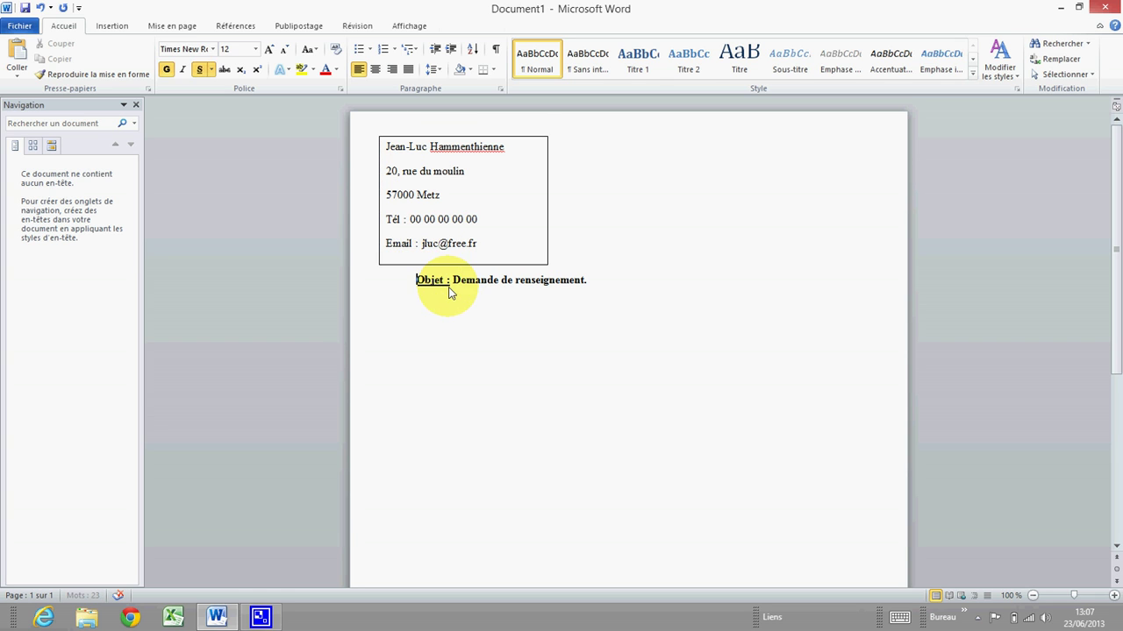
pyautogui.press('Return')
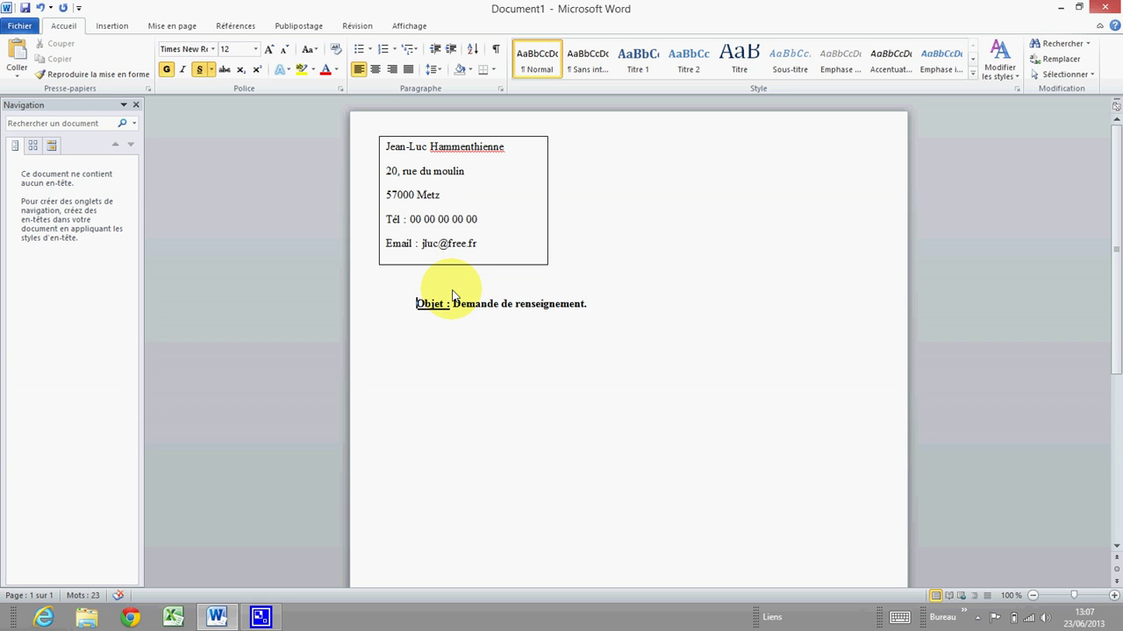
pyautogui.press('Return')
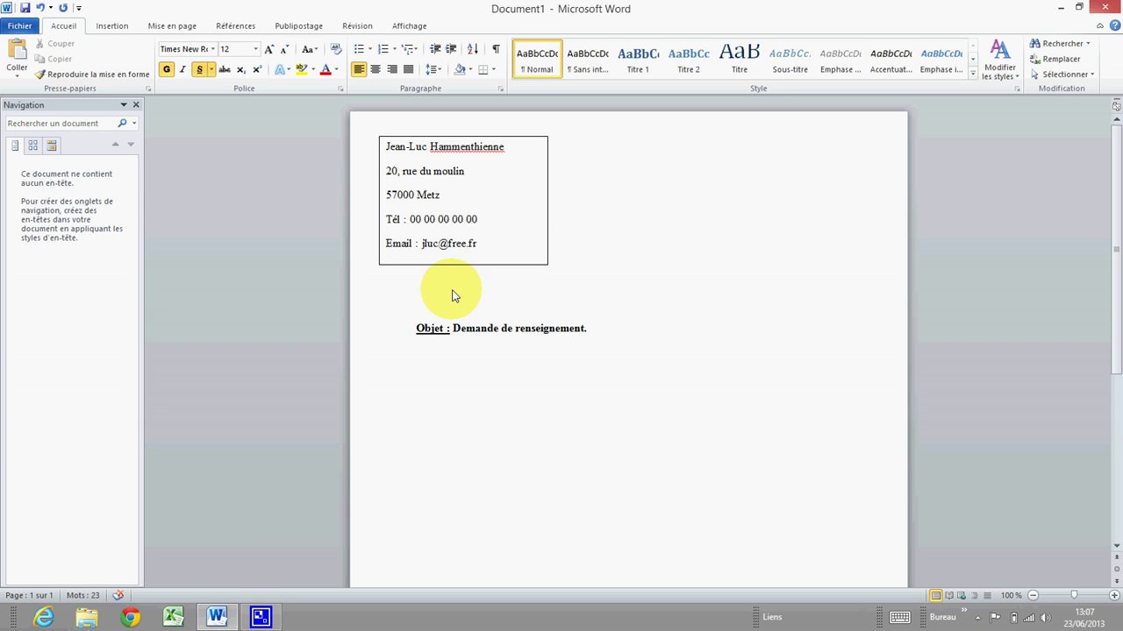
pyautogui.press('Up')
pyautogui.press('Up')
pyautogui.press('Up')
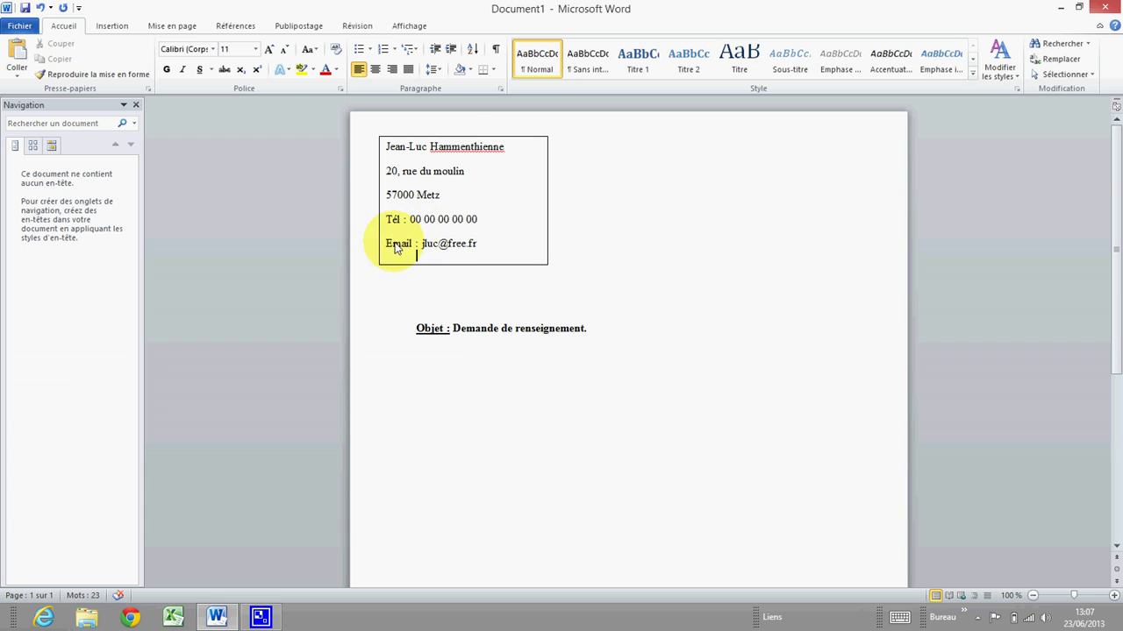
# Move the address text box slightly lower and select its five lines.
pyautogui.doubleClick(441, 140)
pyautogui.click(541, 154)
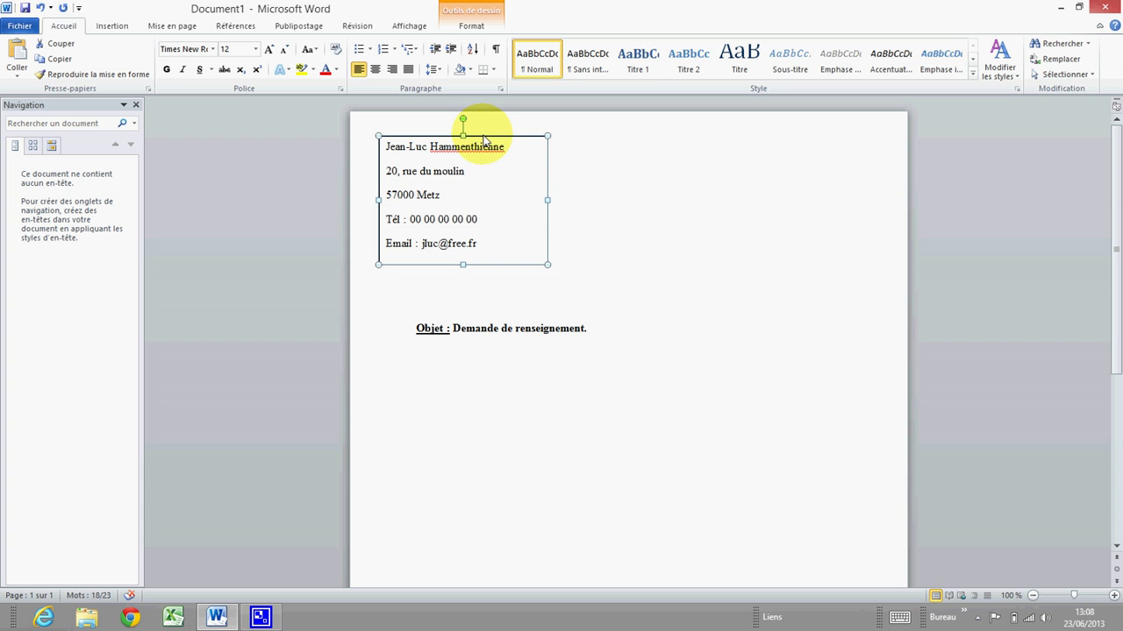
pyautogui.moveTo(483, 140); pyautogui.dragTo(484, 159)
pyautogui.click(468, 187)
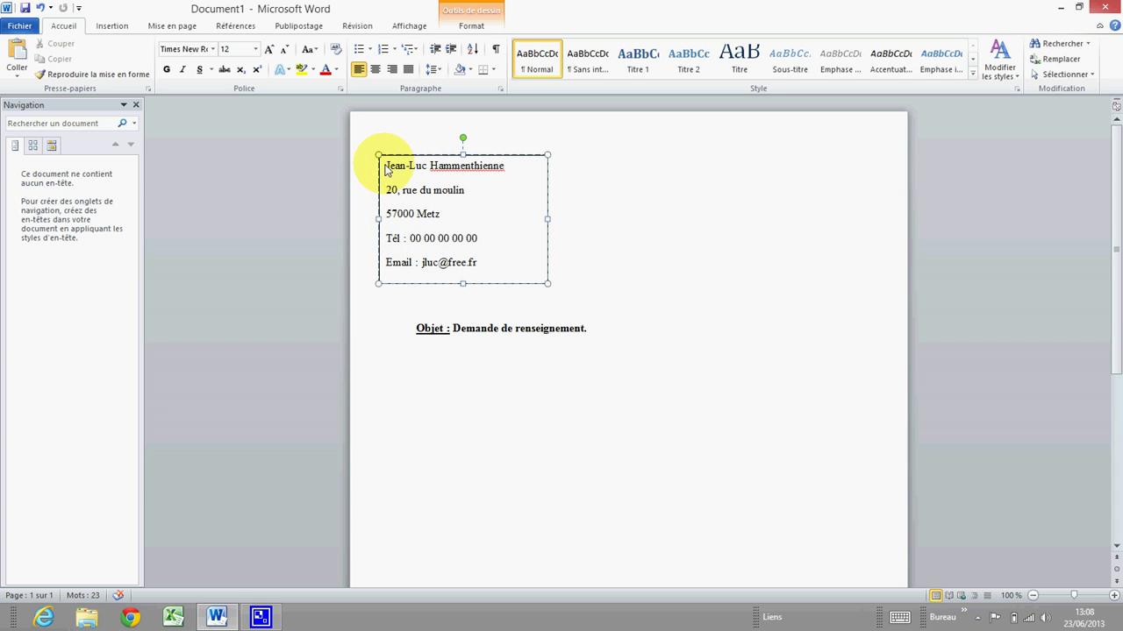
pyautogui.moveTo(382, 169); pyautogui.dragTo(508, 277)
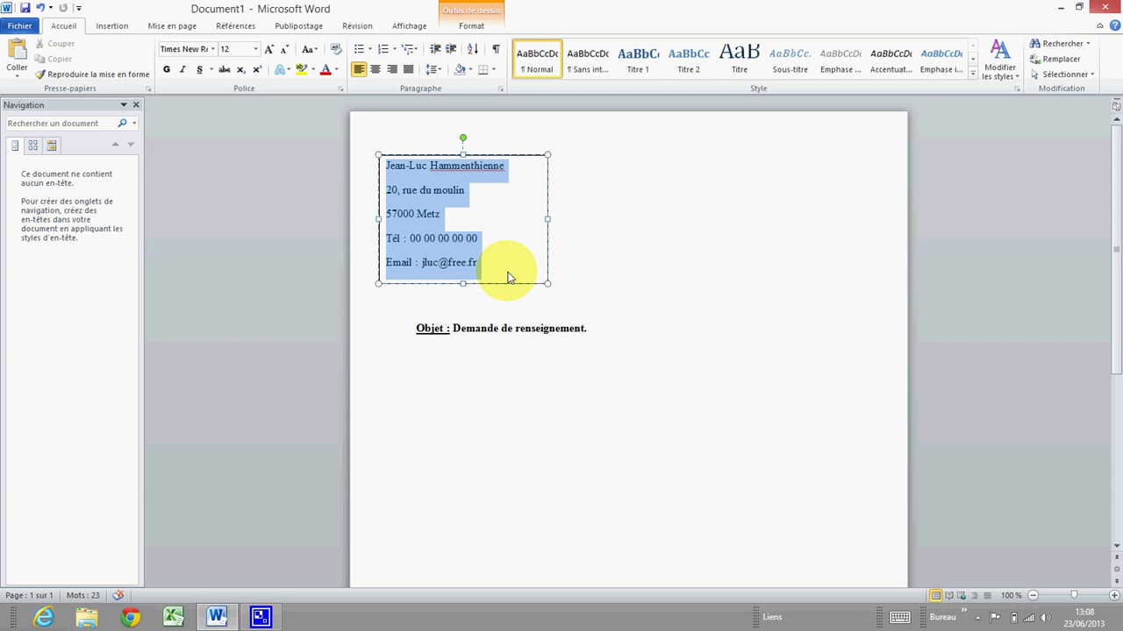
# Set the address lines' spacing after to 0 pt in the Paragraphe dialog.
pyautogui.rightClick(412, 219)
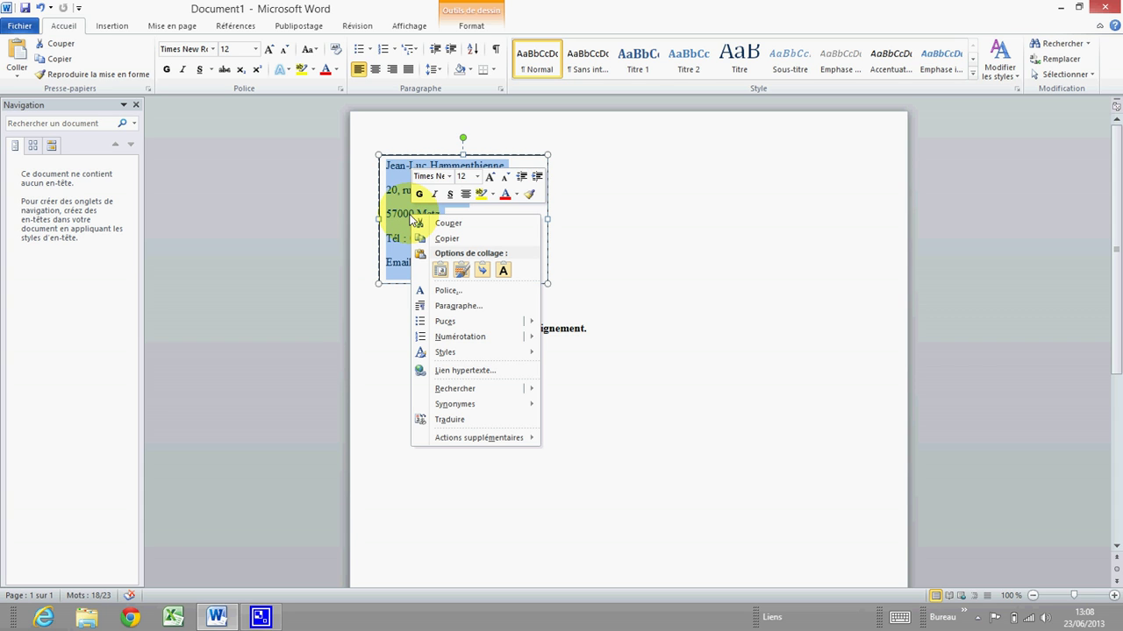
pyautogui.click(456, 306)
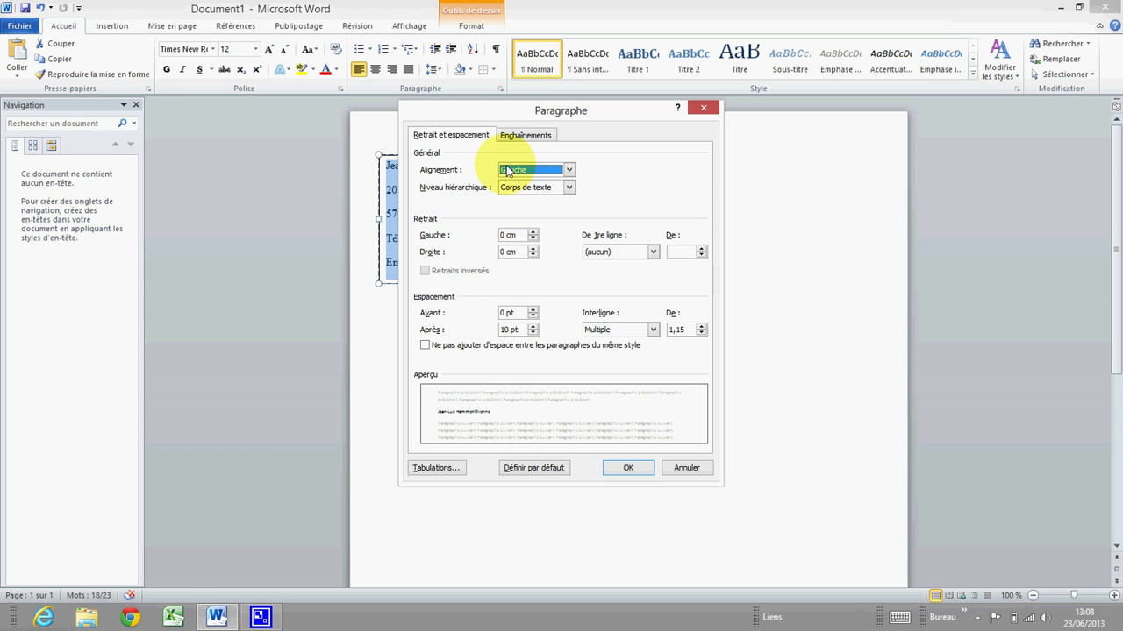
pyautogui.moveTo(513, 111); pyautogui.dragTo(662, 104)
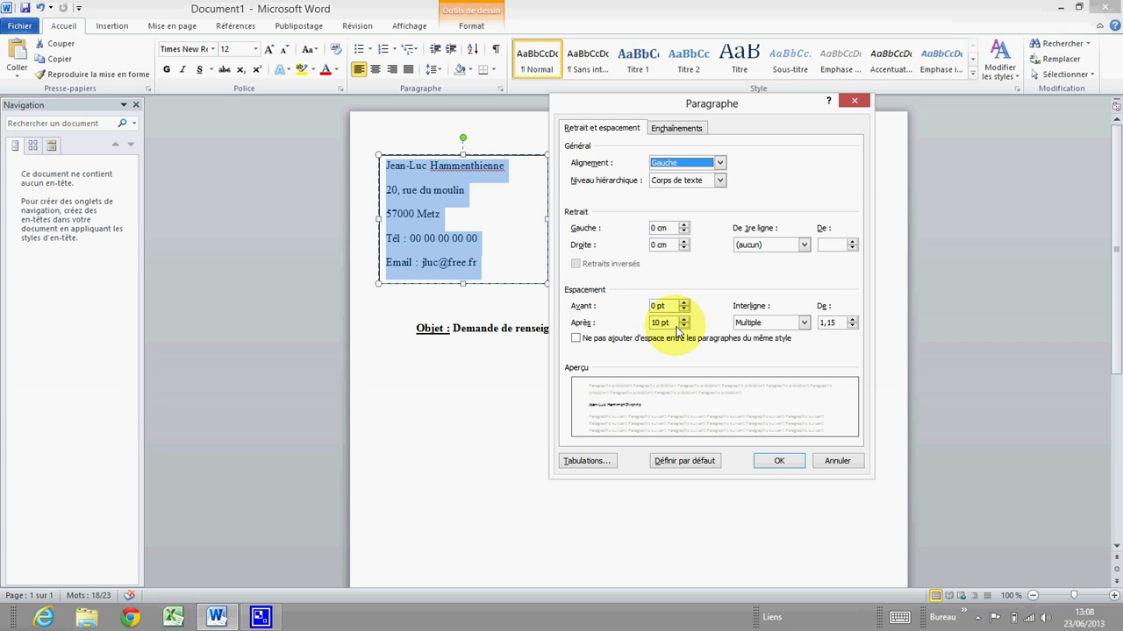
pyautogui.click(683, 326)
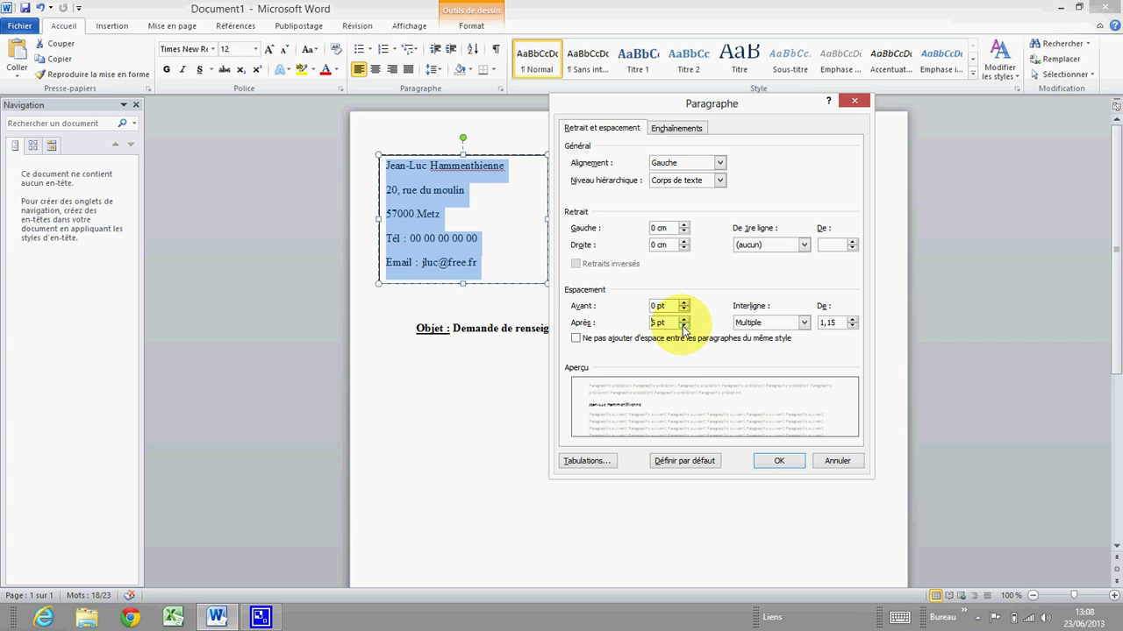
pyautogui.click(683, 326)
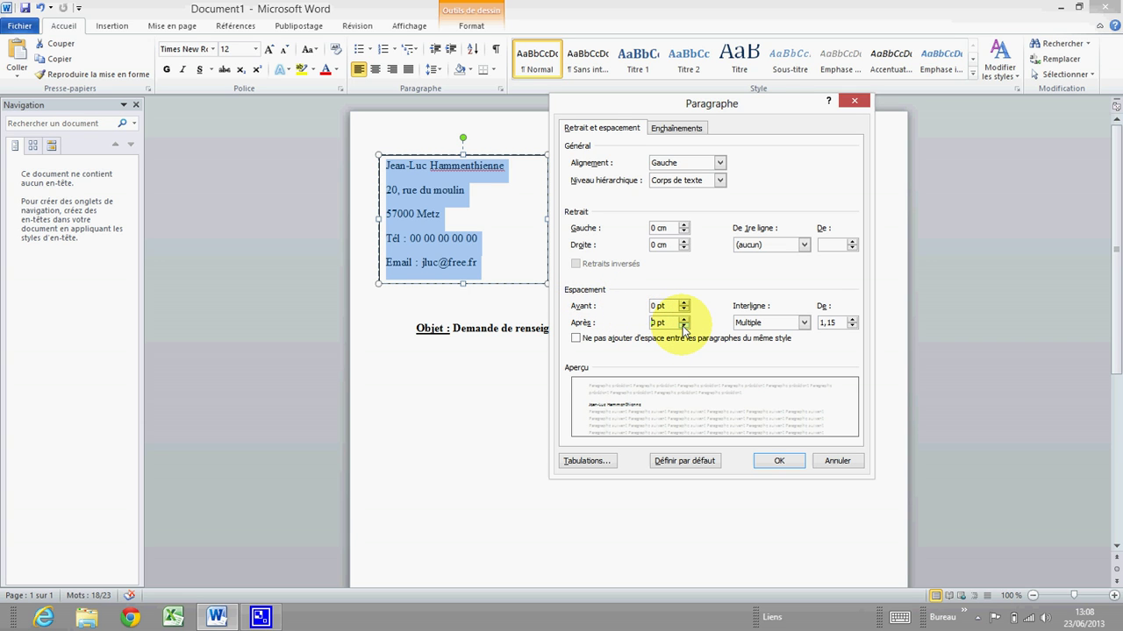
pyautogui.click(803, 322)
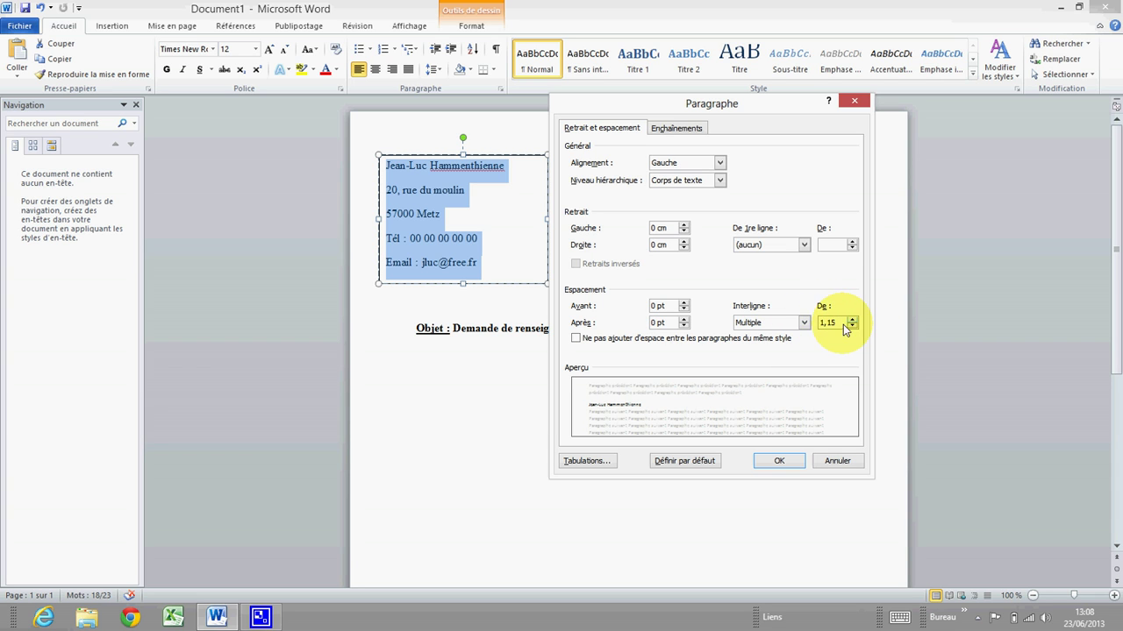
pyautogui.click(784, 461)
pyautogui.click(468, 213)
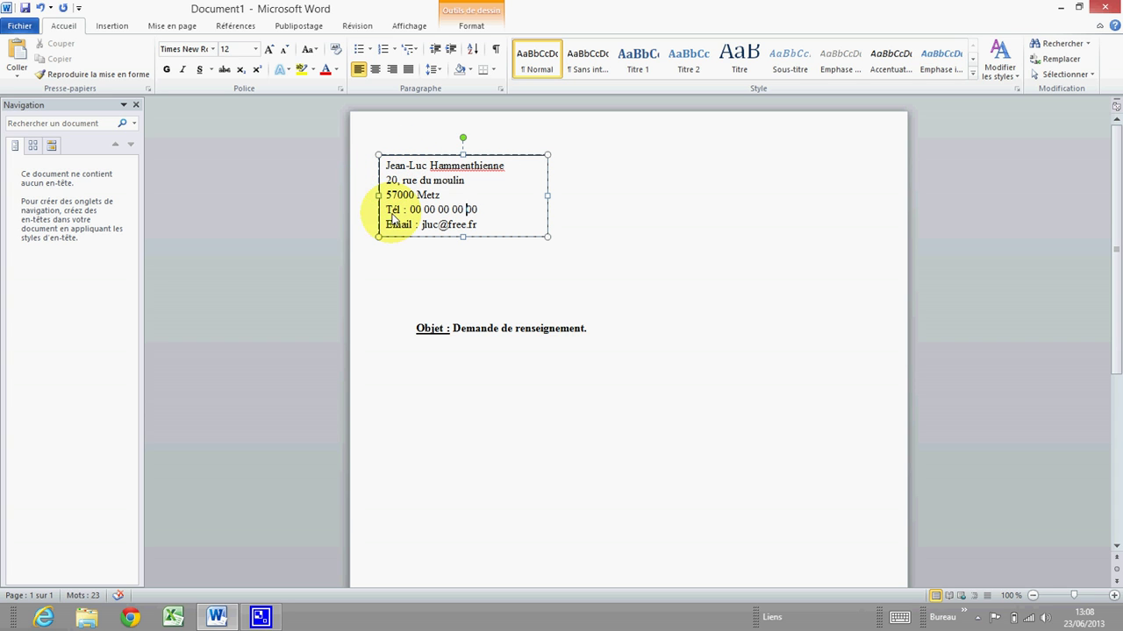
pyautogui.click(645, 222)
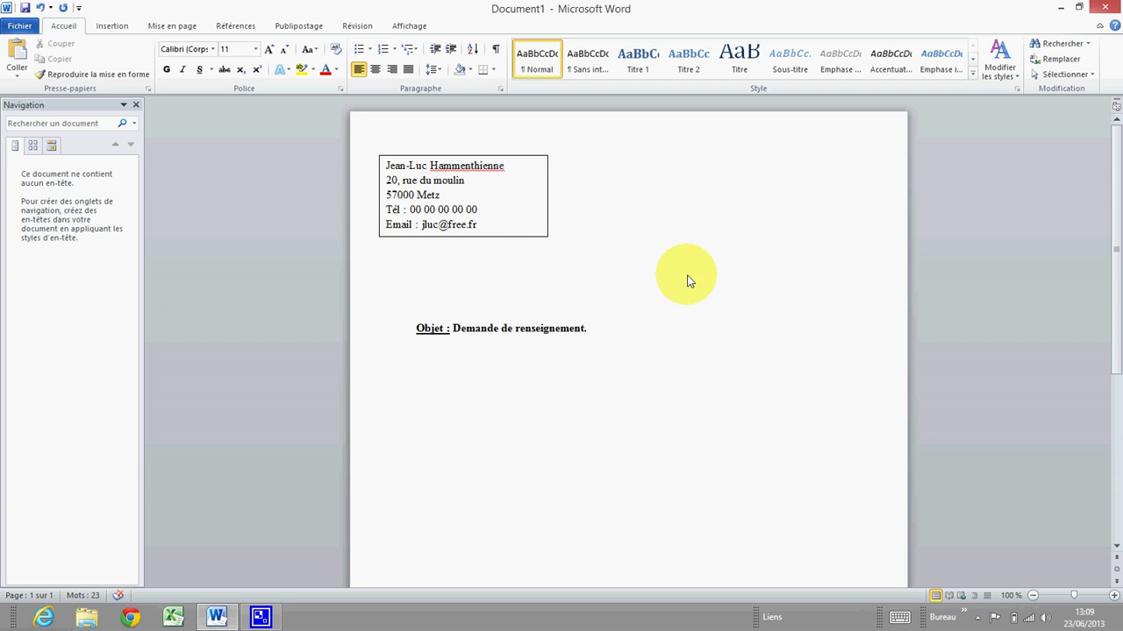
pyautogui.click(532, 238)
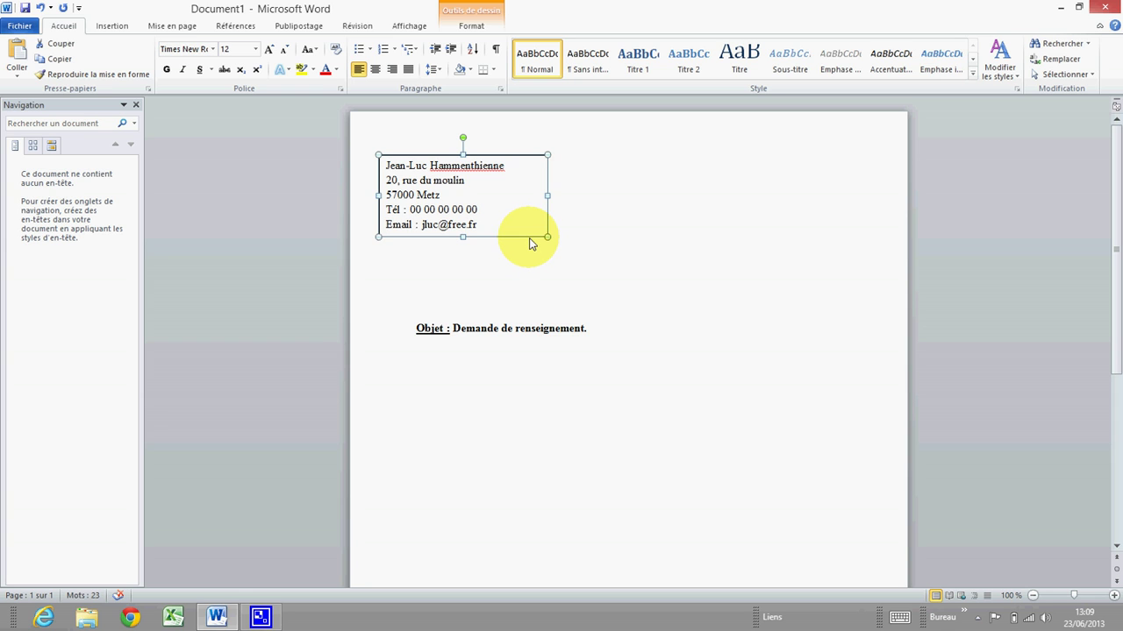
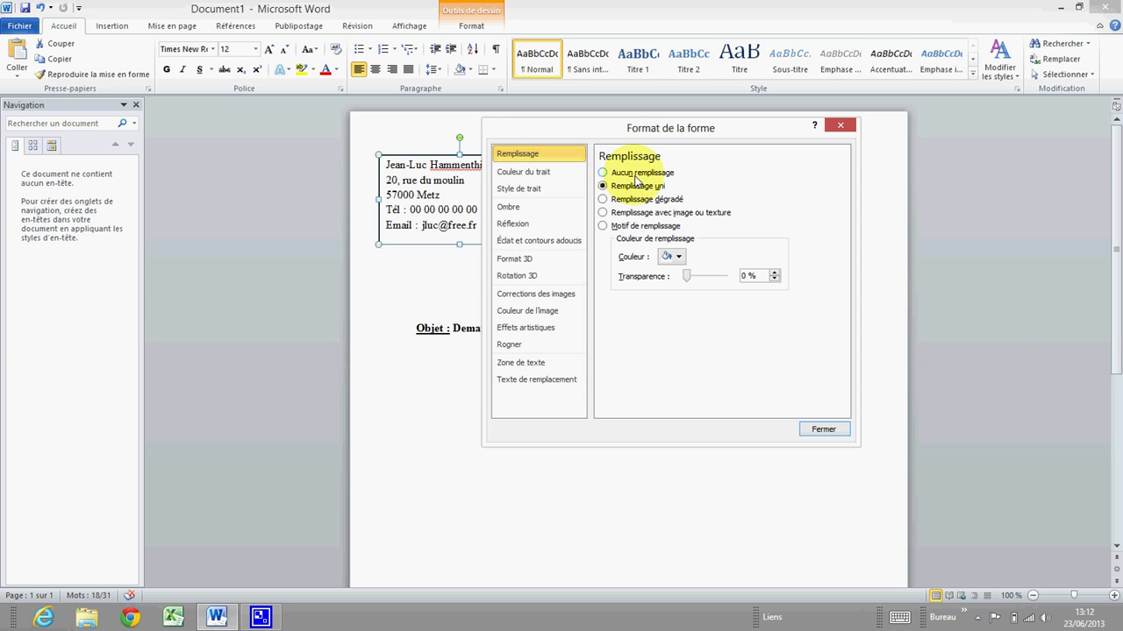
# Remove the sender box's fill, then try blue and red outlines at about 56% transparency.
pyautogui.click(605, 174)
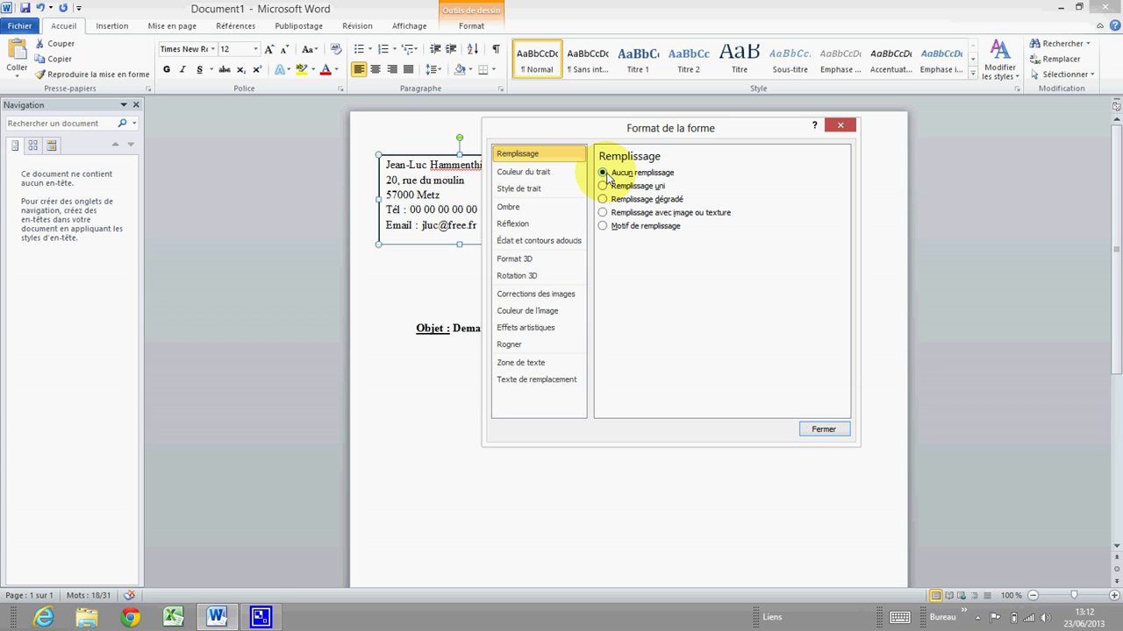
pyautogui.click(534, 176)
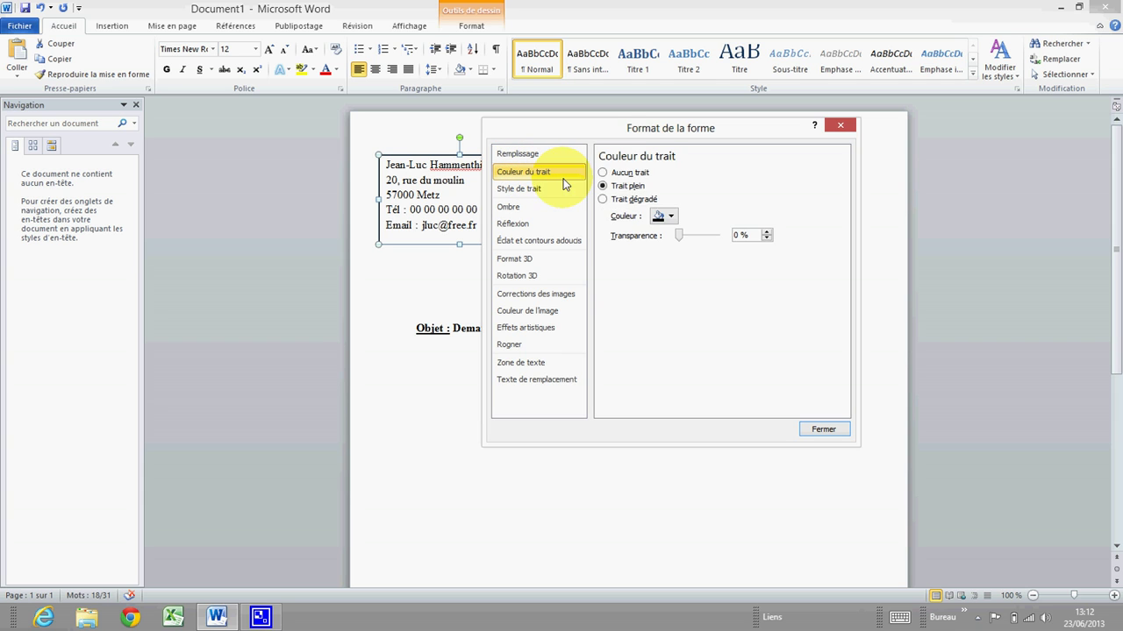
pyautogui.click(603, 174)
pyautogui.click(604, 186)
pyautogui.click(671, 217)
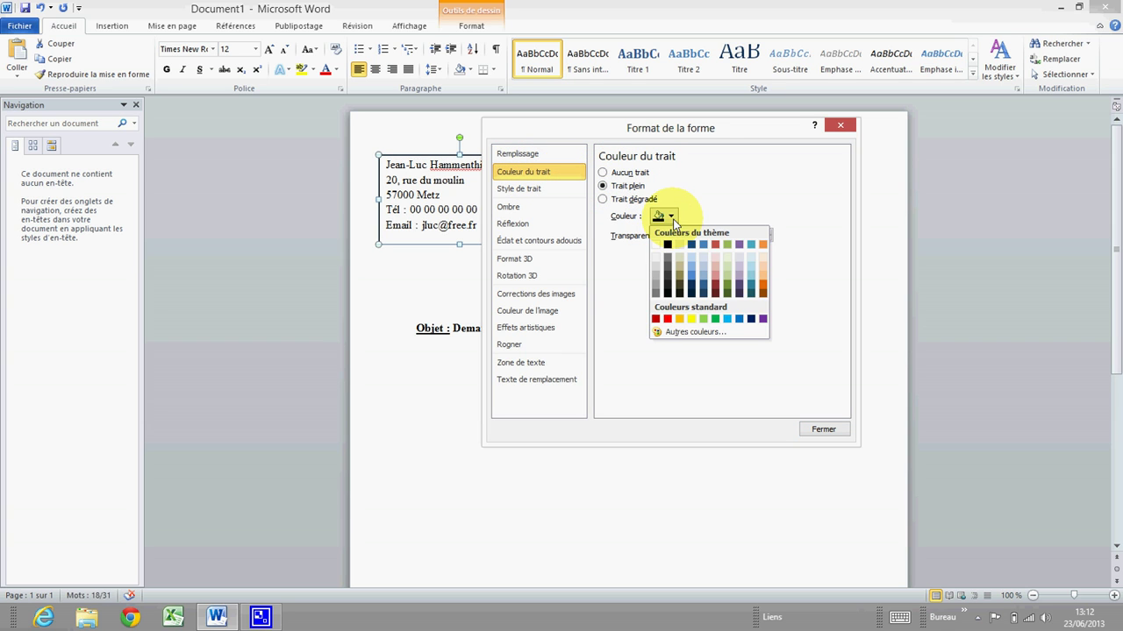
pyautogui.click(703, 244)
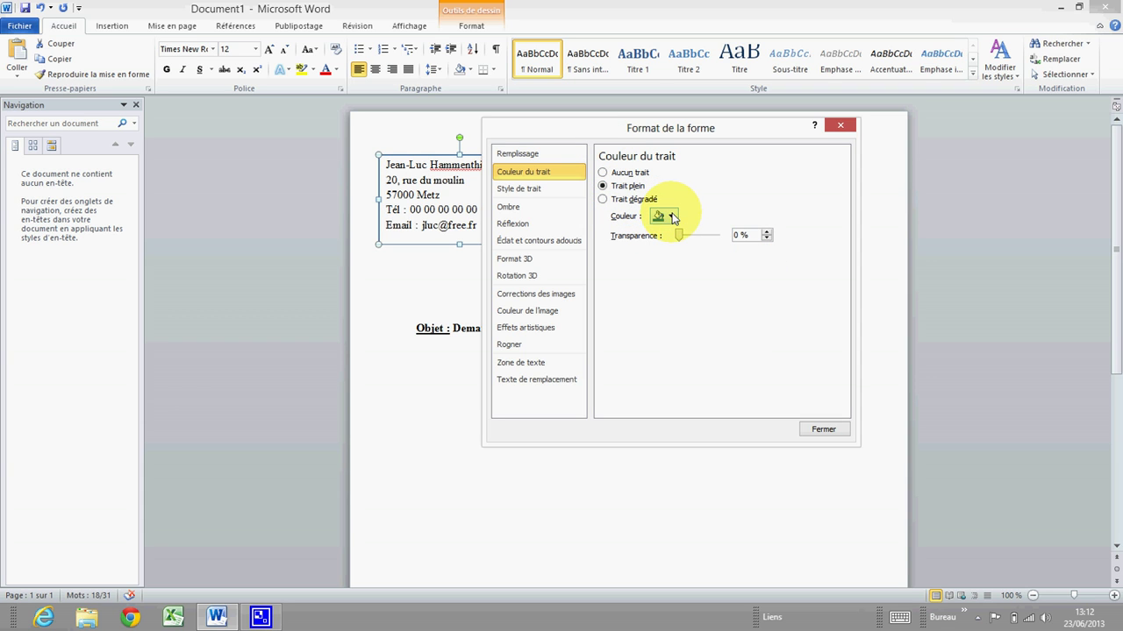
pyautogui.click(673, 217)
pyautogui.click(667, 323)
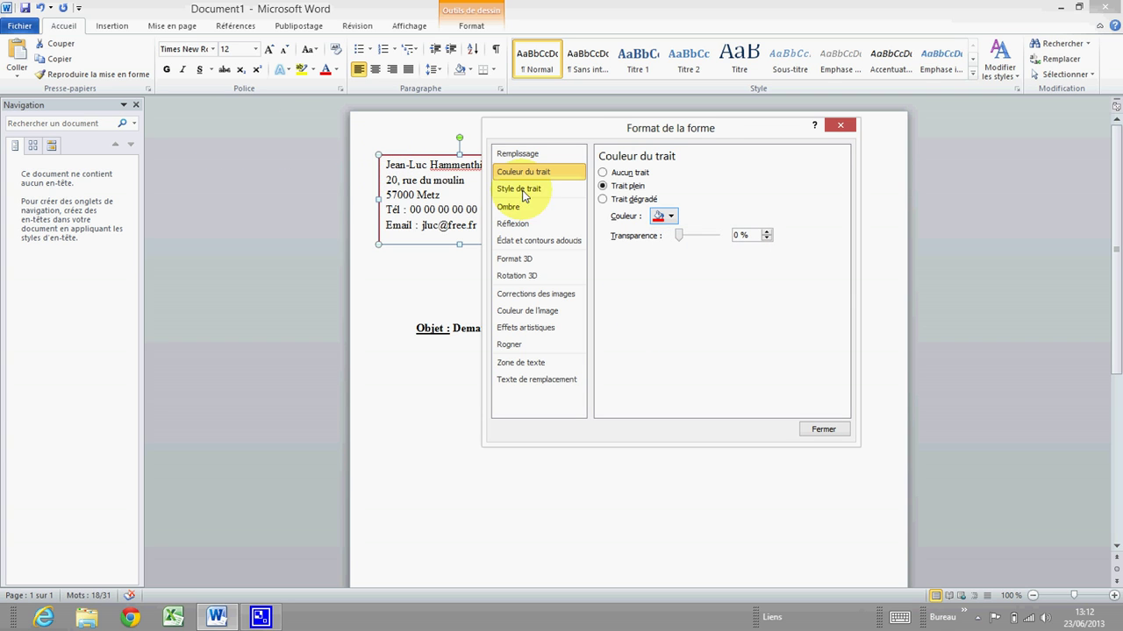
pyautogui.moveTo(682, 237)
pyautogui.mouseDown()
pyautogui.moveTo(719, 236)
pyautogui.moveTo(678, 242)
pyautogui.mouseUp()
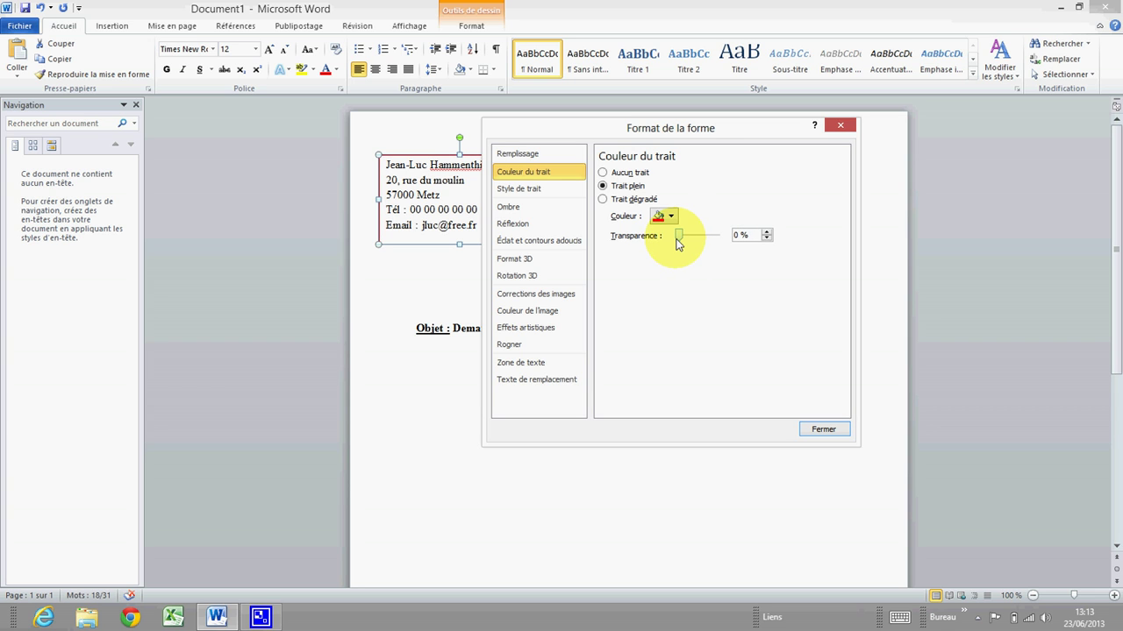
# Set the sender box outline to Aucun trait and close the formatting dialog.
pyautogui.click(616, 173)
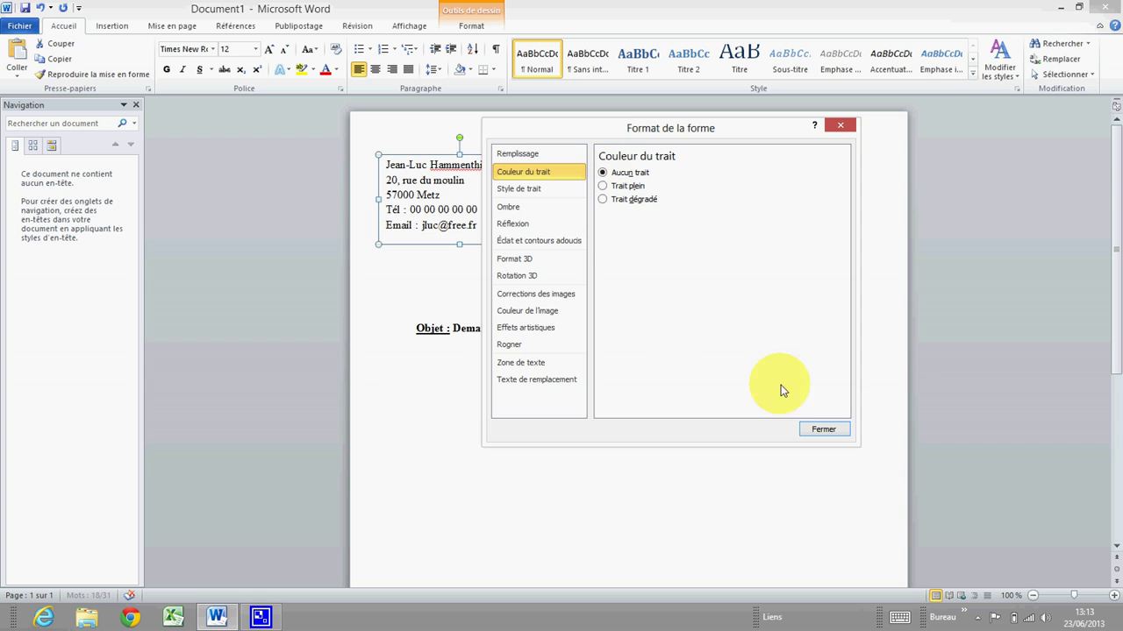
pyautogui.click(821, 428)
pyautogui.click(623, 144)
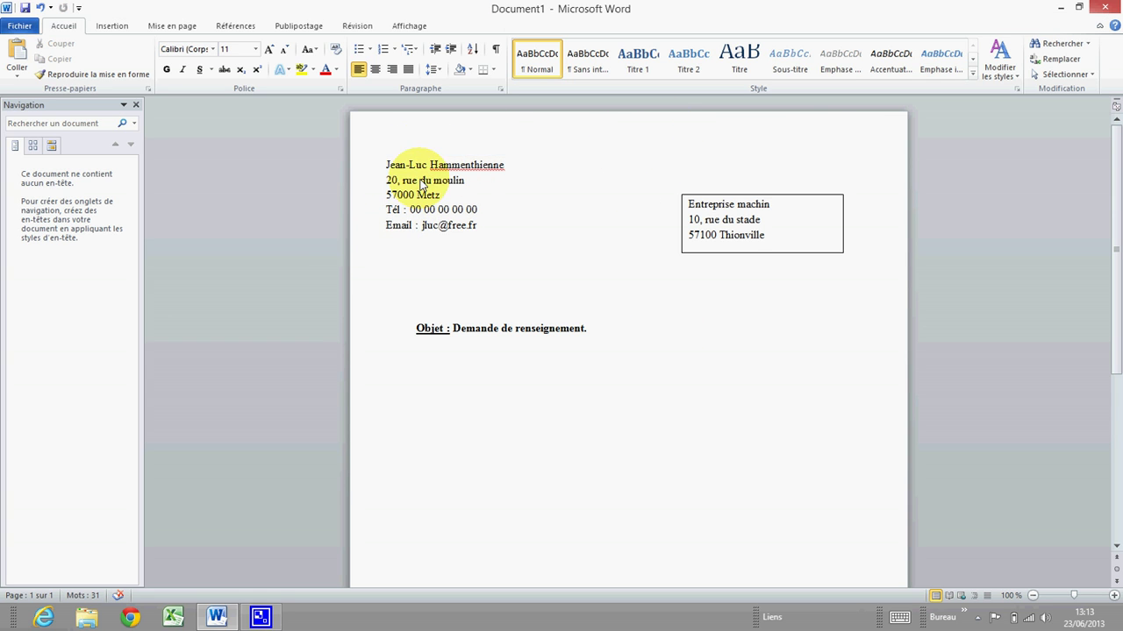
# Give the Entreprise machin recipient box Aucun remplissage and Aucun trait via Format de la forme.
pyautogui.click(698, 254)
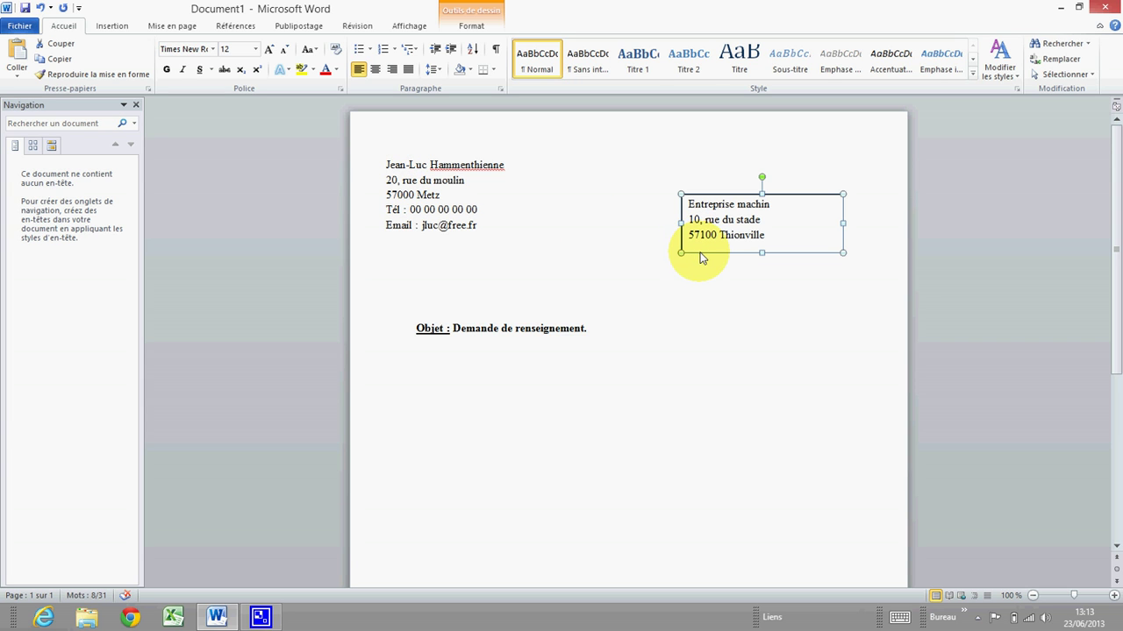
pyautogui.rightClick(701, 255)
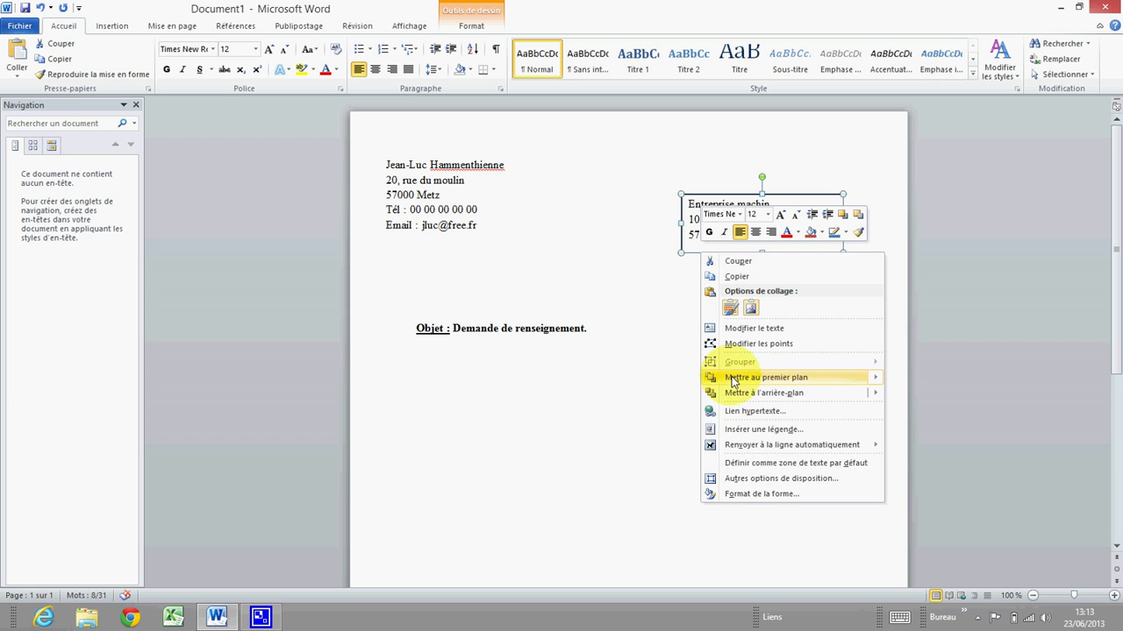
pyautogui.click(747, 494)
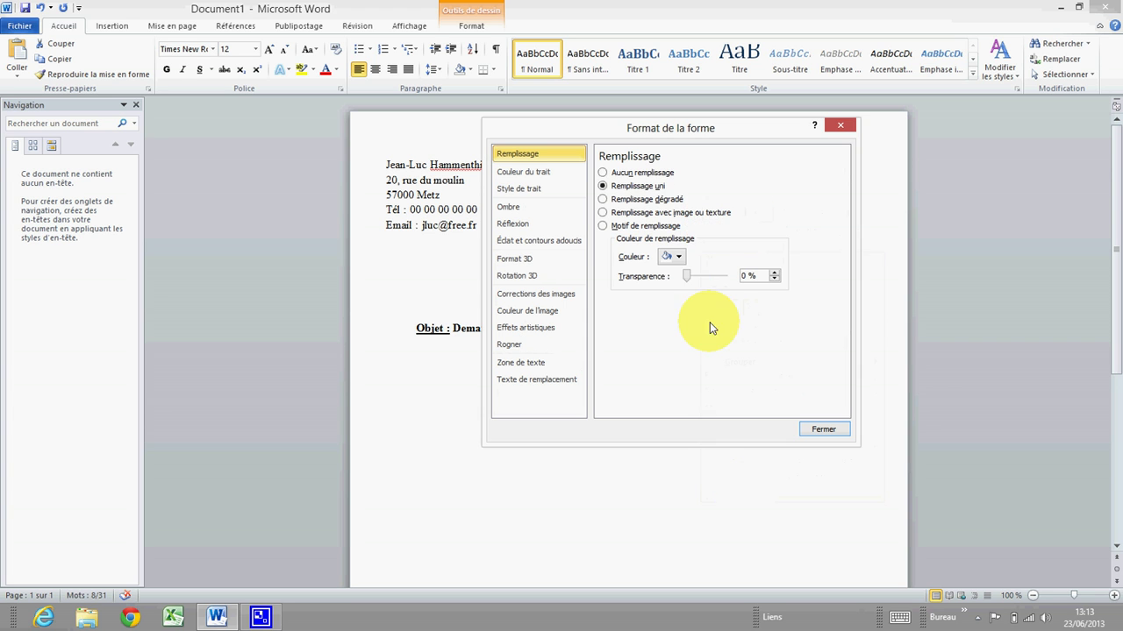
pyautogui.click(602, 173)
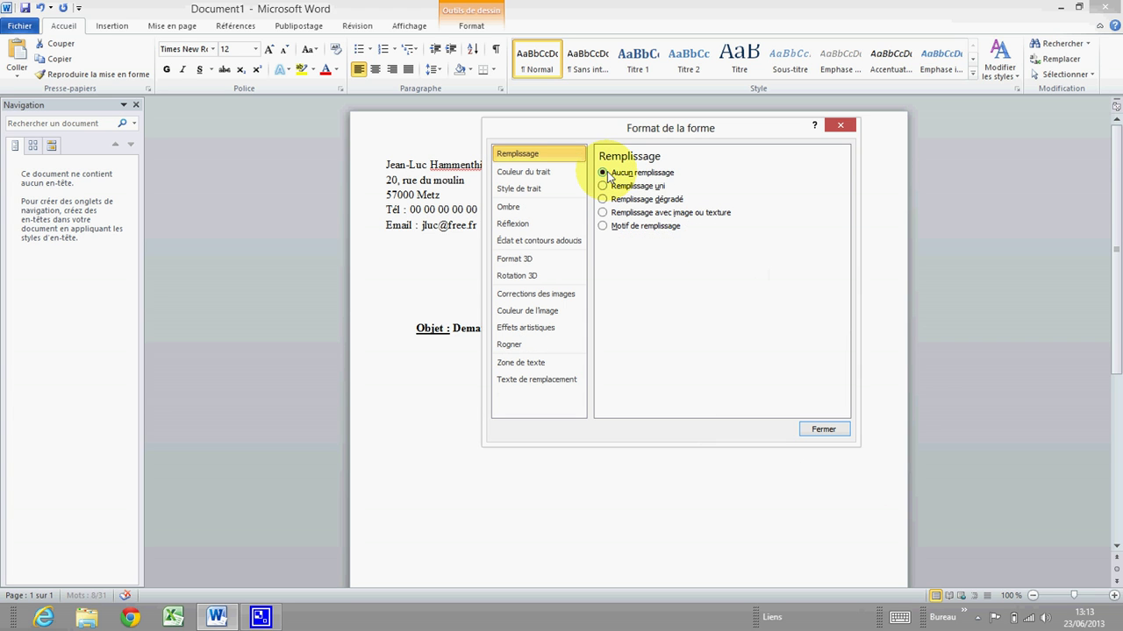
pyautogui.click(530, 175)
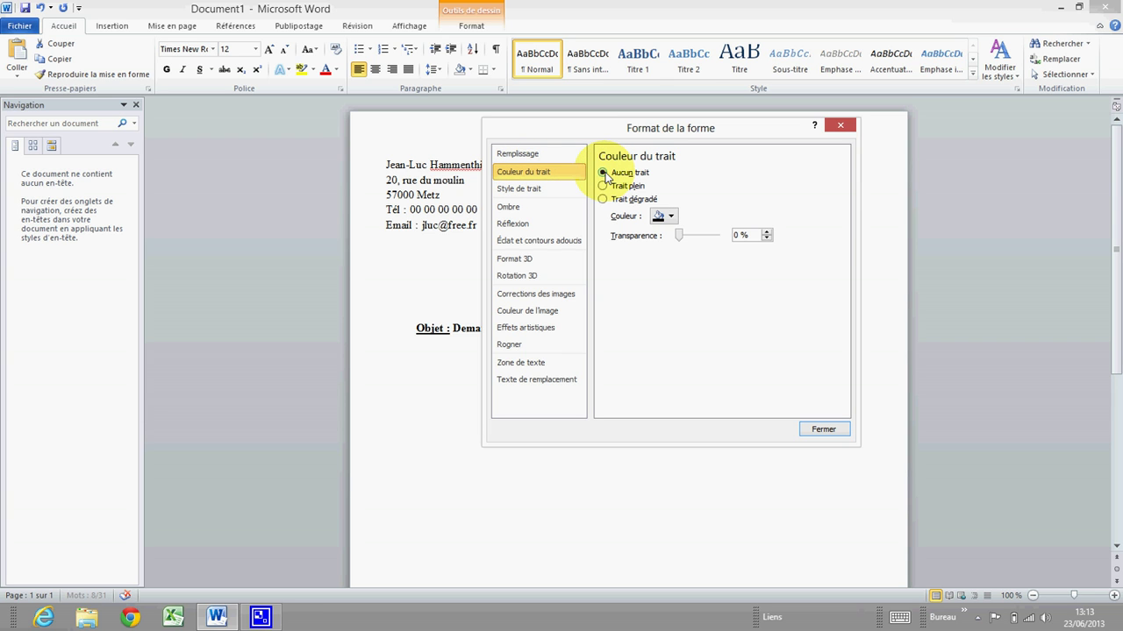
pyautogui.click(603, 173)
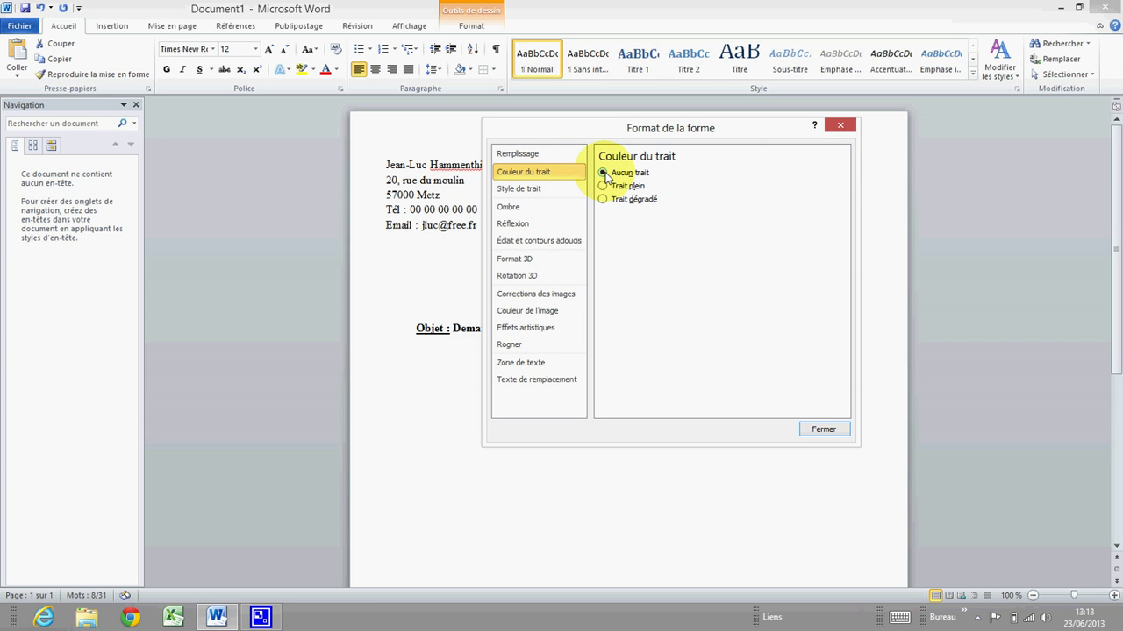
pyautogui.click(825, 429)
pyautogui.click(715, 345)
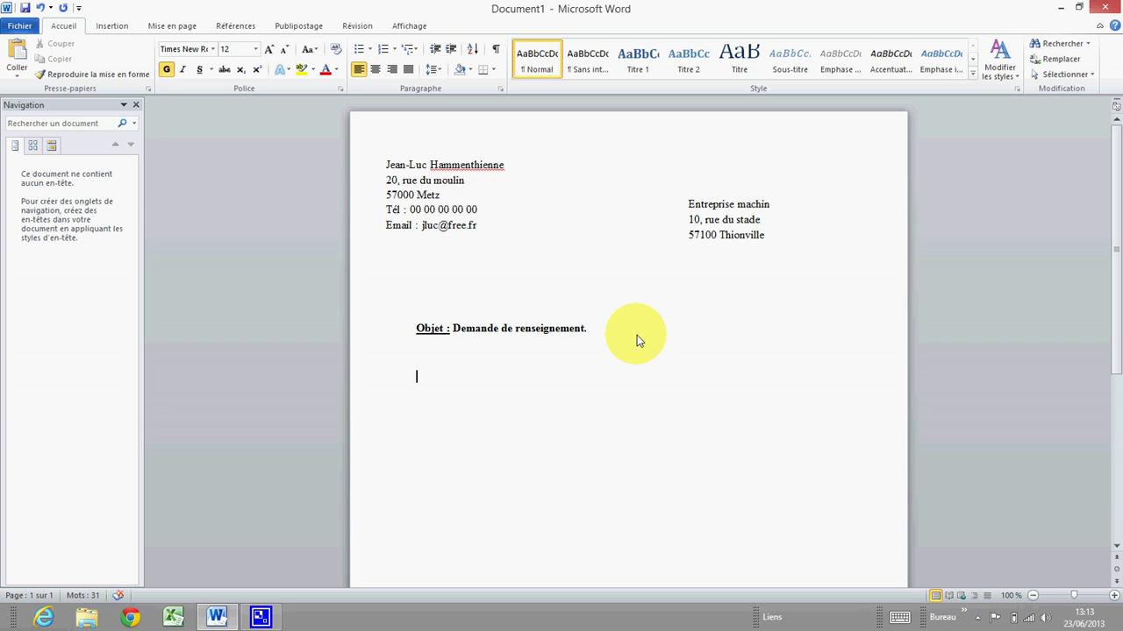
# Type the date line 'Metz le 25 Juin 2013' in non-bold text.
pyautogui.write('Metz ==')
pyautogui.press('BackSpace')
pyautogui.press('BackSpace')
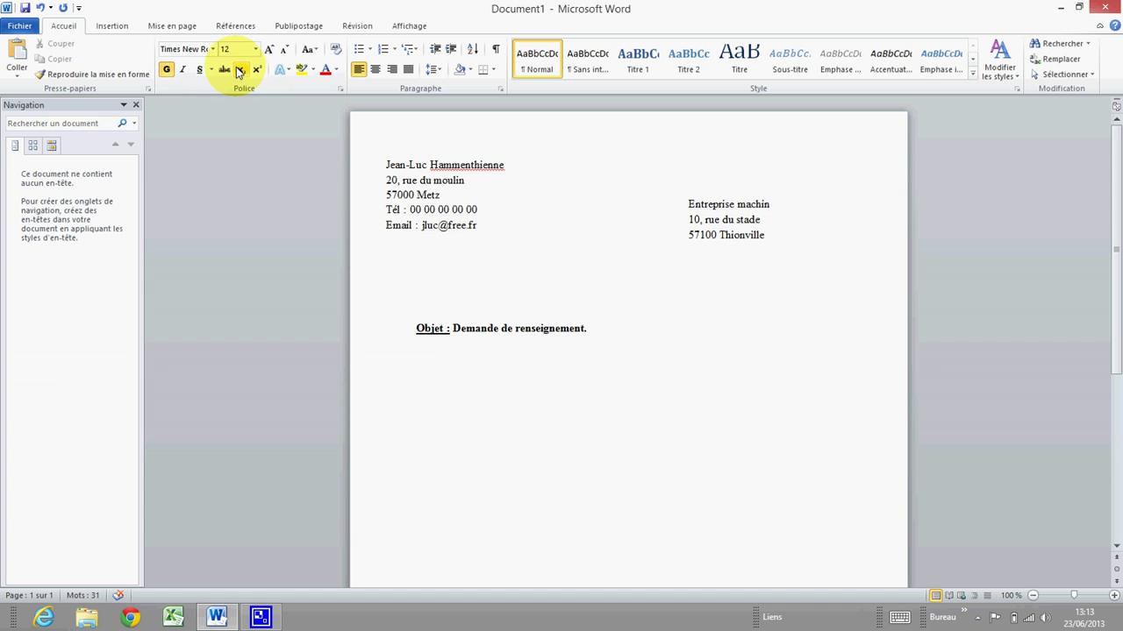
pyautogui.click(166, 71)
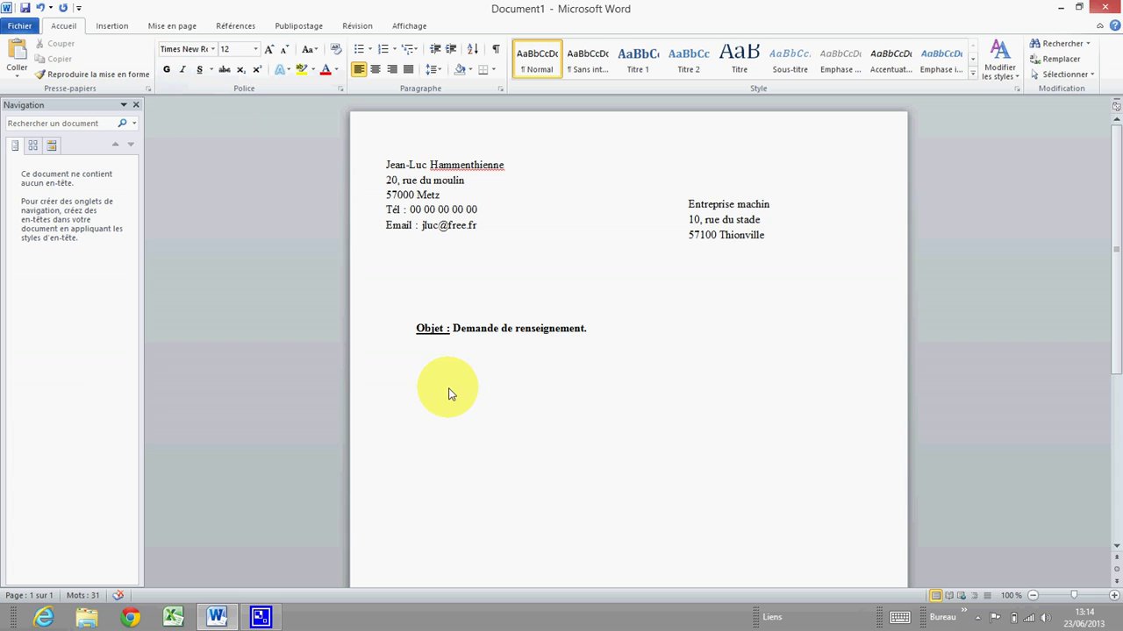
pyautogui.write('Metz le ')
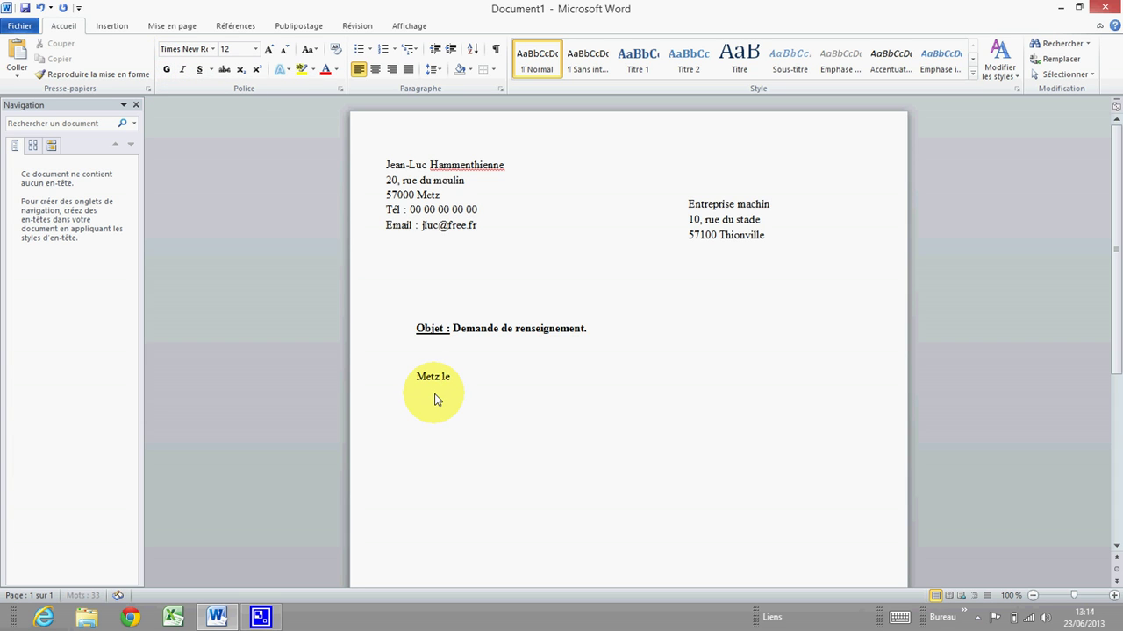
pyautogui.write('25 Juin 2013')
# On a new line, type the greeting 'Bionjour suite à notre entretien telephonique de ce jour'.
pyautogui.press('Return')
pyautogui.press('Return')
pyautogui.write('Bionjour')
pyautogui.write('suite à notre entretien t')
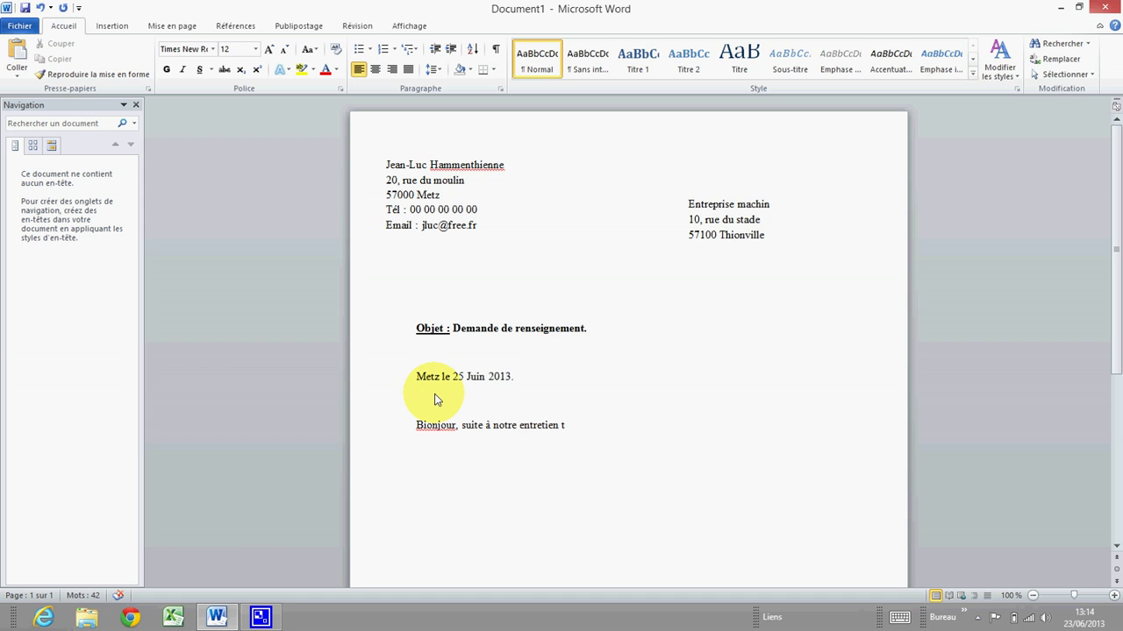
pyautogui.write('elephonique de ce joiu')
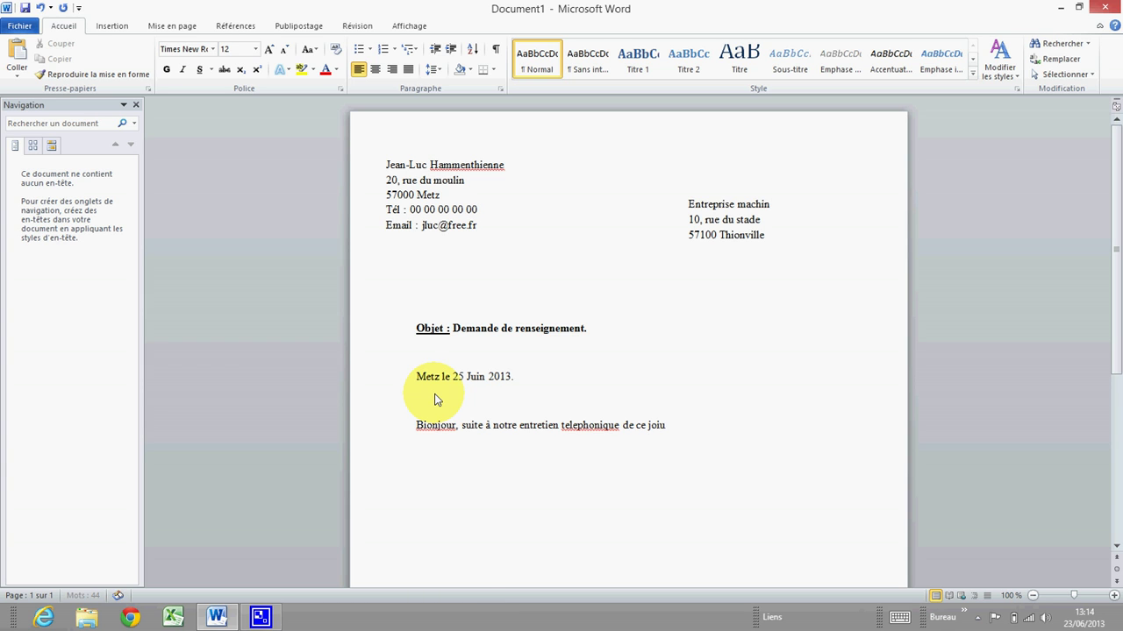
pyautogui.press('BackSpace')
pyautogui.press('BackSpace')
pyautogui.press('BackSpace')
pyautogui.write('u')
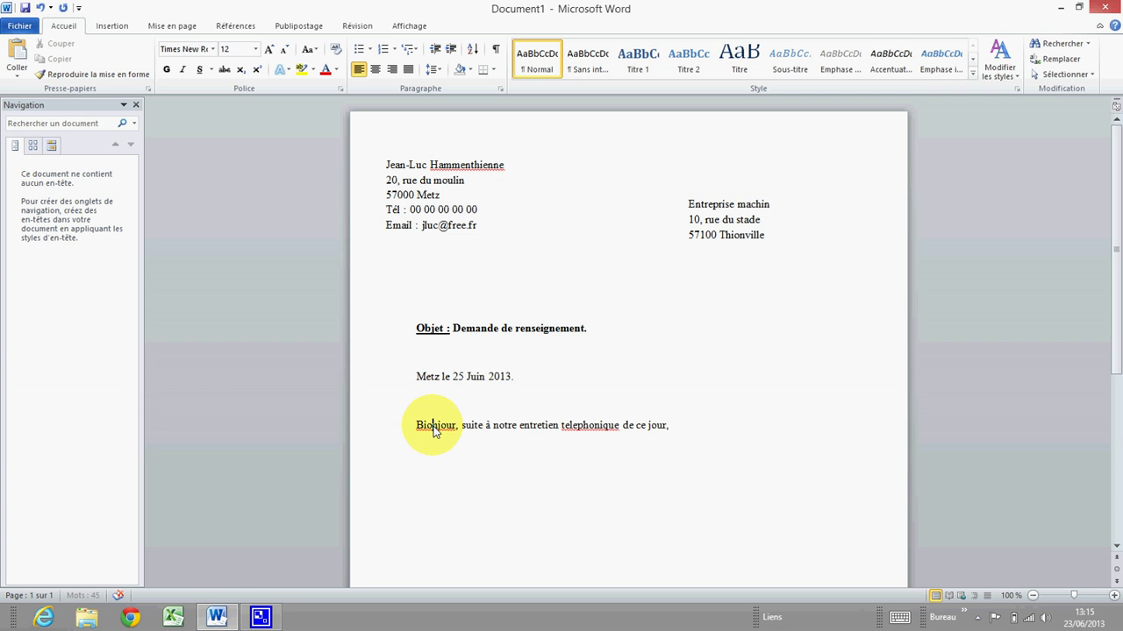
# Correct 'Bionjour' to 'Bonjour,' and 'telephonique' to 'téléphonique' using spelling suggestions.
pyautogui.rightClick(435, 432)
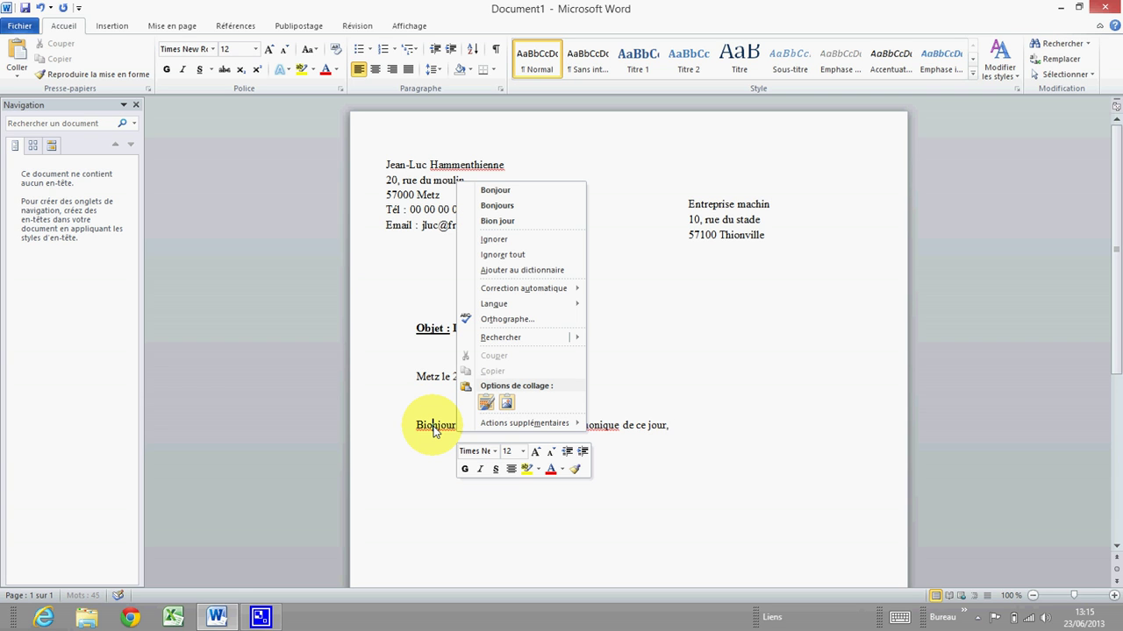
pyautogui.click(496, 190)
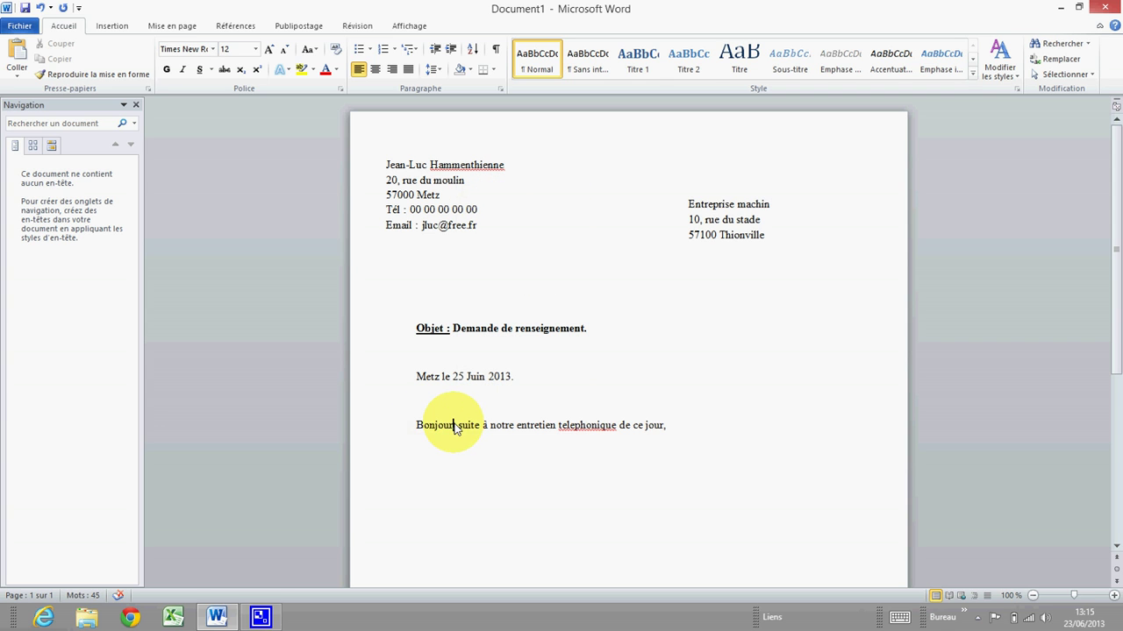
pyautogui.write(',')
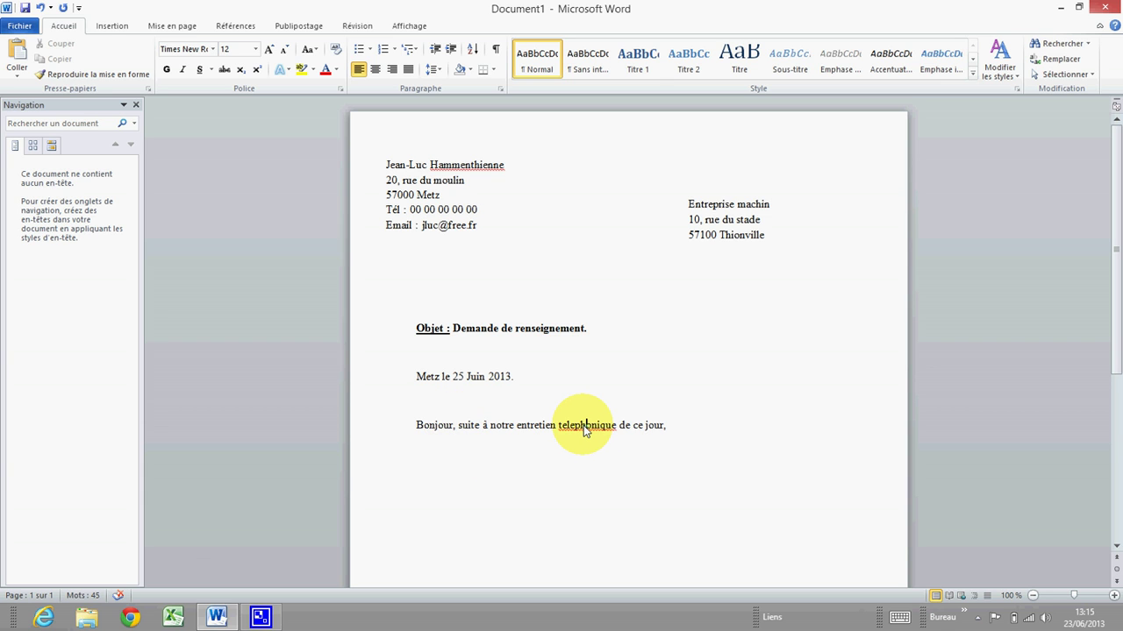
pyautogui.rightClick(583, 426)
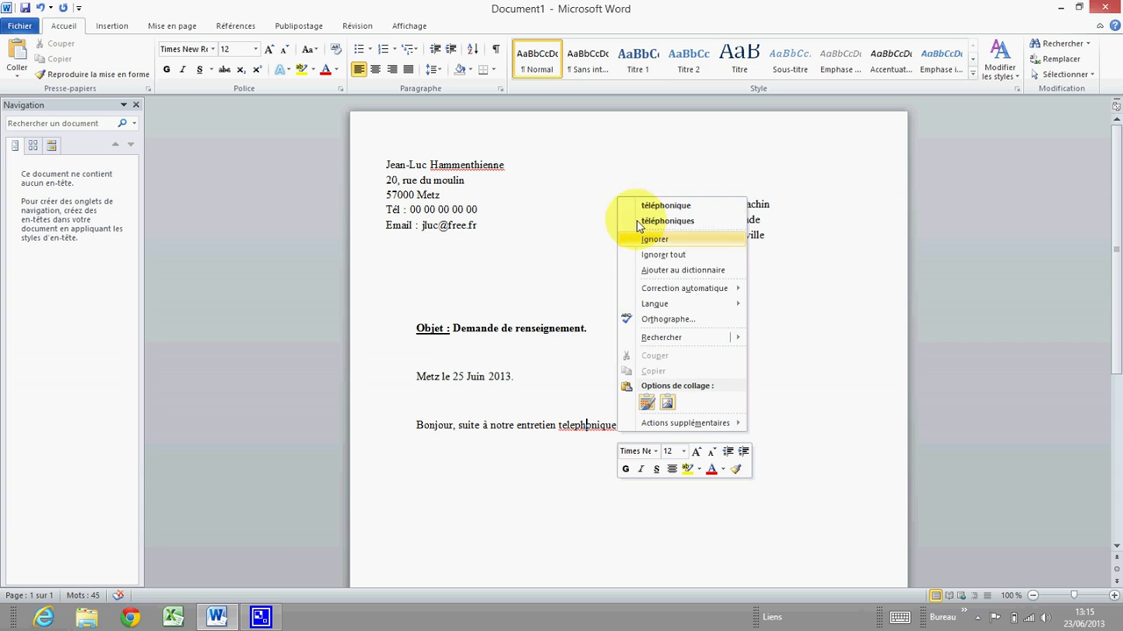
pyautogui.click(684, 209)
pyautogui.click(714, 426)
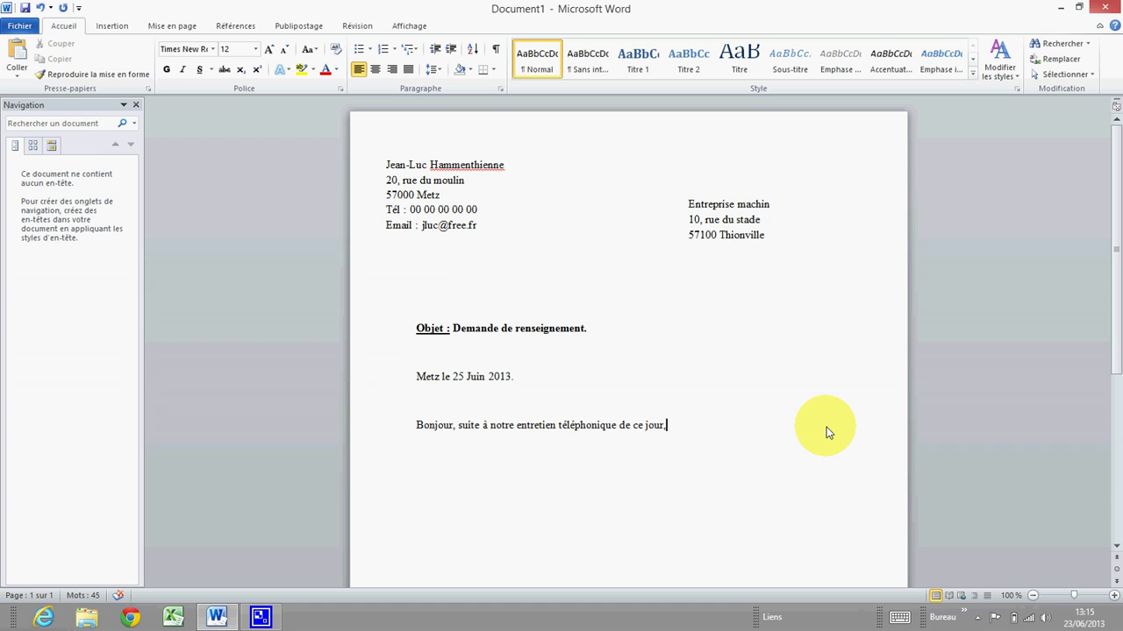
# Append 'je voulais vous faire deux remarques :' to the greeting and start a new line.
pyautogui.write('je voulais vous faire')
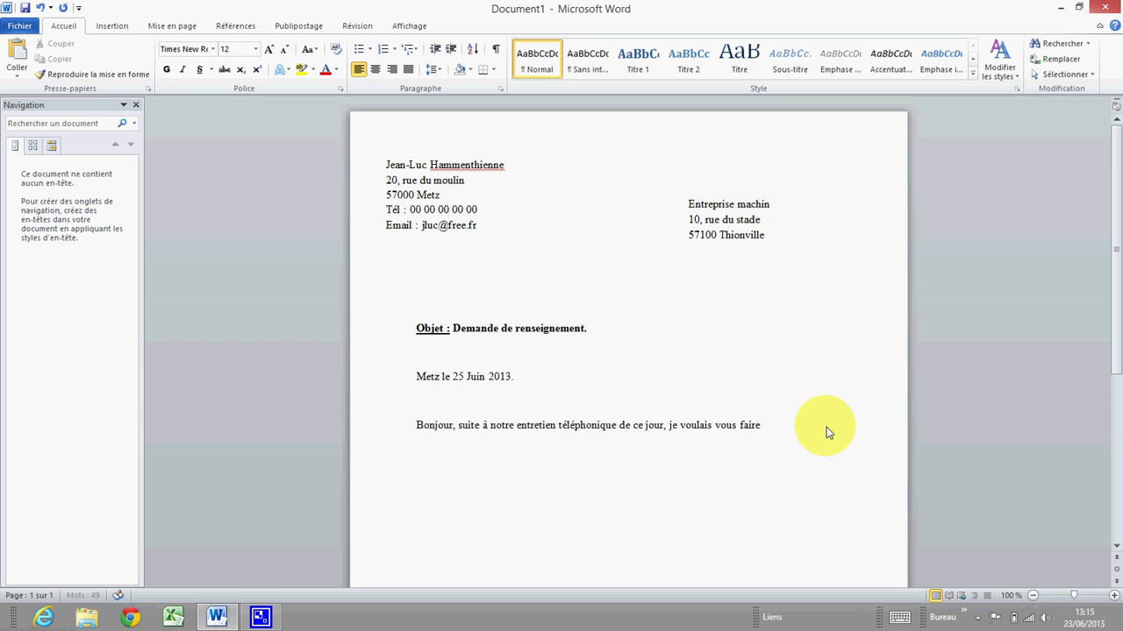
pyautogui.write(' de')
pyautogui.write('ux remarques :')
pyautogui.press('Return')
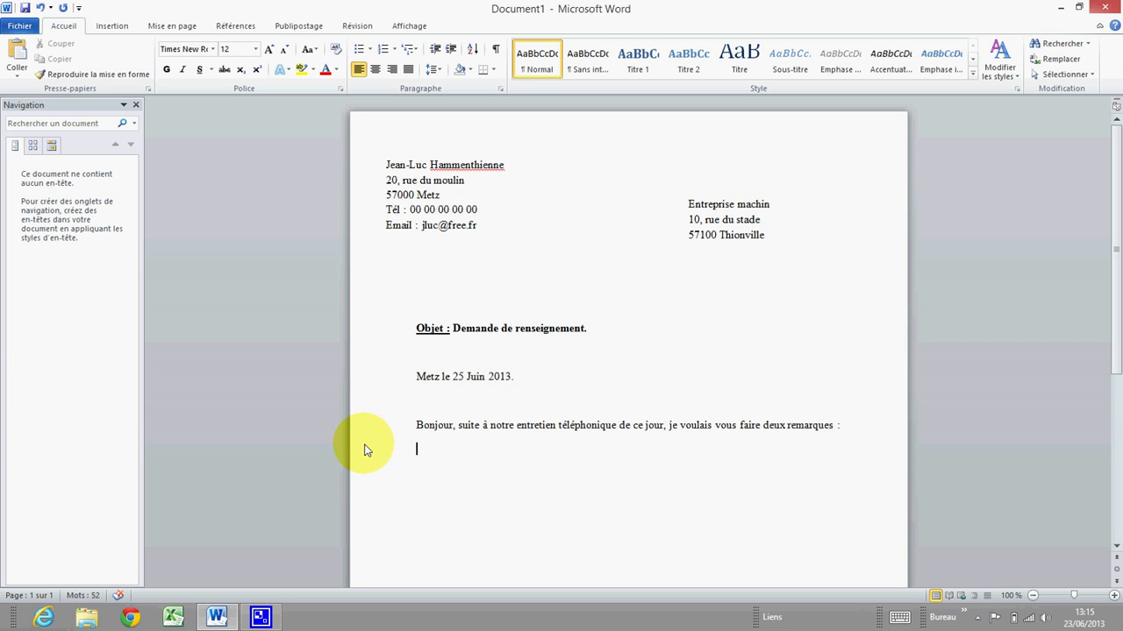
# Create an arrow-bulleted list with '1ère remarque' and '2ème remarque'.
pyautogui.rightClick(417, 456)
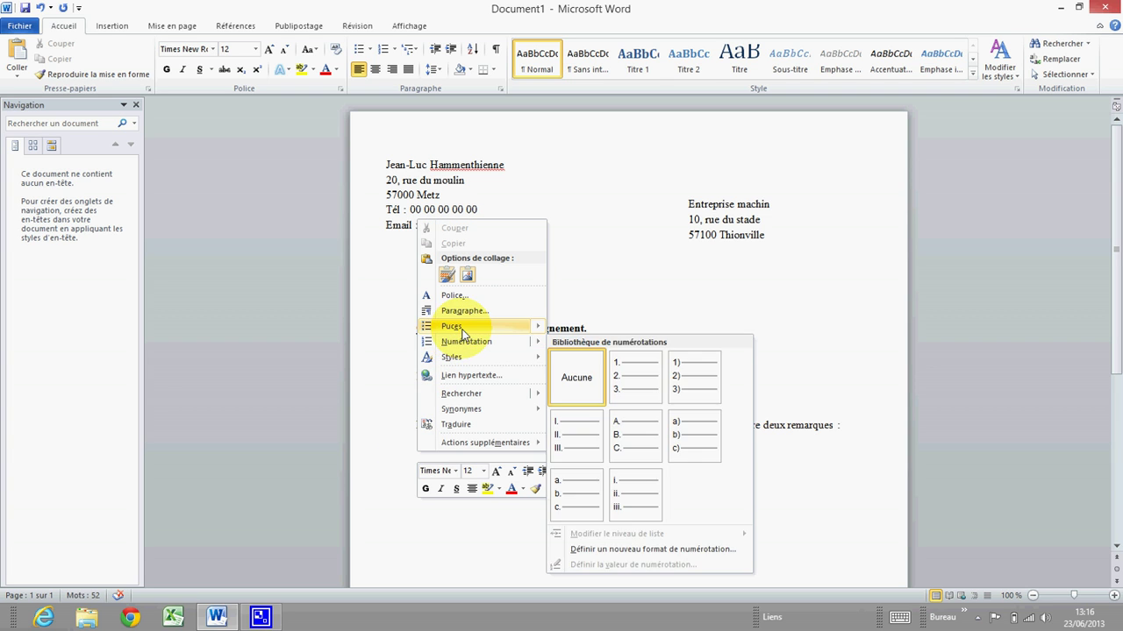
pyautogui.moveTo(458, 329)
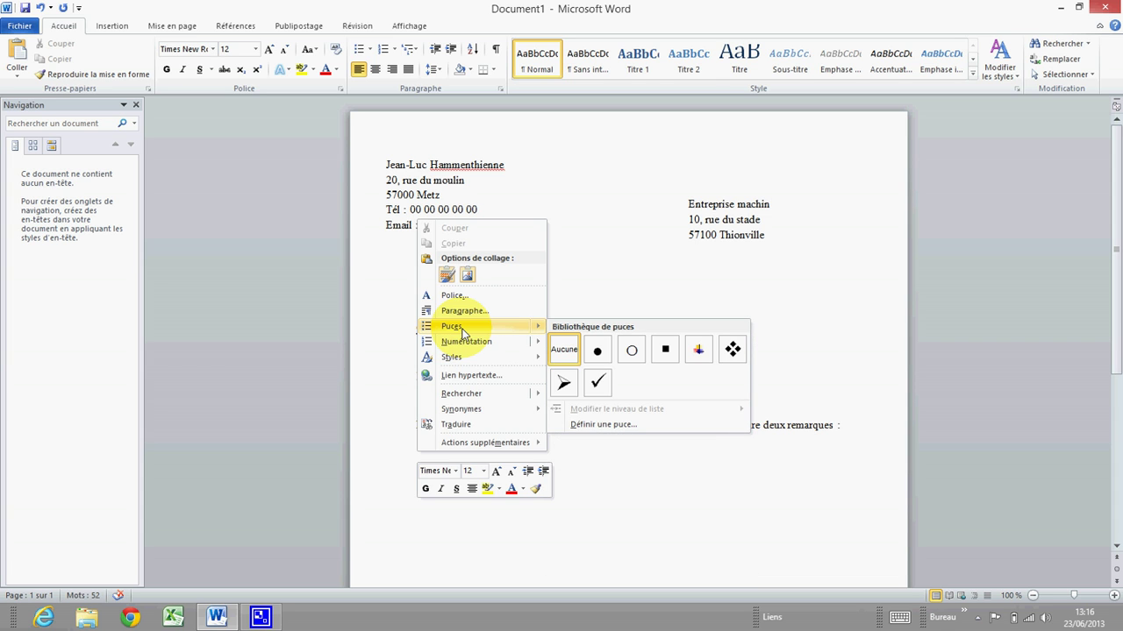
pyautogui.click(564, 384)
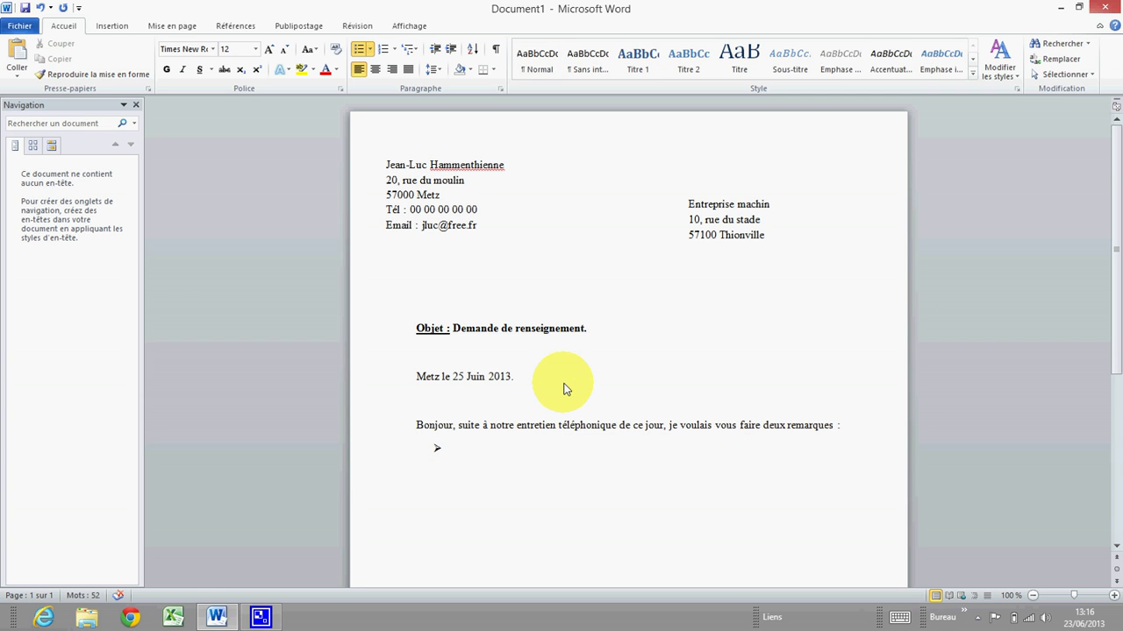
pyautogui.write('1ère remarque')
pyautogui.press('Return')
pyautogui.write('2èem')
pyautogui.press('BackSpace')
pyautogui.press('BackSpace')
pyautogui.press('BackSpace')
pyautogui.write('ème remarque')
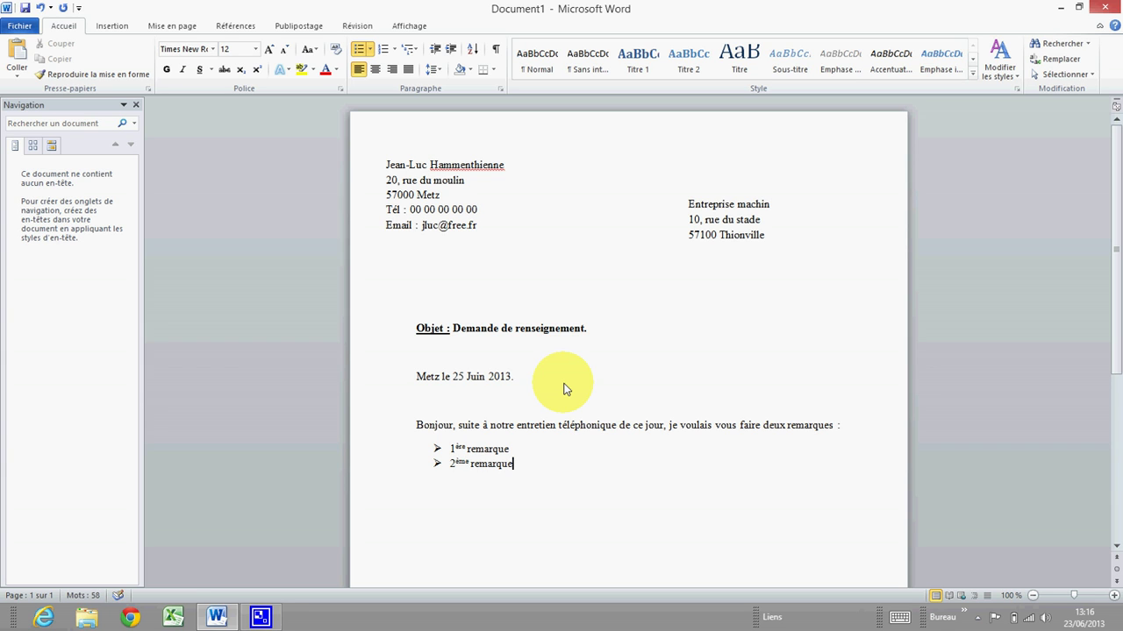
# Begin a new line below the list with 'J'aimerais'.
pyautogui.press('Return')
pyautogui.press('Return')
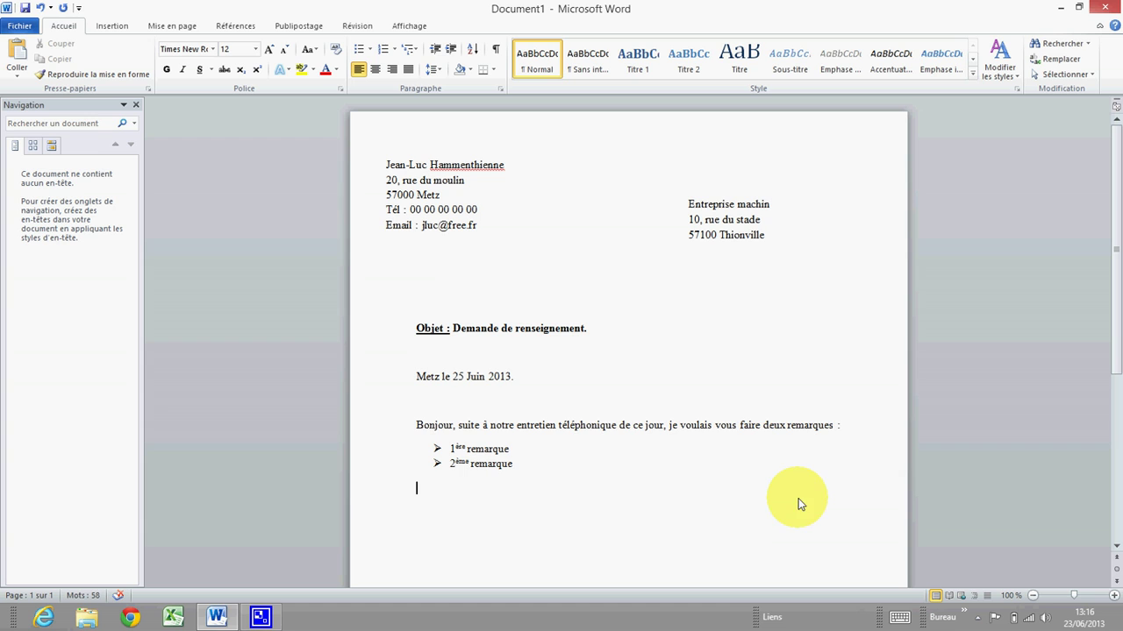
pyautogui.write("J'aimera")
pyautogui.press('BackSpace')
pyautogui.press('BackSpace')
pyautogui.write('ais')
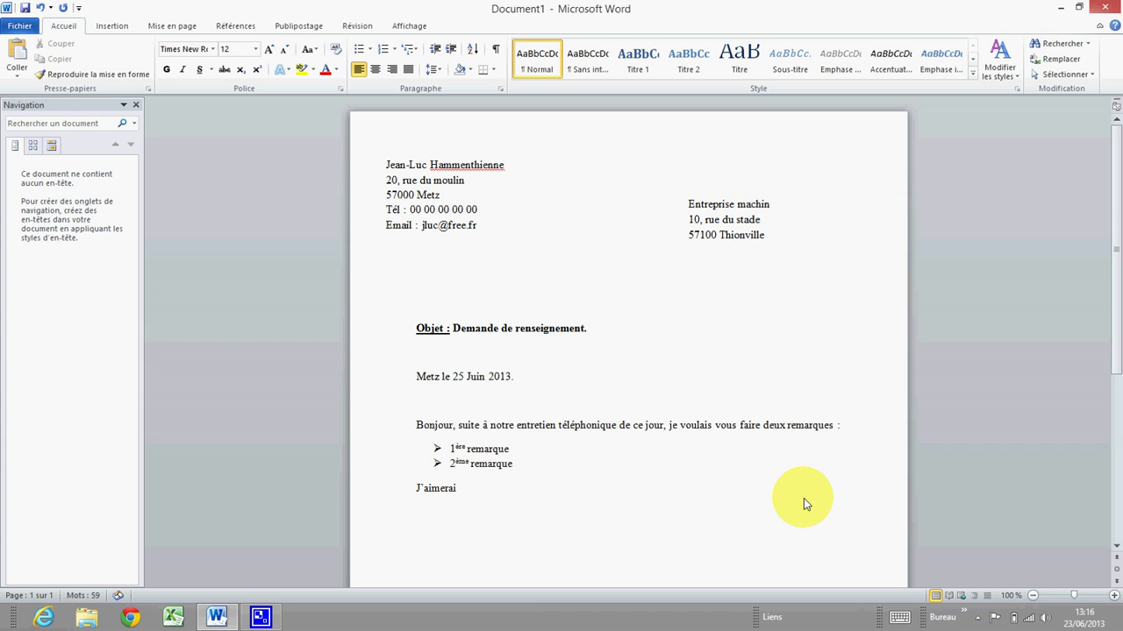